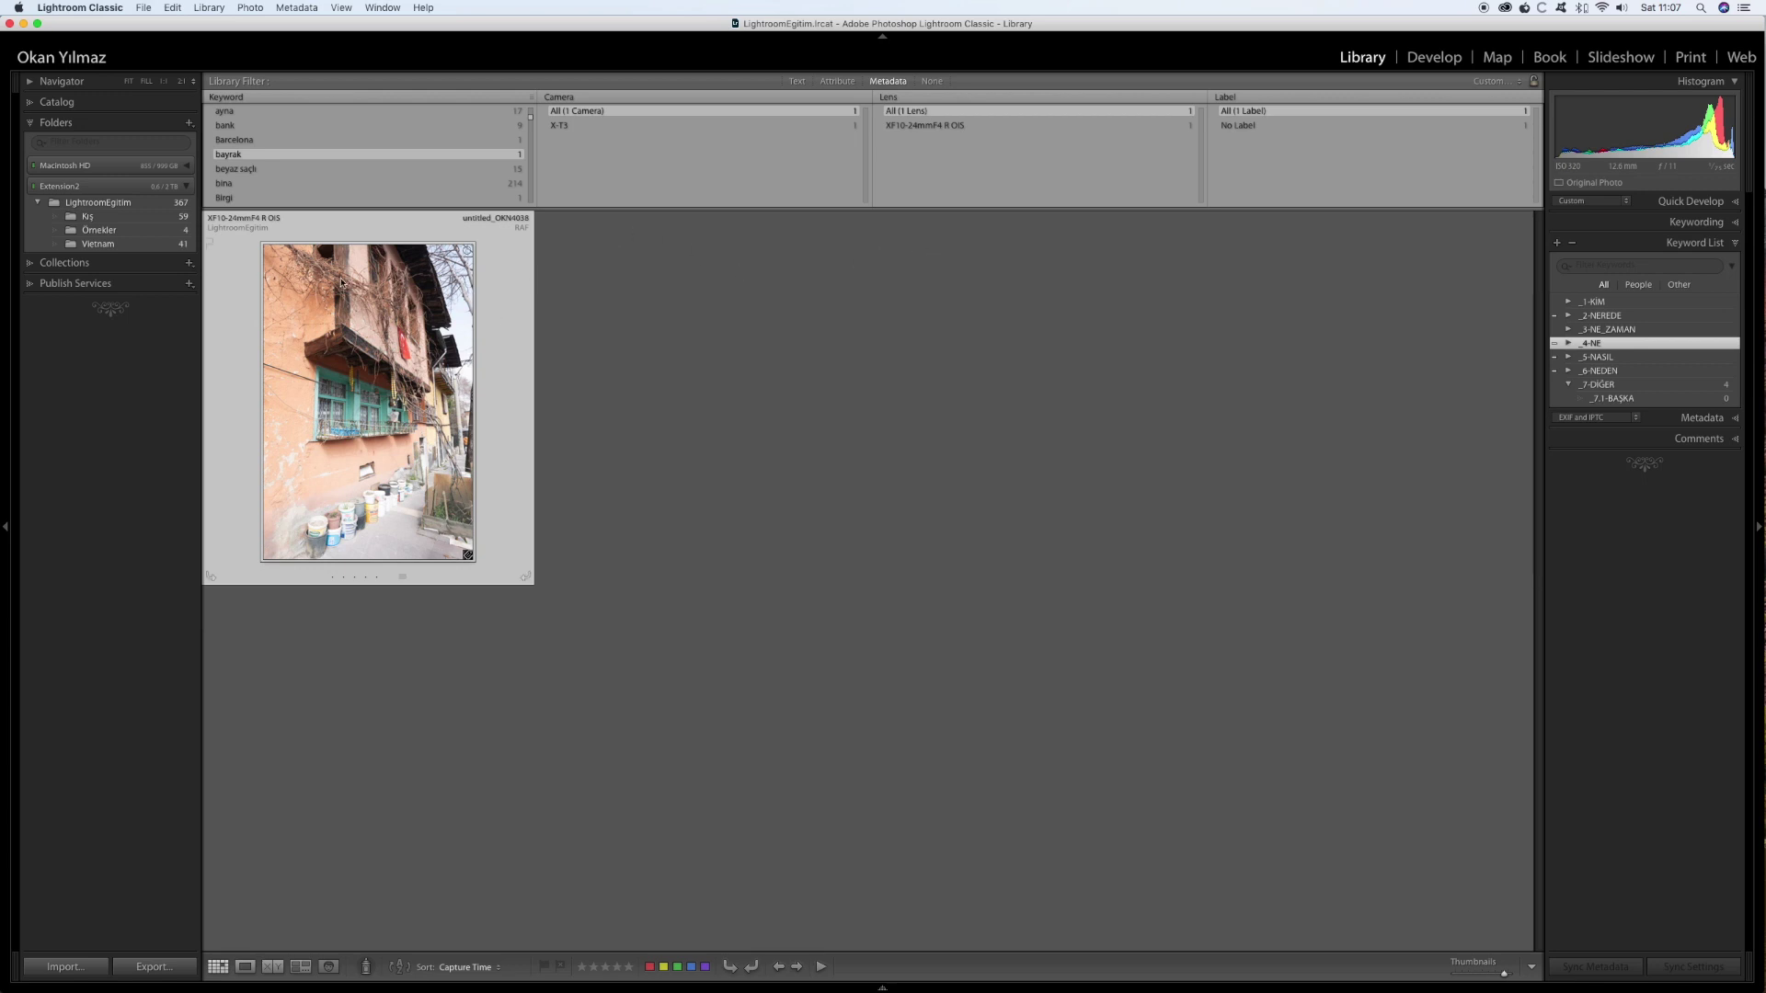
Set the Library Filter to None so the grid shows every photo
{"action": "left_click", "coordinate": [932, 81]}
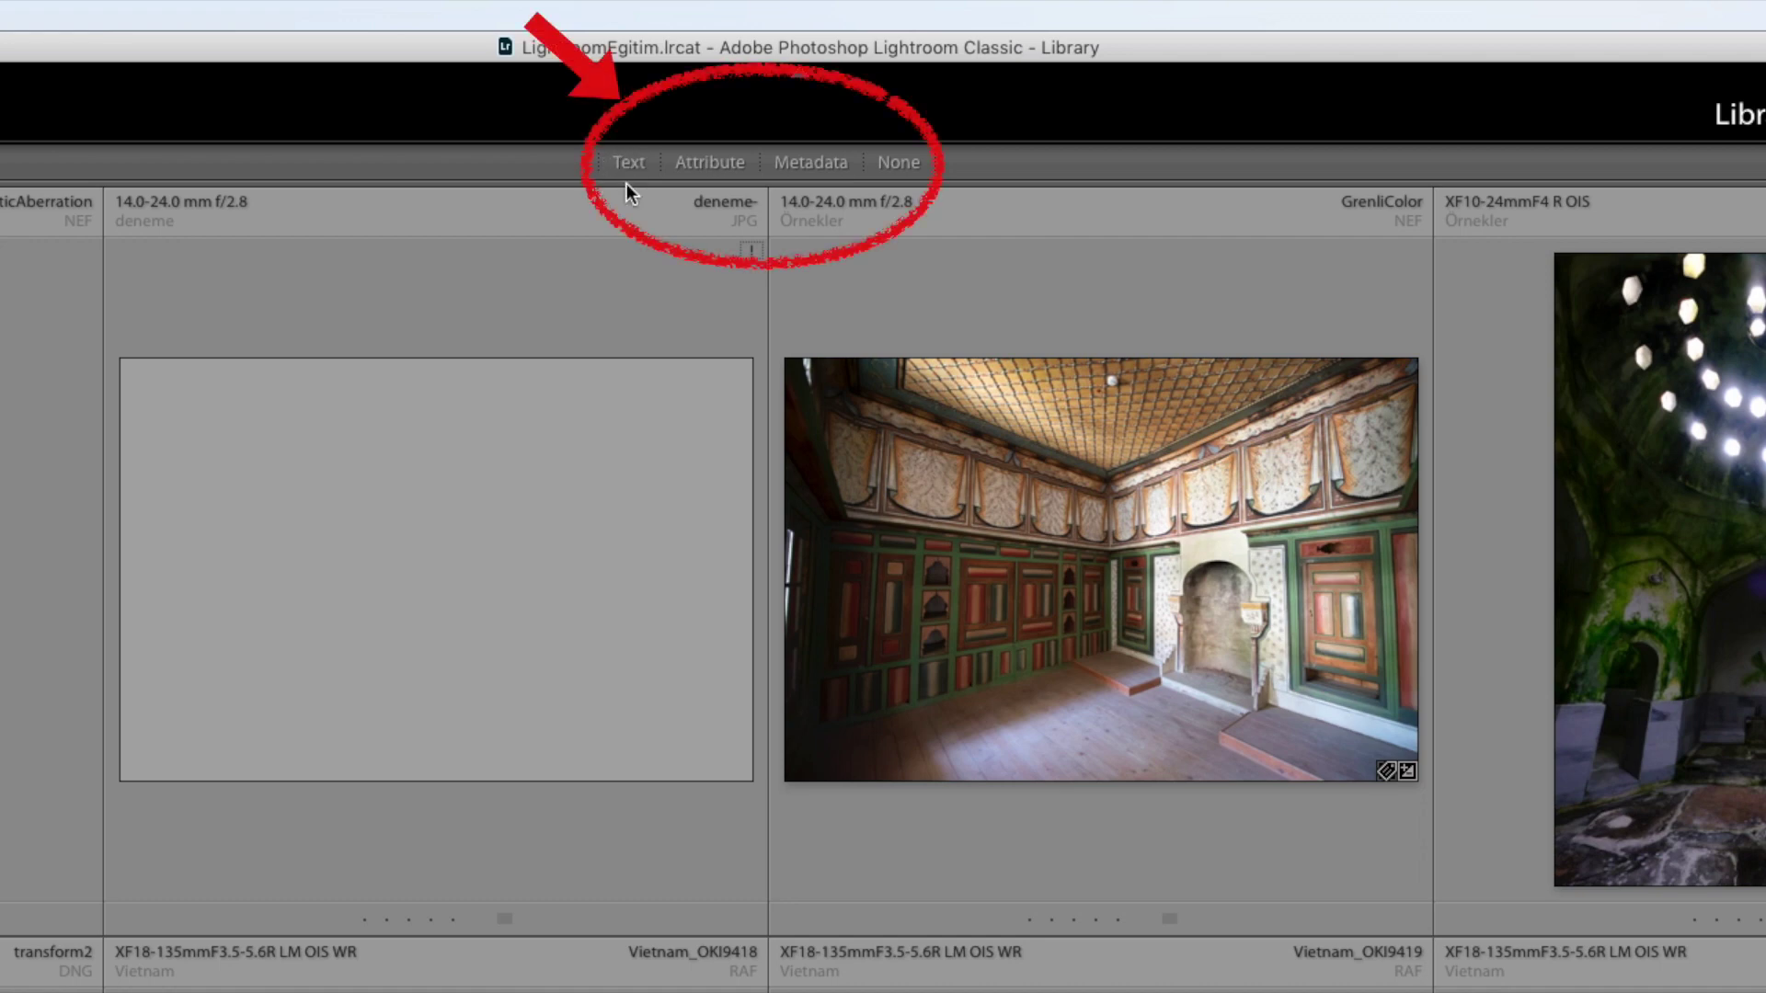
Cycle through the Attribute, Metadata and None filters, then switch the filter bar to Text
{"action": "left_click", "coordinate": [705, 164]}
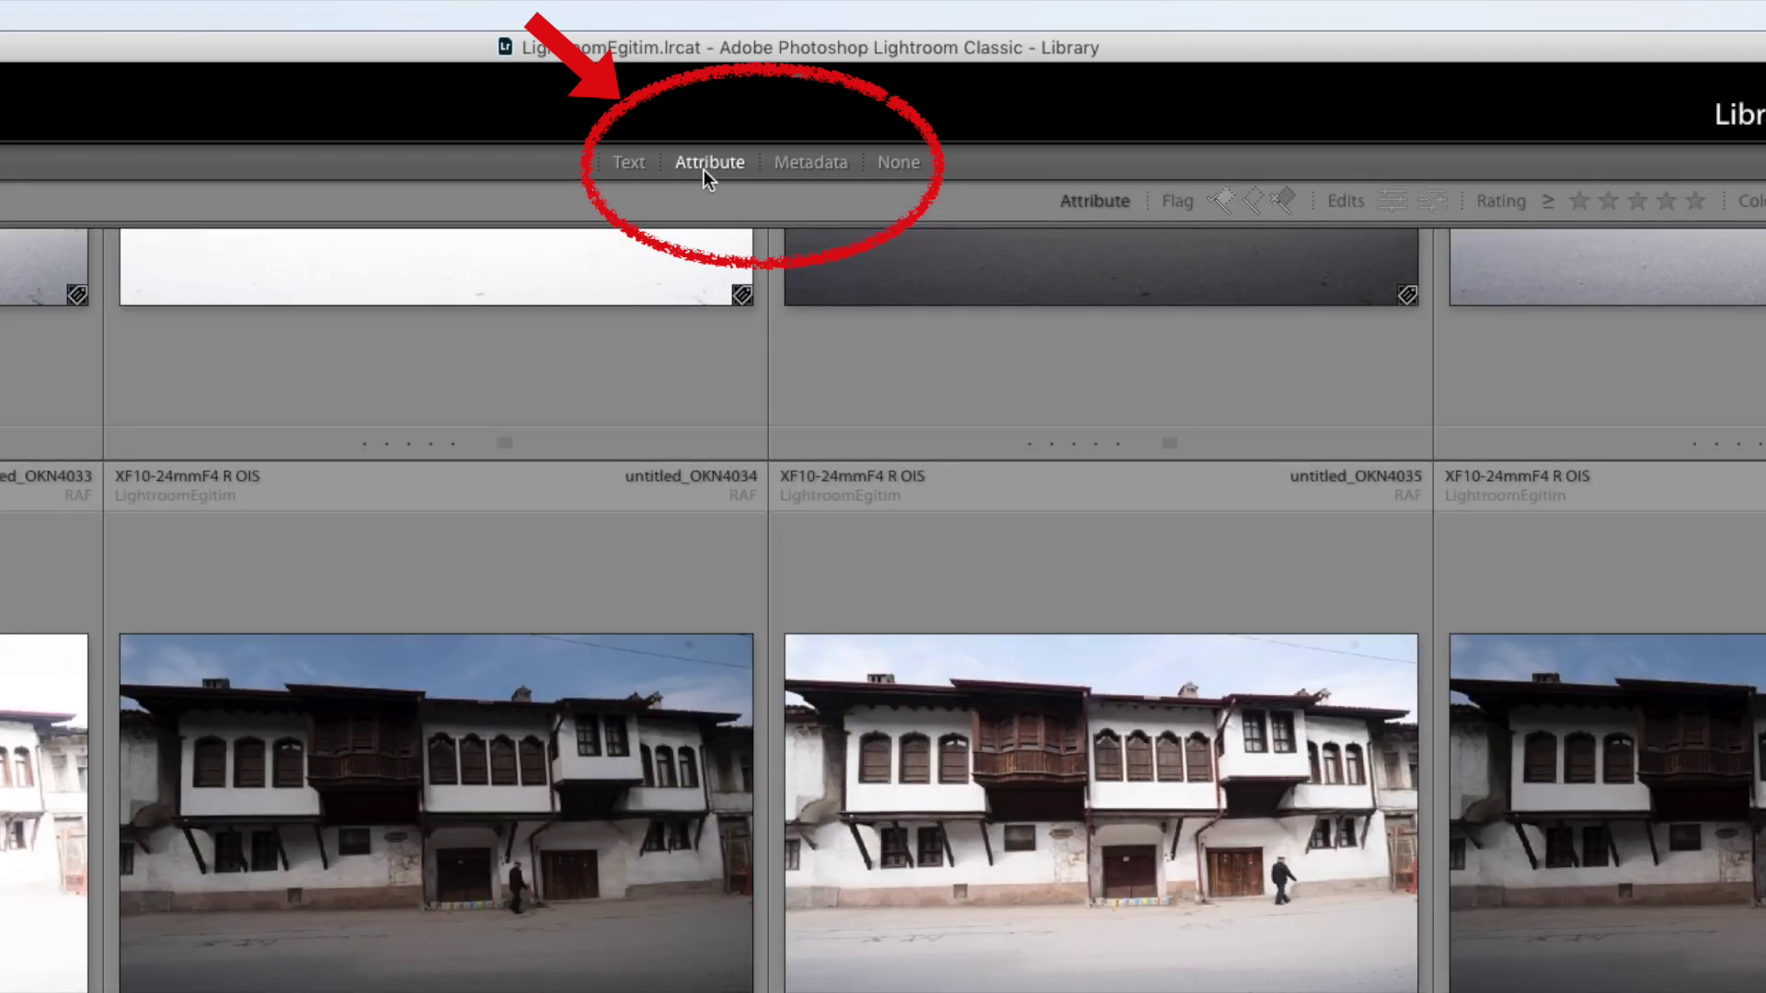
{"action": "left_click", "coordinate": [806, 164]}
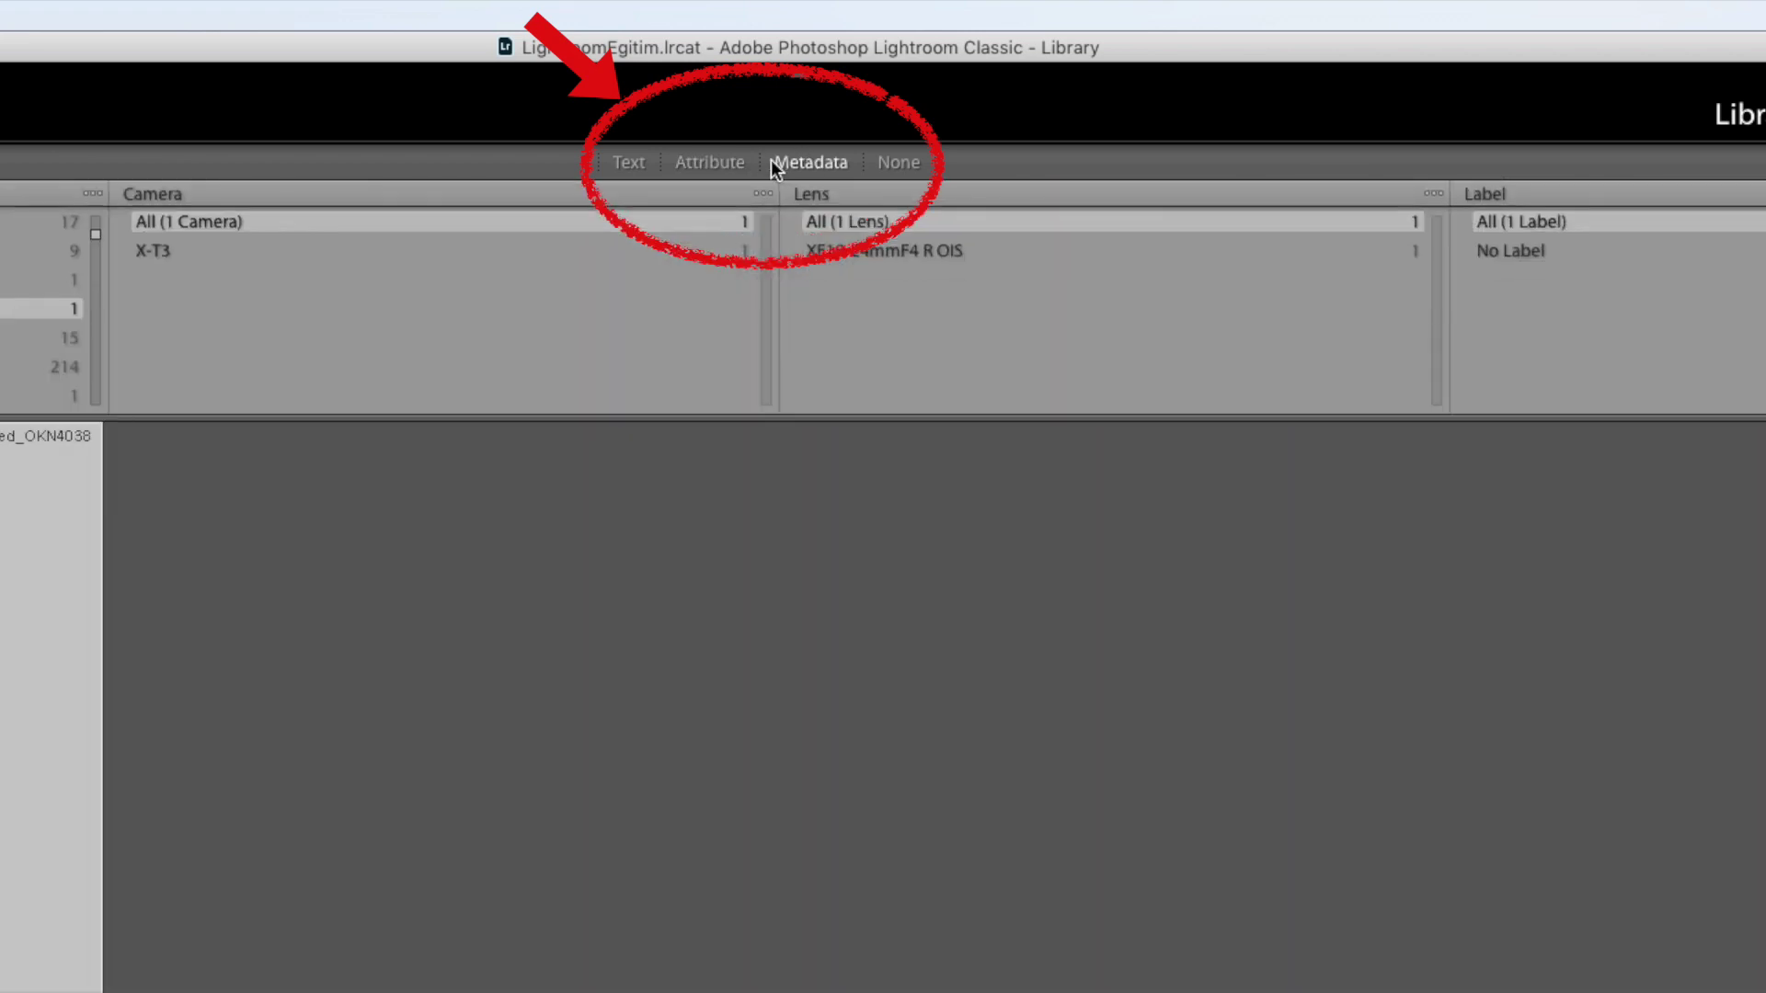
{"action": "left_click", "coordinate": [900, 159]}
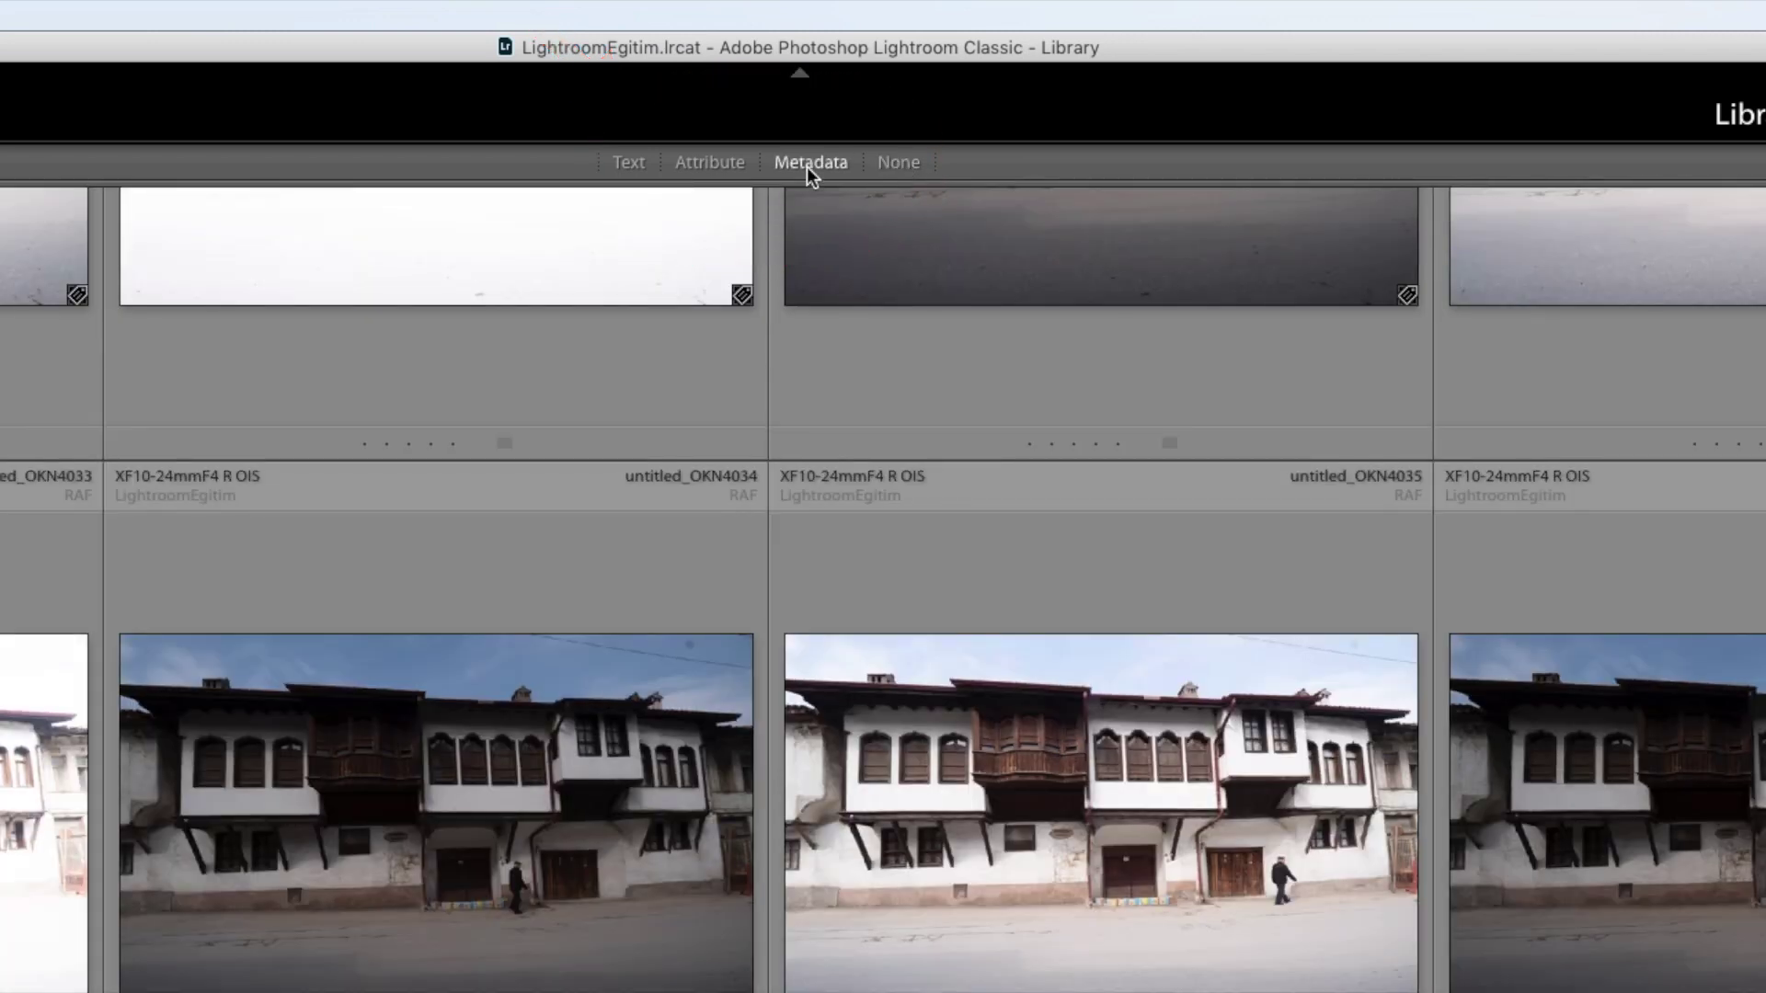
{"action": "scroll", "coordinate": [749, 386], "scroll_direction": "up", "scroll_amount": 5}
{"action": "scroll", "coordinate": [1597, 662], "scroll_direction": "up", "scroll_amount": 5}
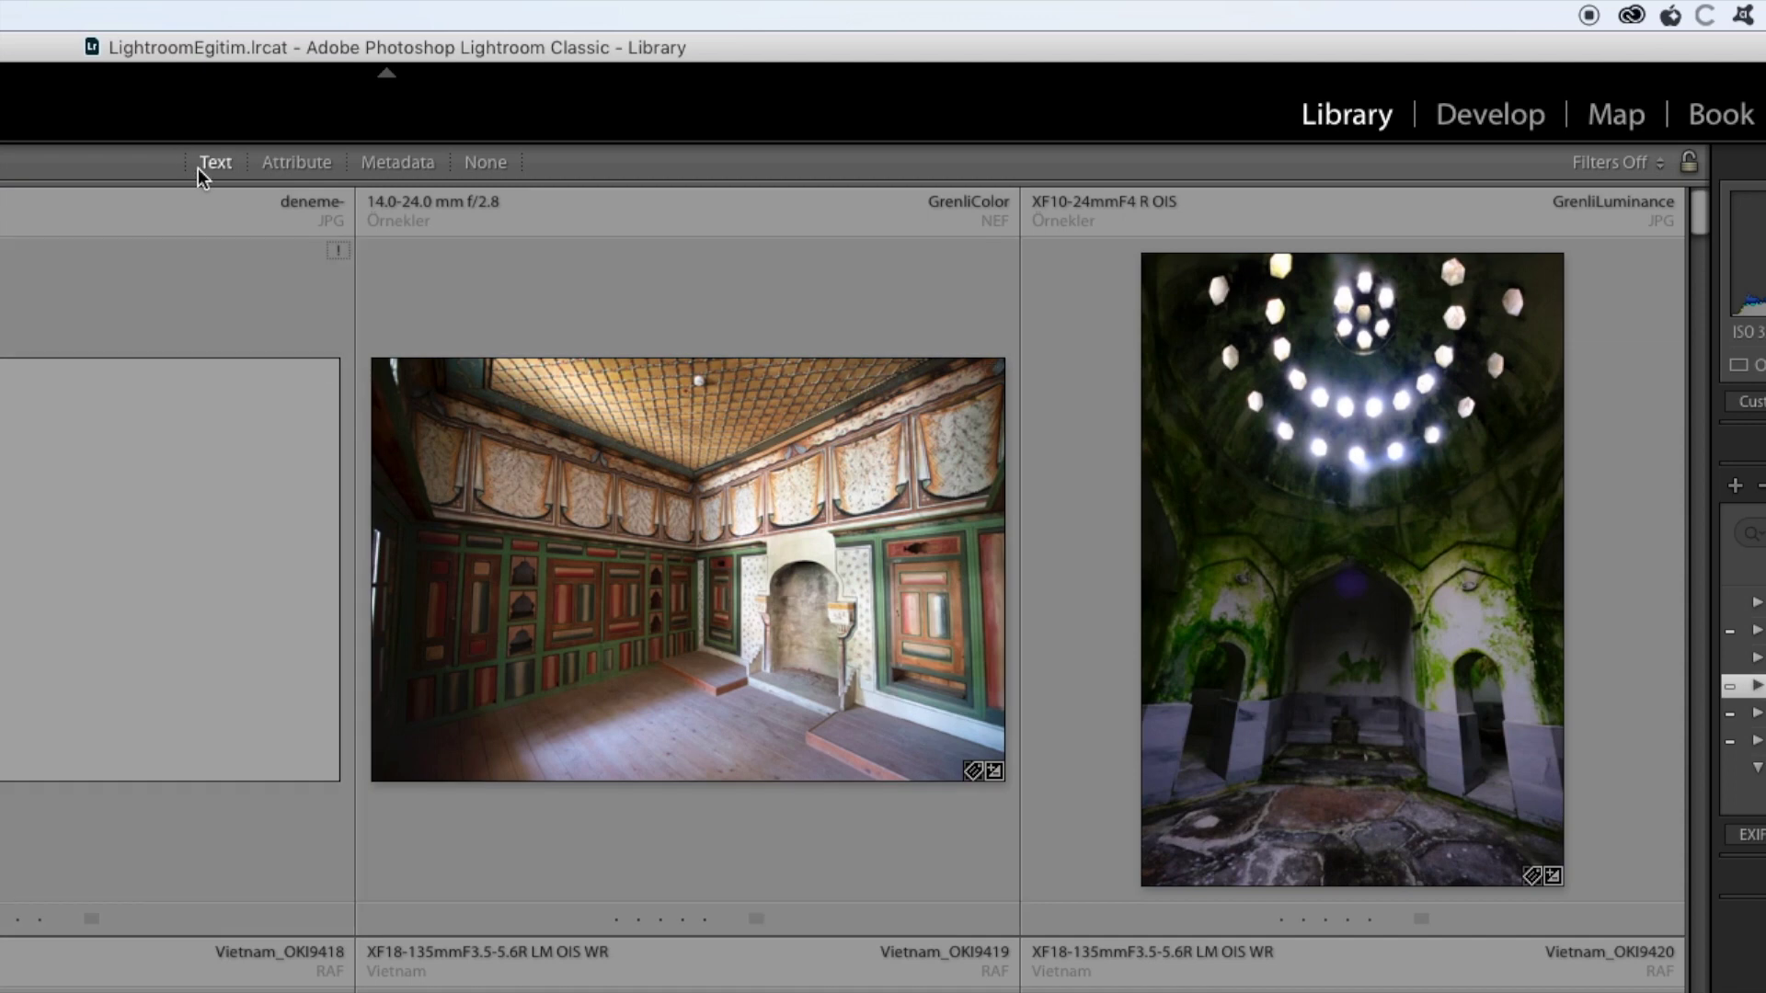
{"action": "left_click", "coordinate": [199, 166]}
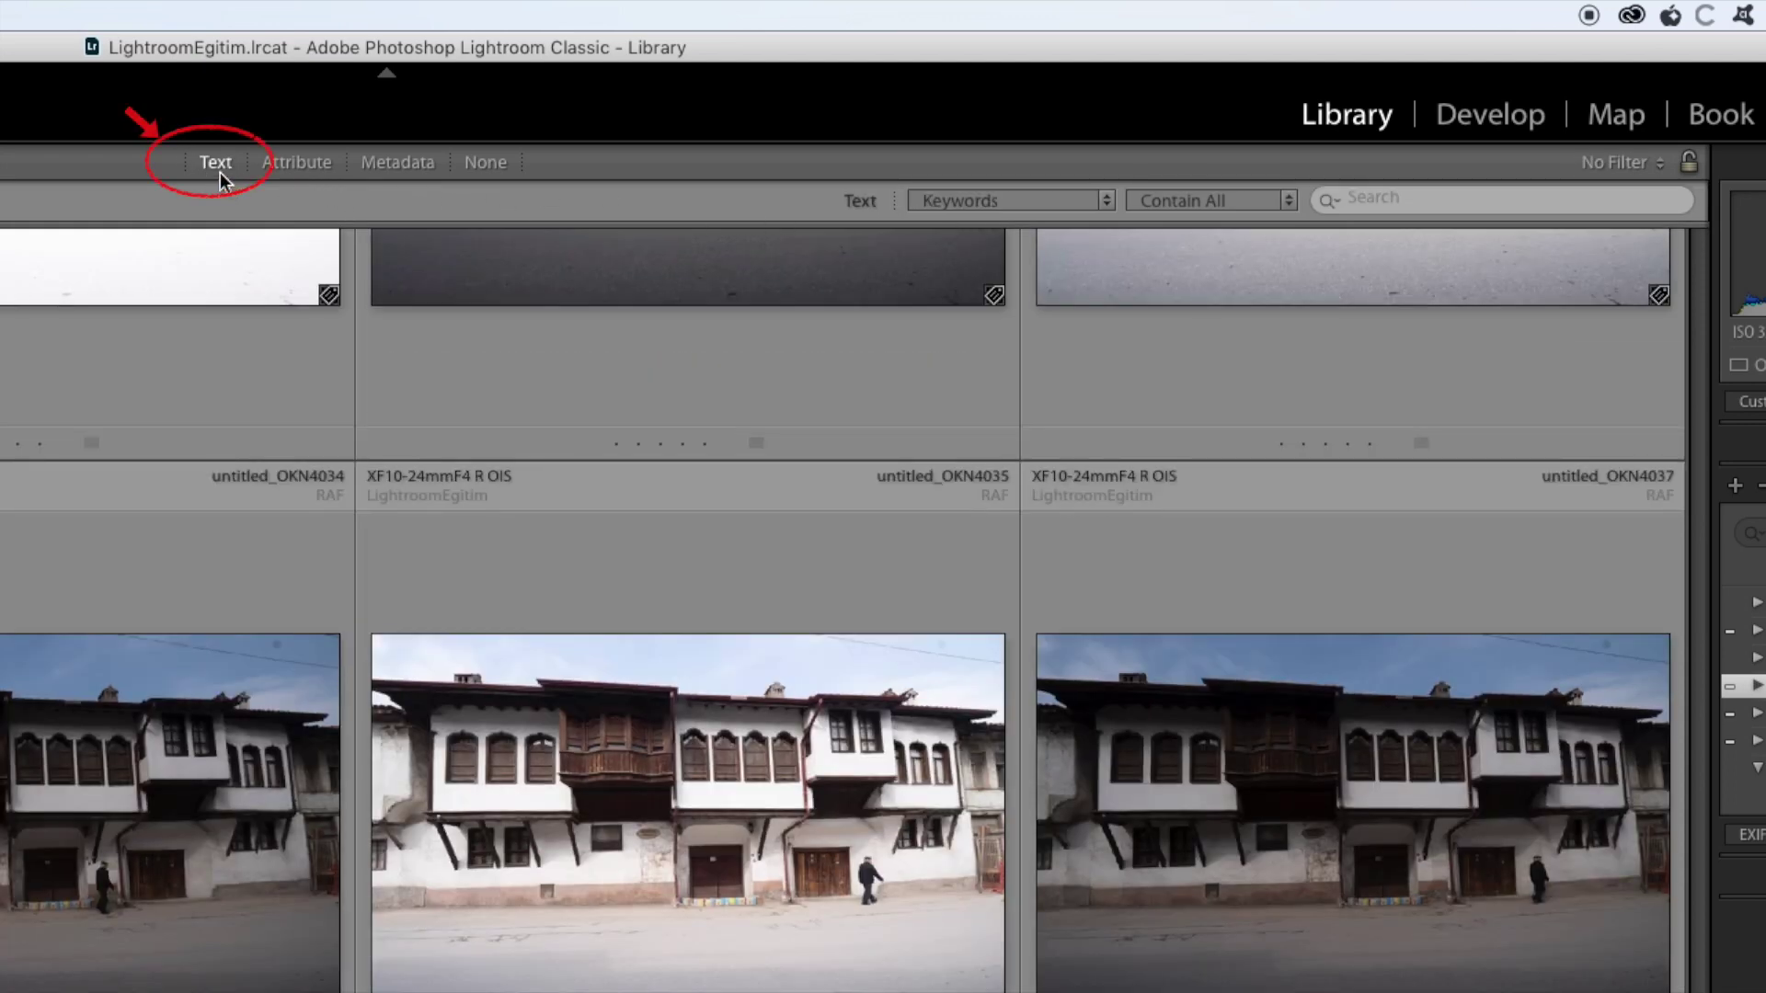
{"action": "left_click", "coordinate": [1071, 199]}
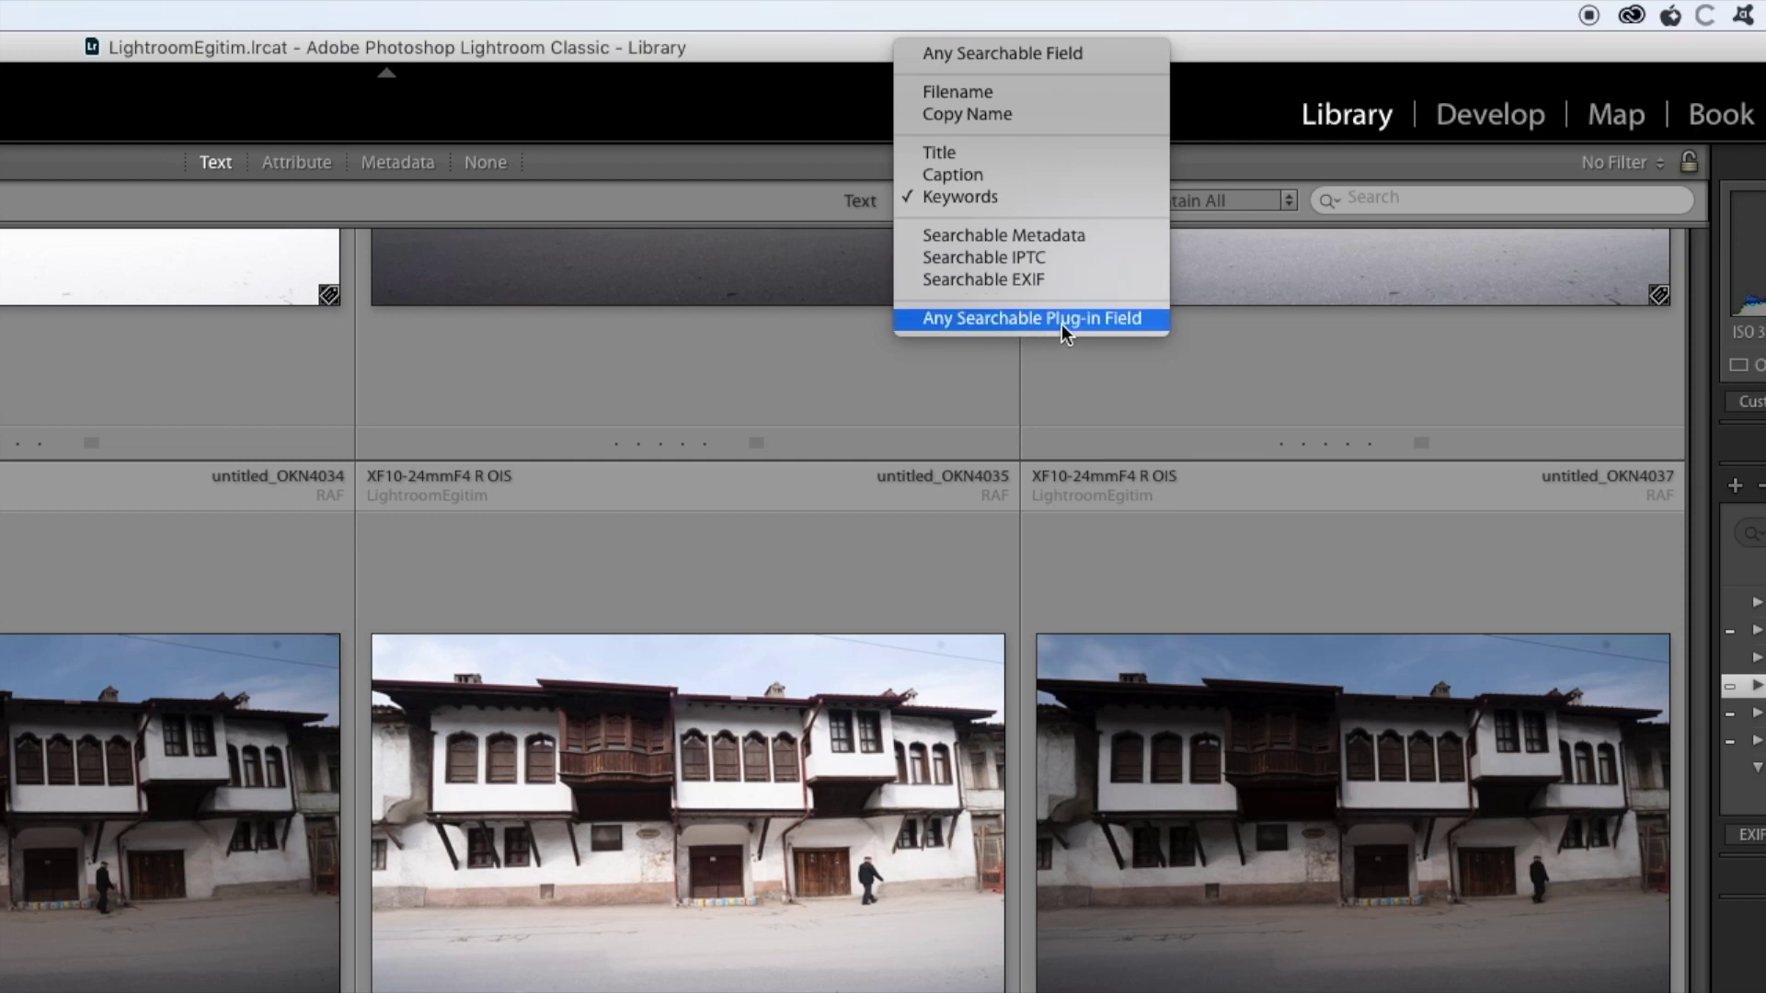
{"action": "left_click", "coordinate": [1000, 197]}
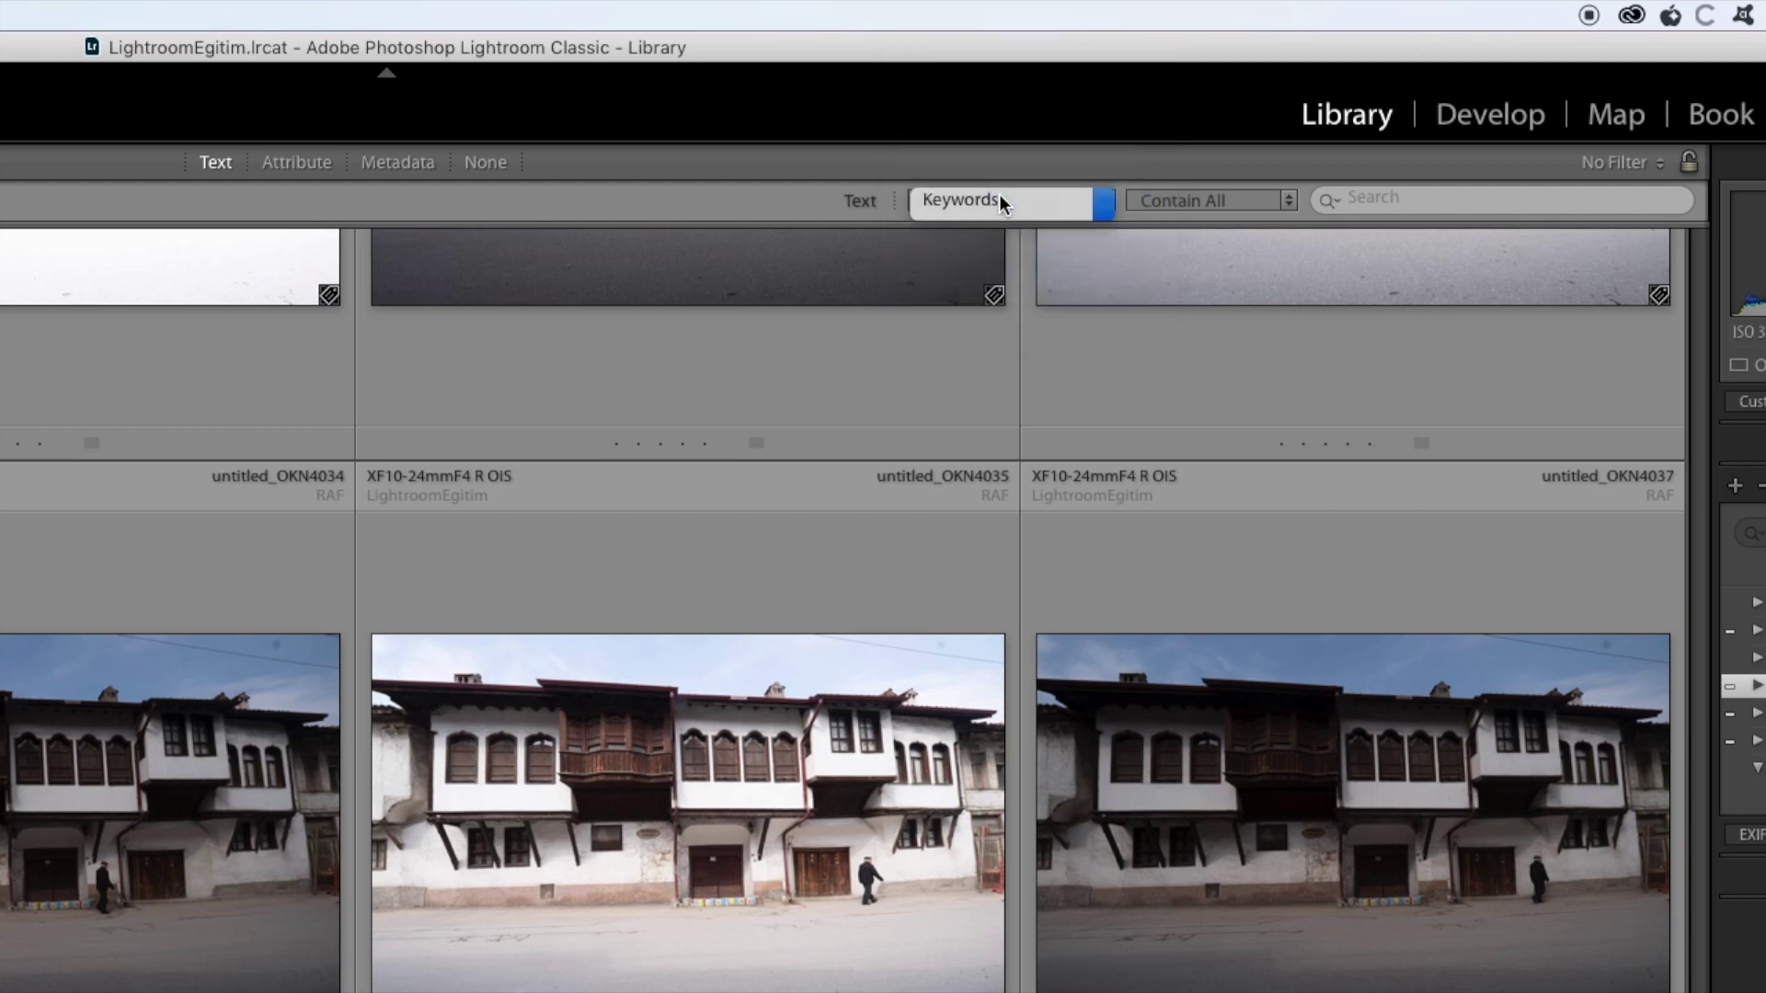
{"action": "left_click", "coordinate": [1198, 195]}
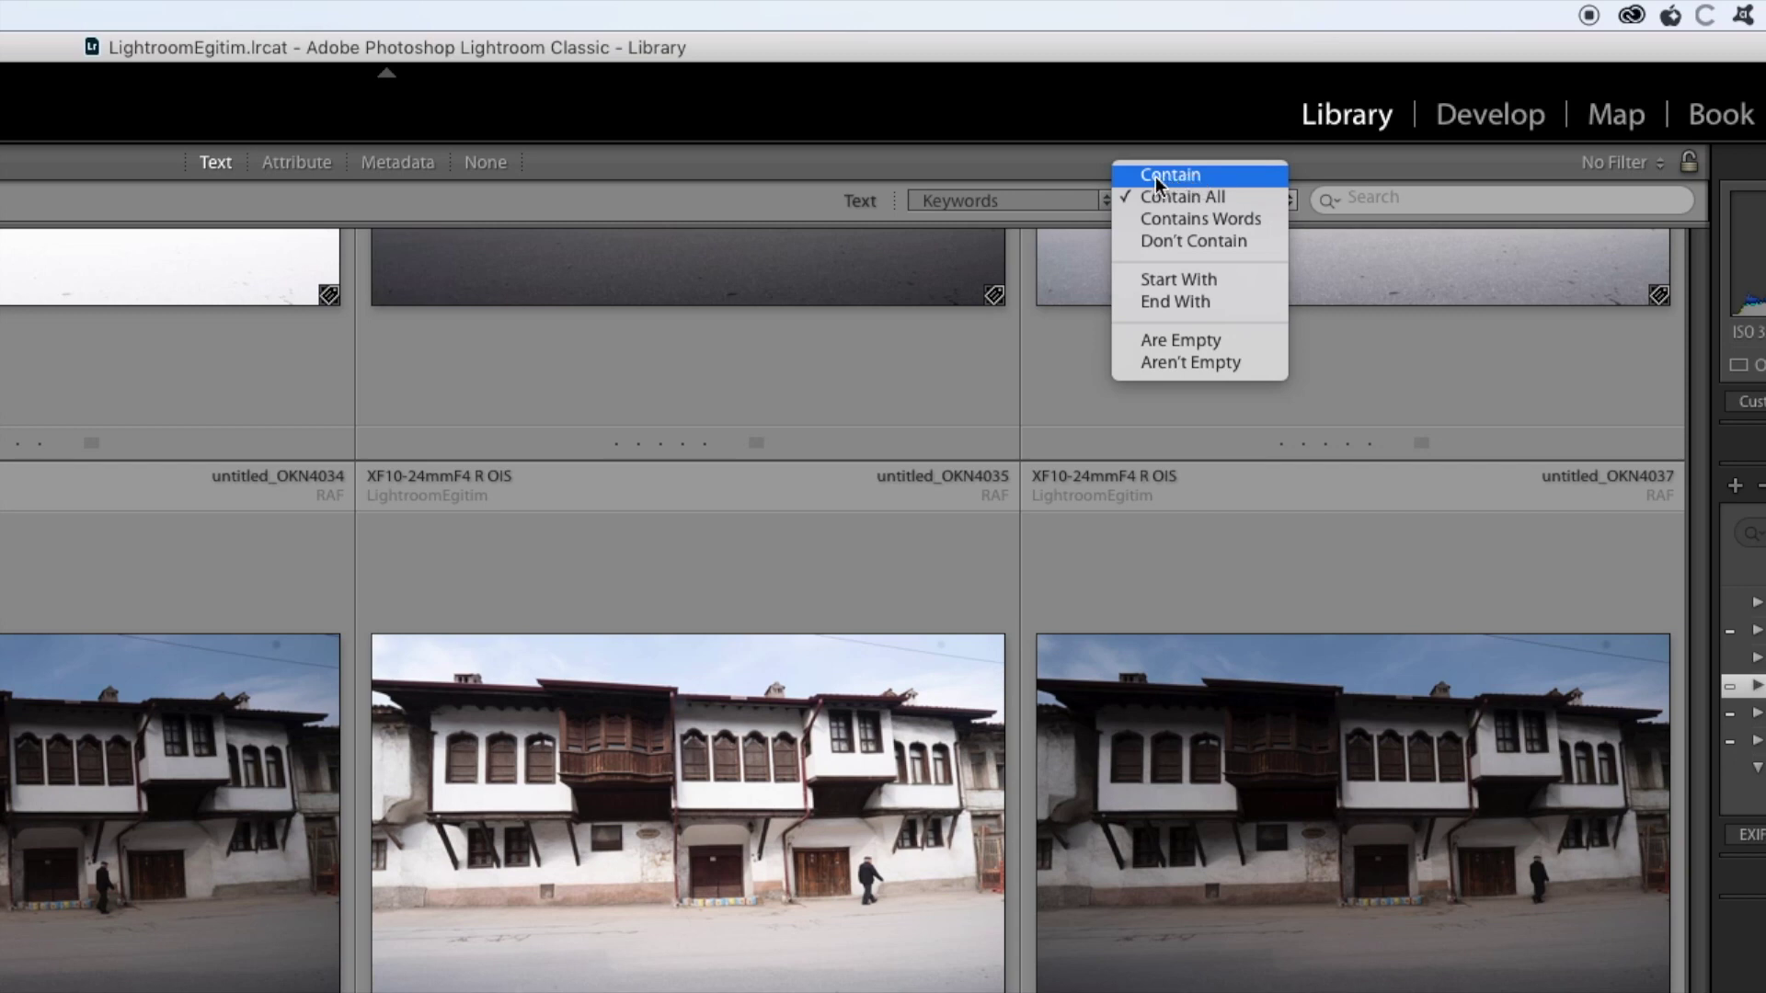
{"action": "left_click", "coordinate": [1373, 196]}
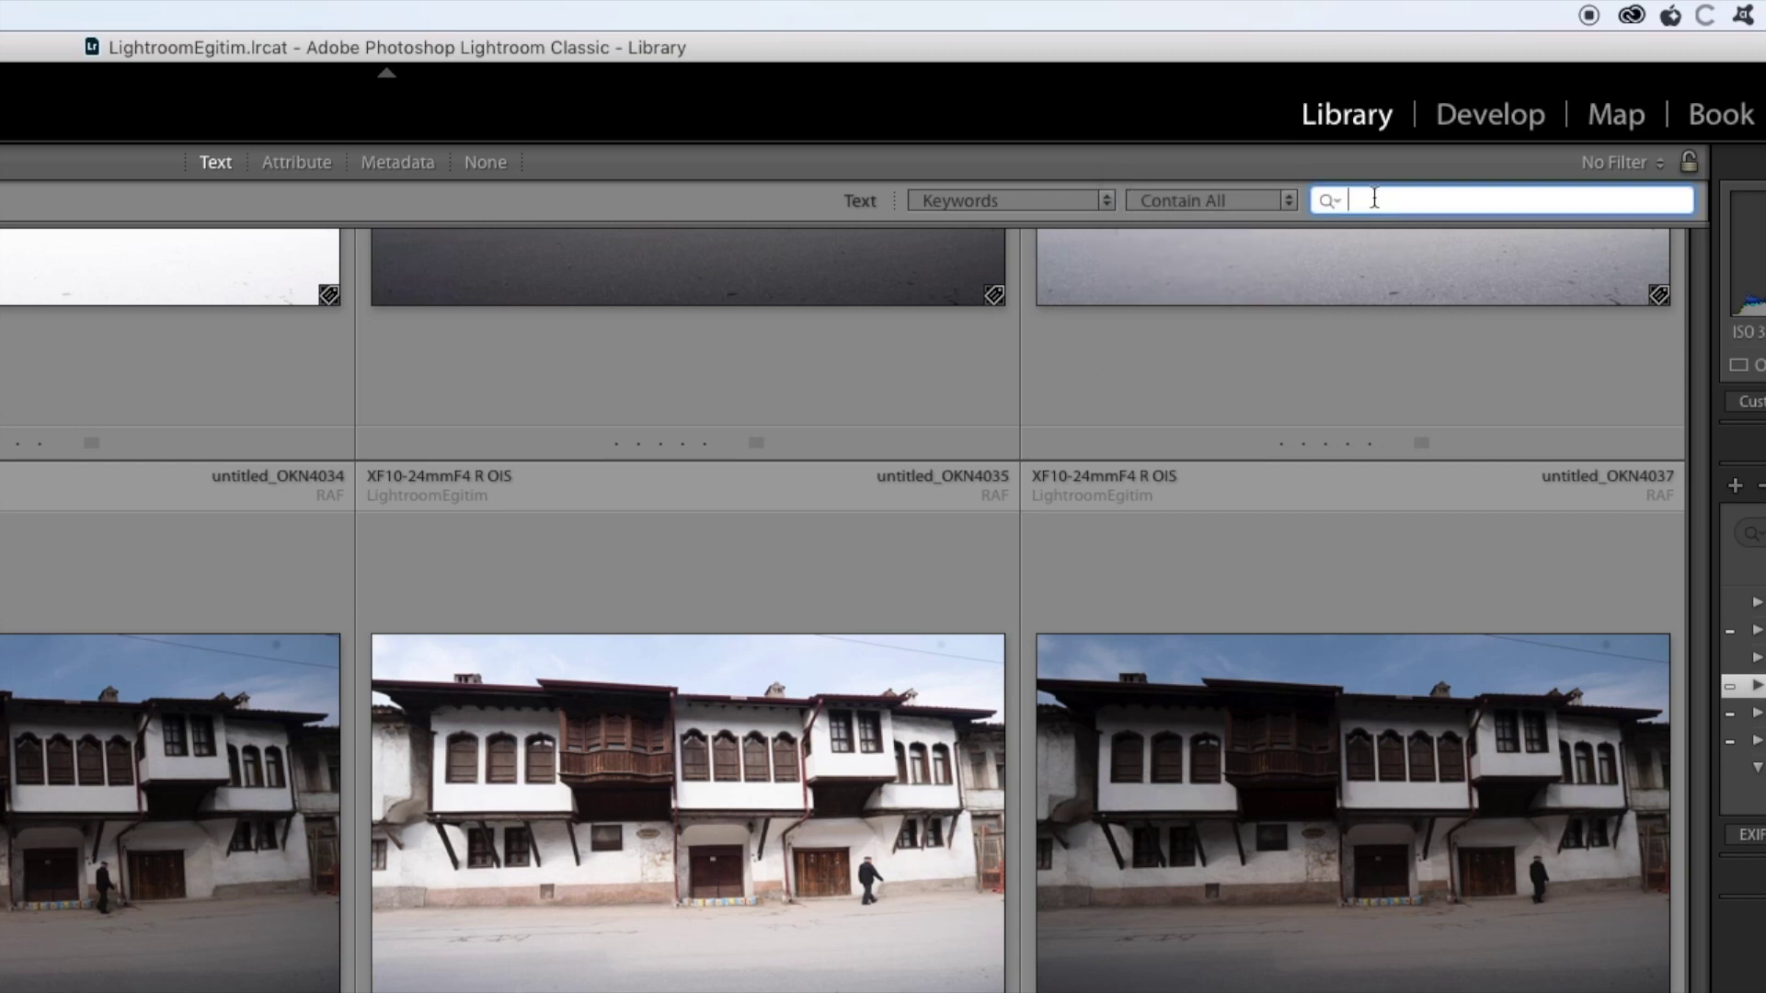
Search keywords for 'kadın' using the Contain rule
{"action": "type", "text": "KADIN"}
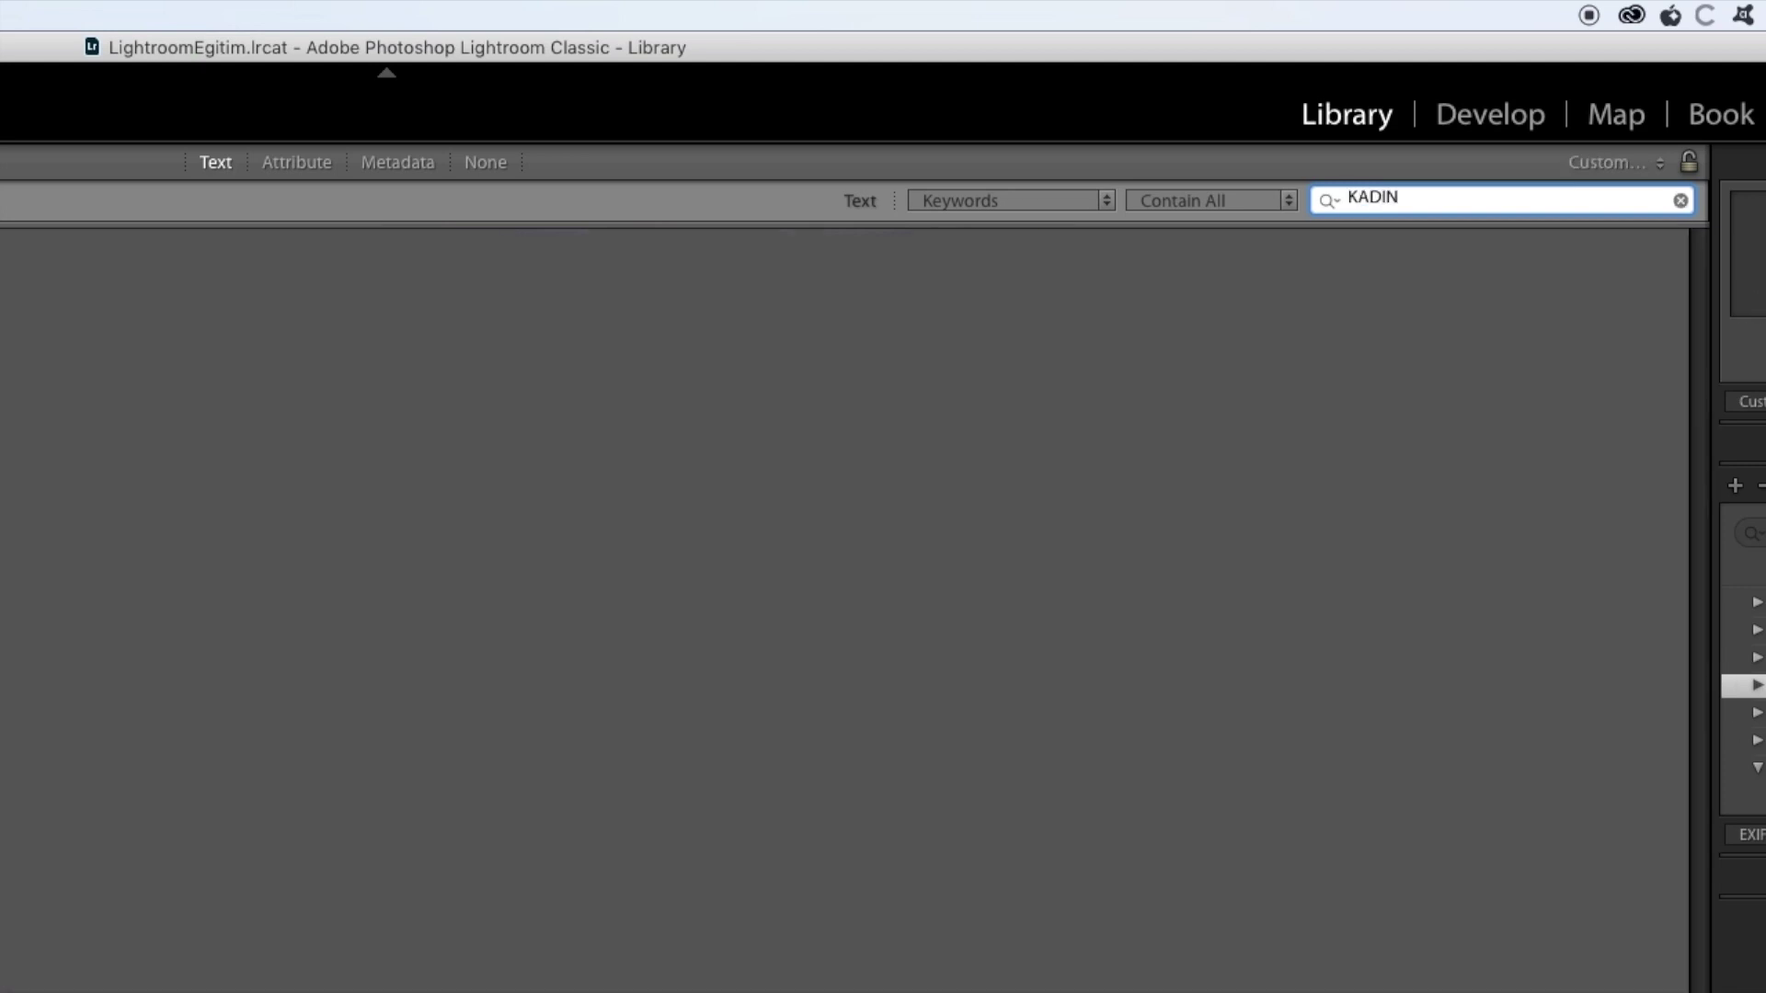
{"action": "left_click", "coordinate": [1288, 208]}
{"action": "left_click", "coordinate": [1234, 175]}
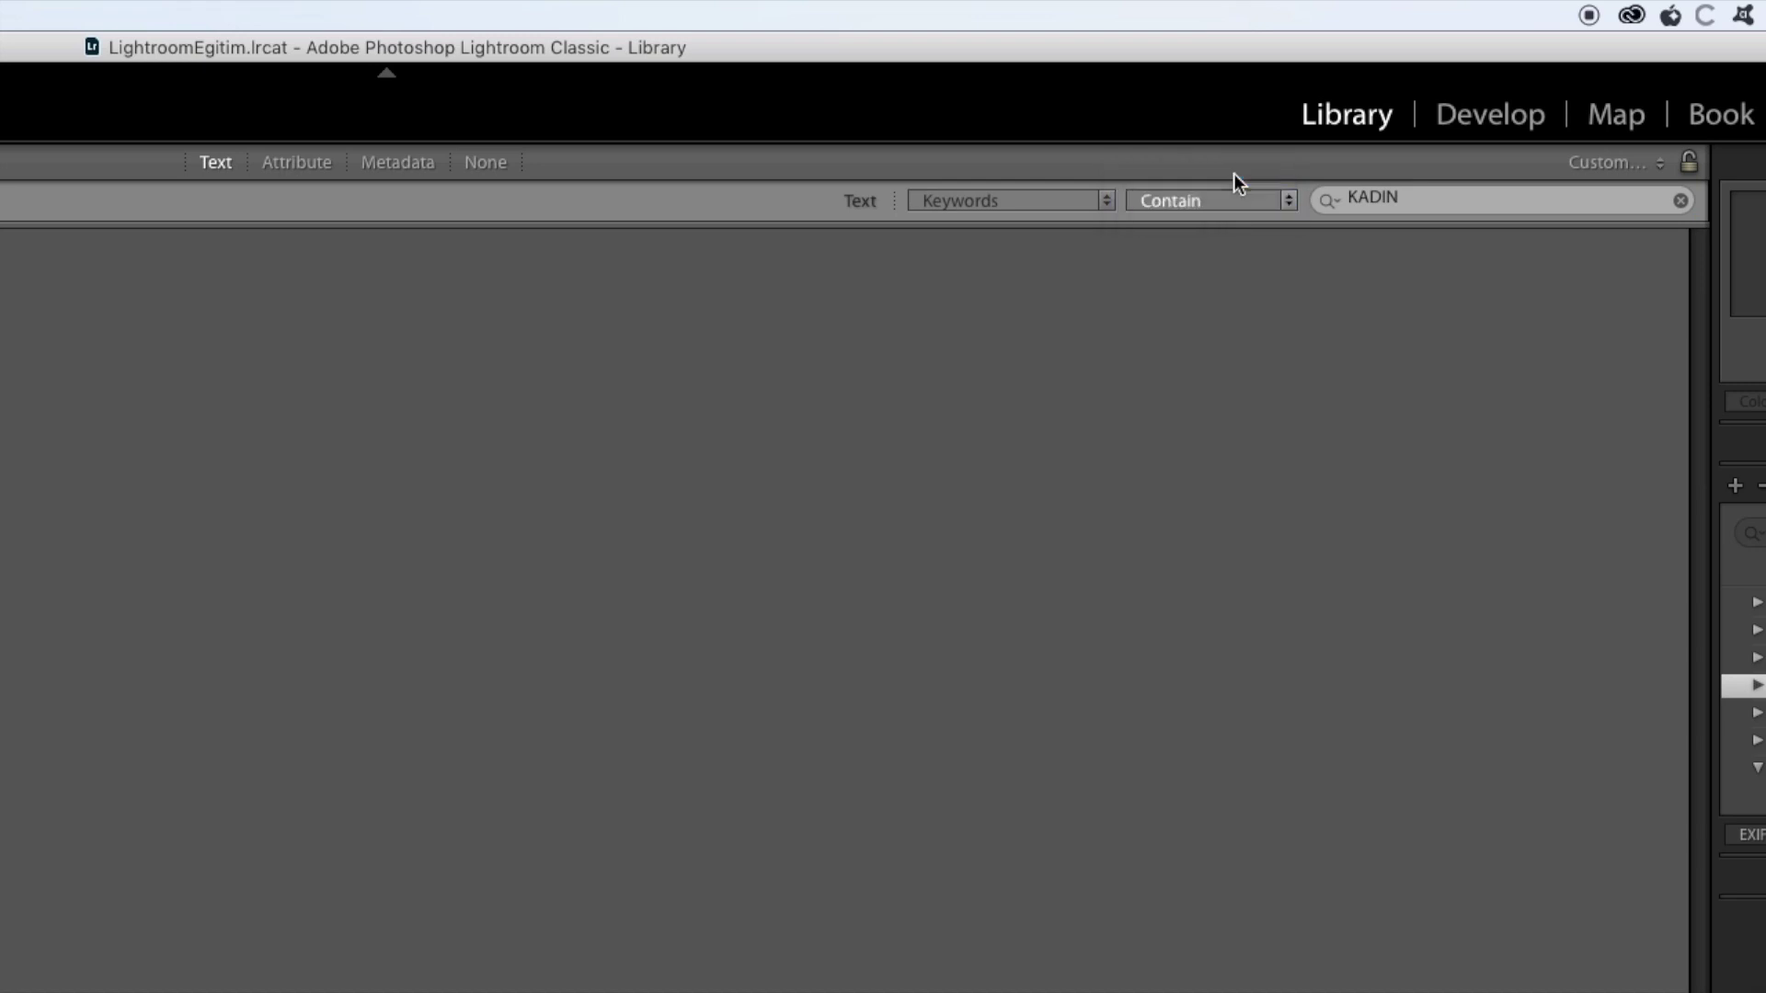
{"action": "left_click", "coordinate": [1420, 199]}
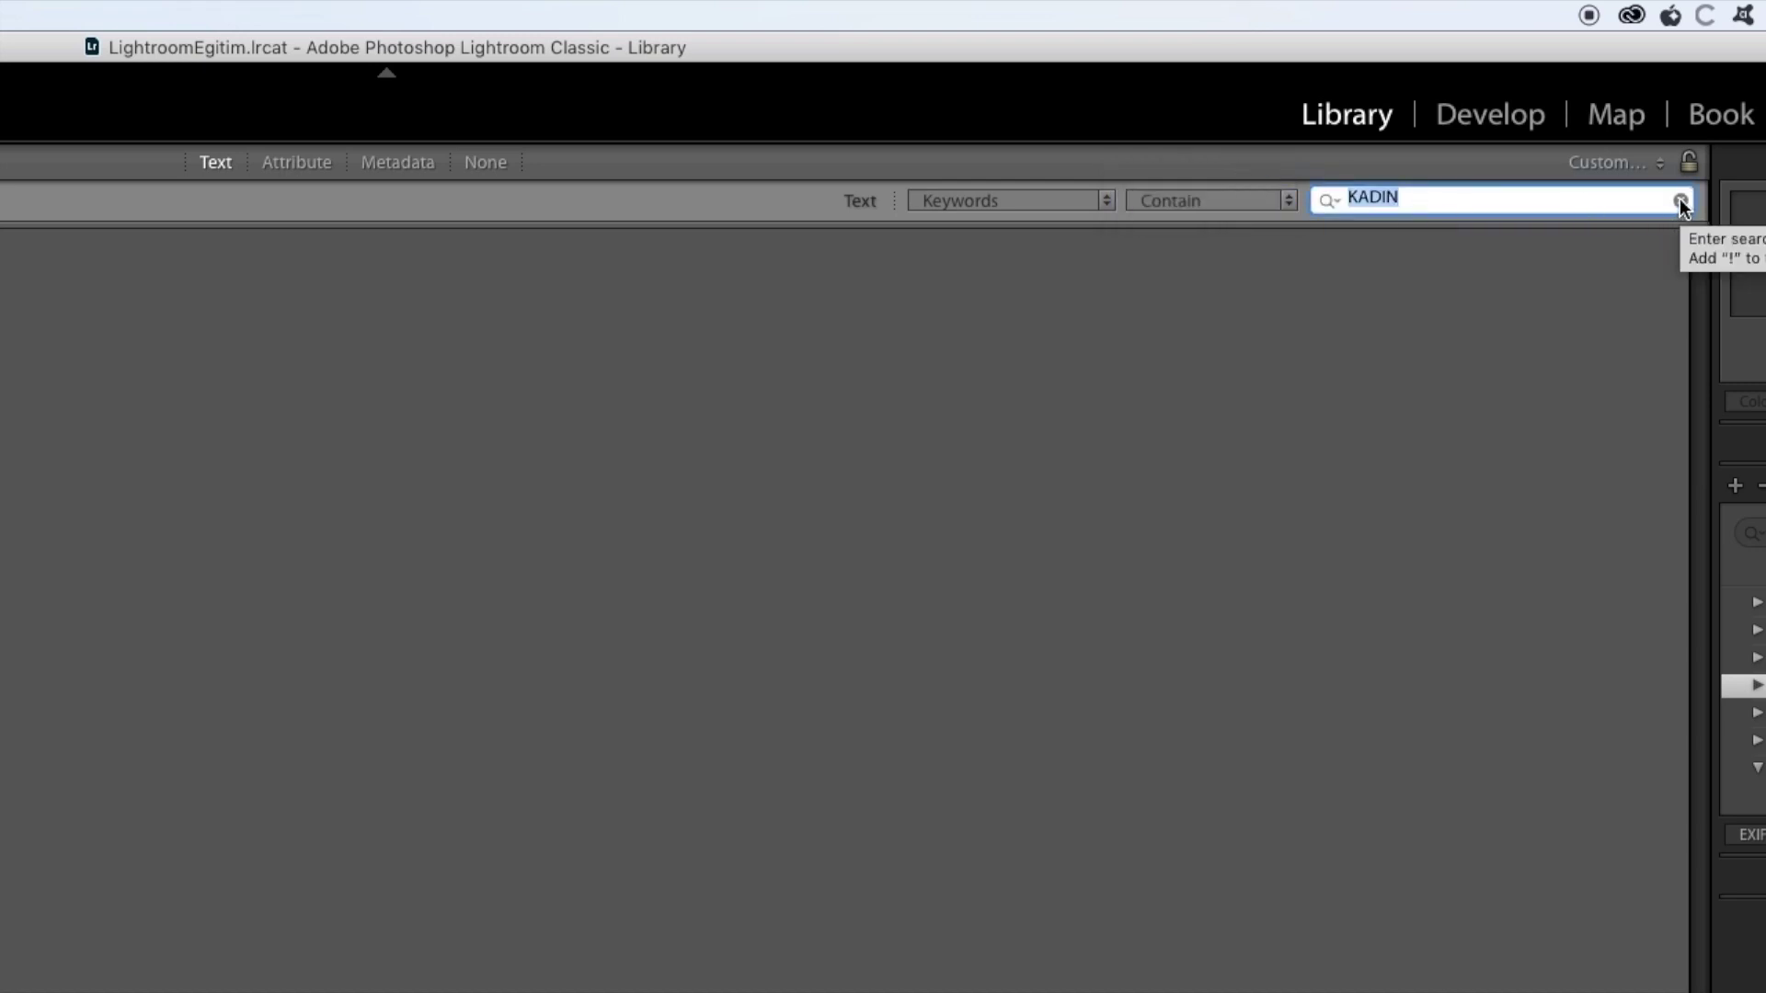
{"action": "type", "text": "kadın"}
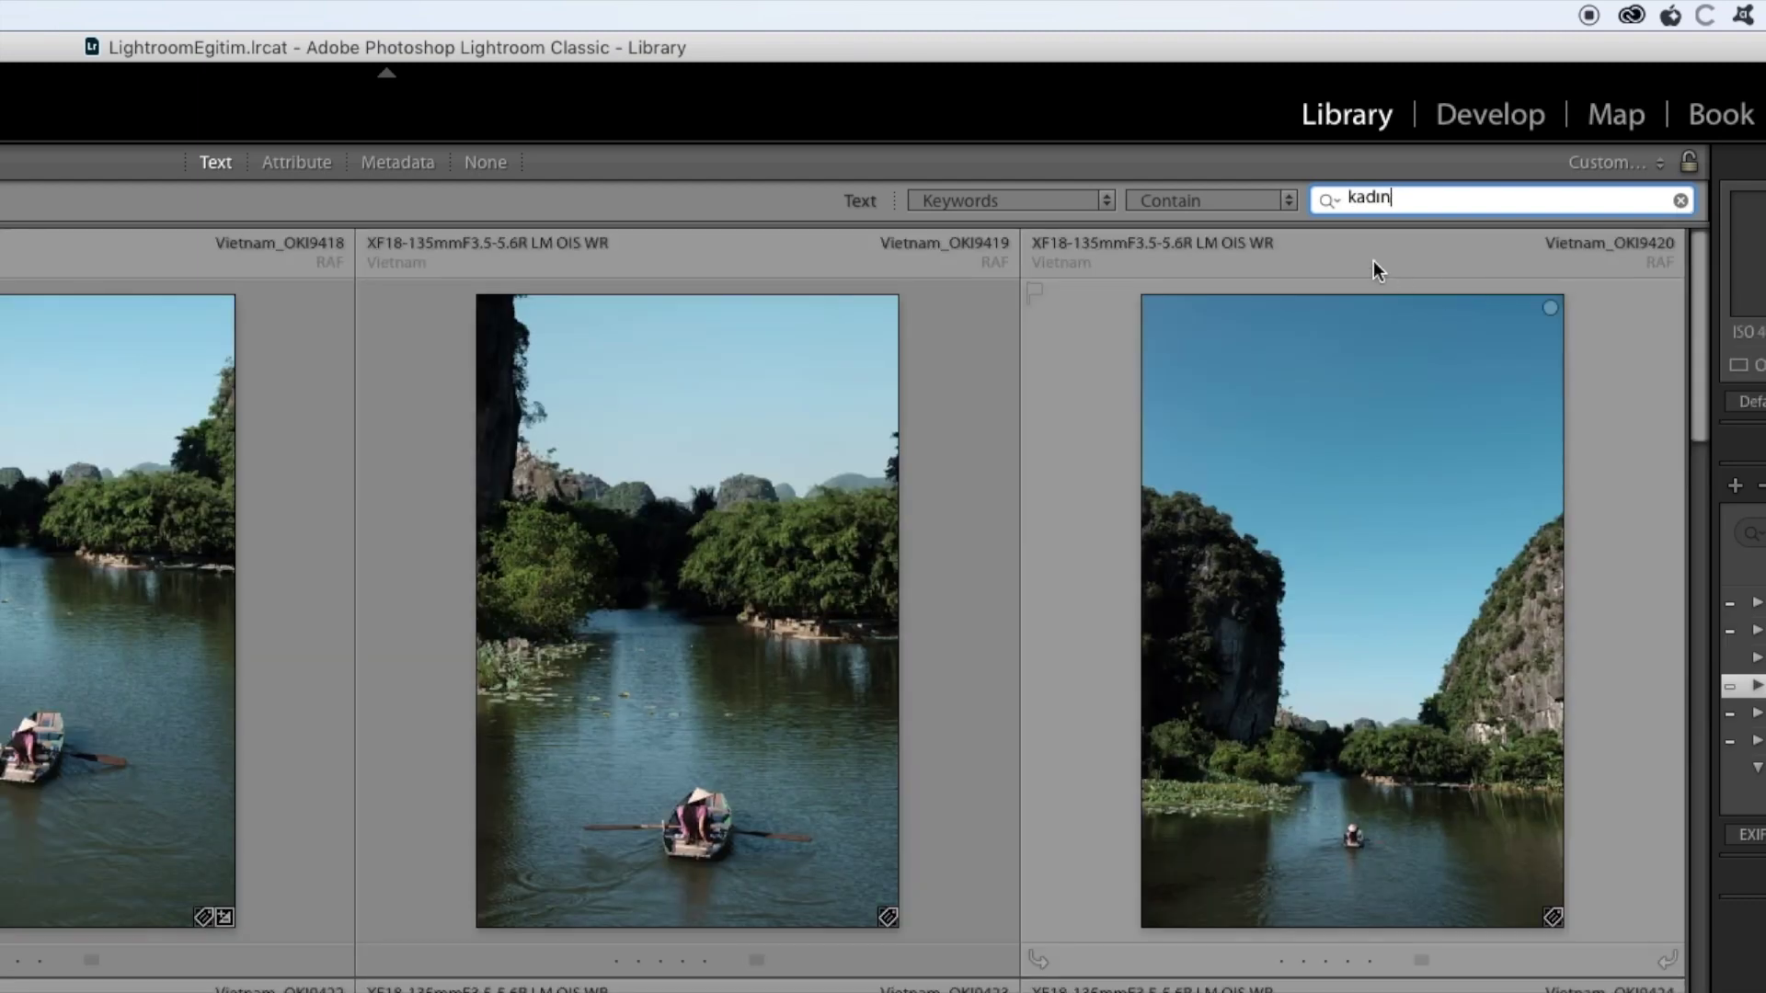
Add 'yaşlı' to the keyword search and set the rule to Contain All
{"action": "left_click", "coordinate": [1289, 213]}
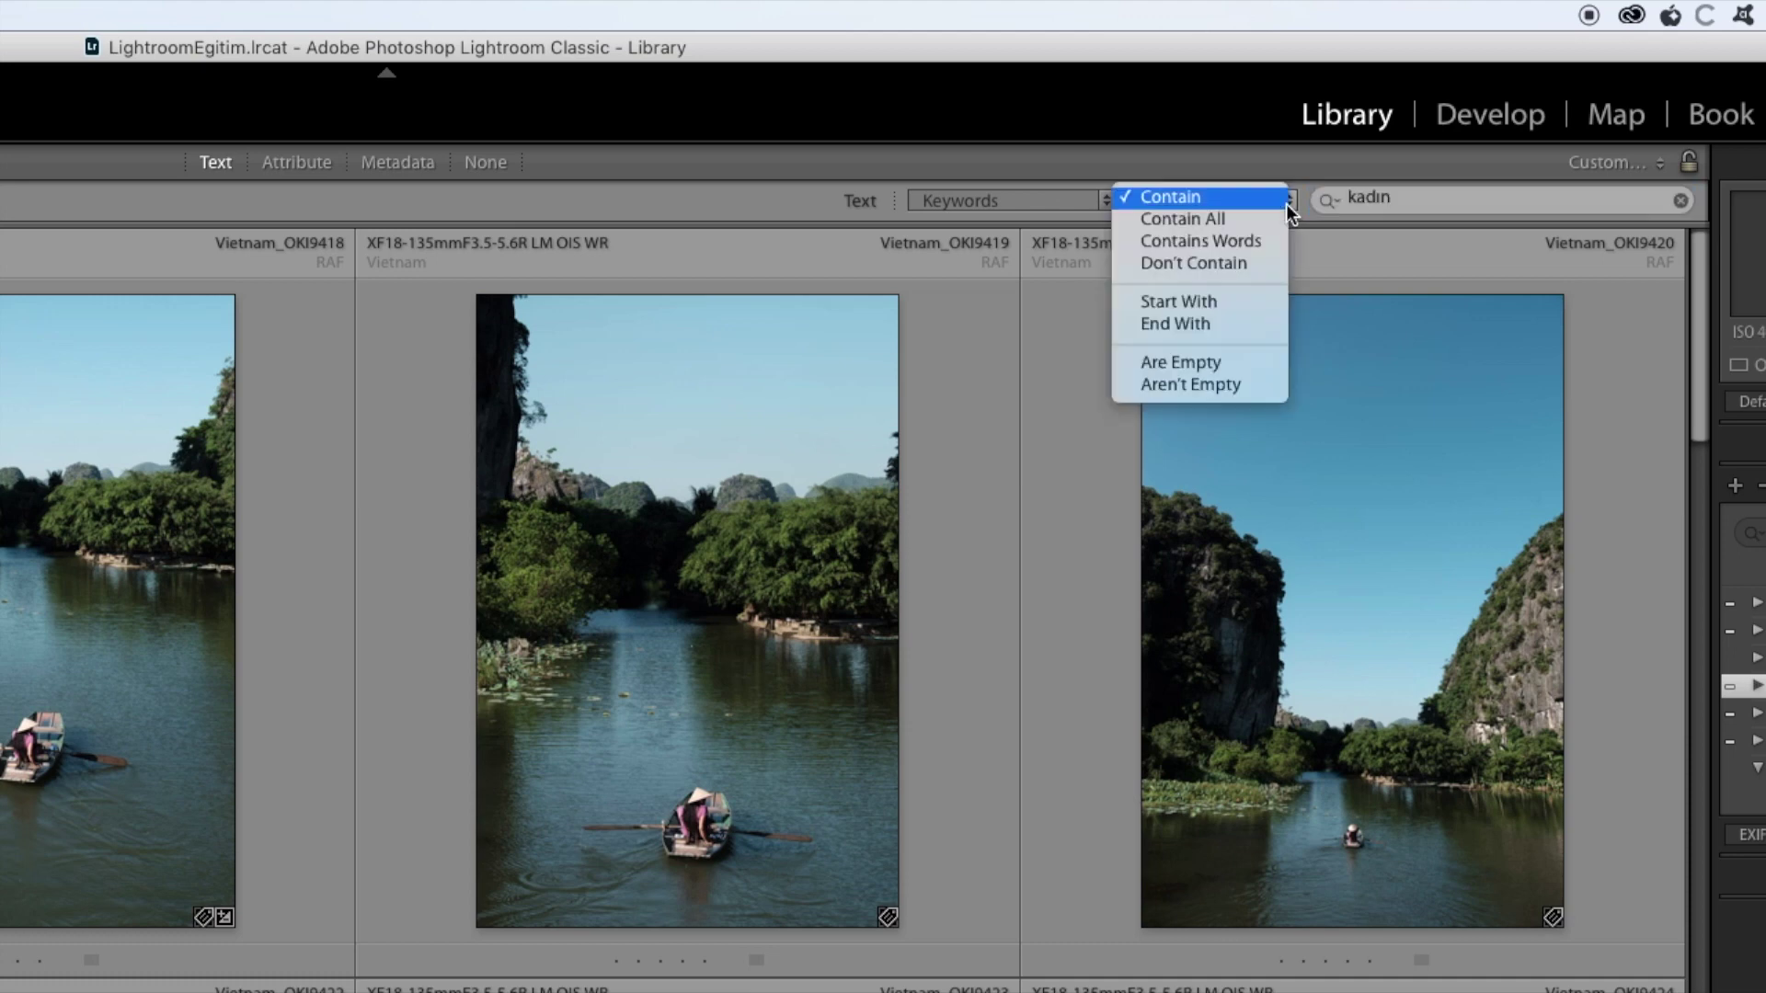
{"action": "left_click", "coordinate": [1386, 200]}
{"action": "left_click", "coordinate": [1402, 197]}
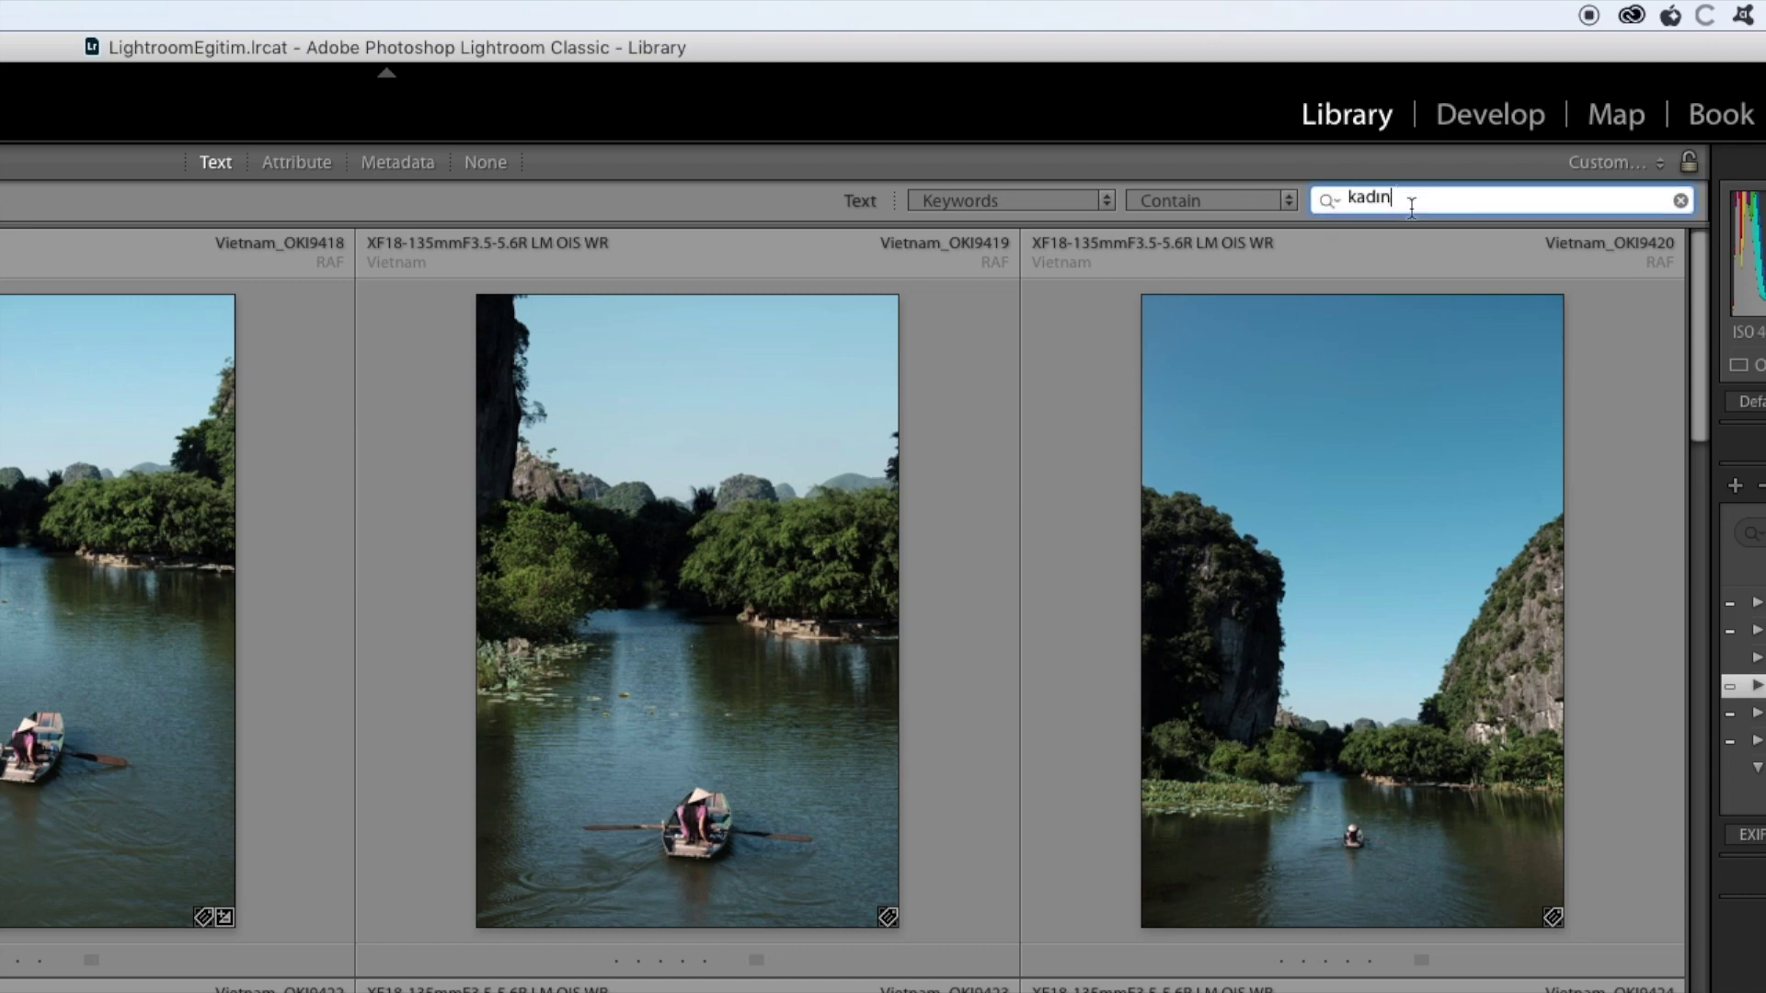
{"action": "type", "text": "yaşlı"}
{"action": "left_click", "coordinate": [1288, 201]}
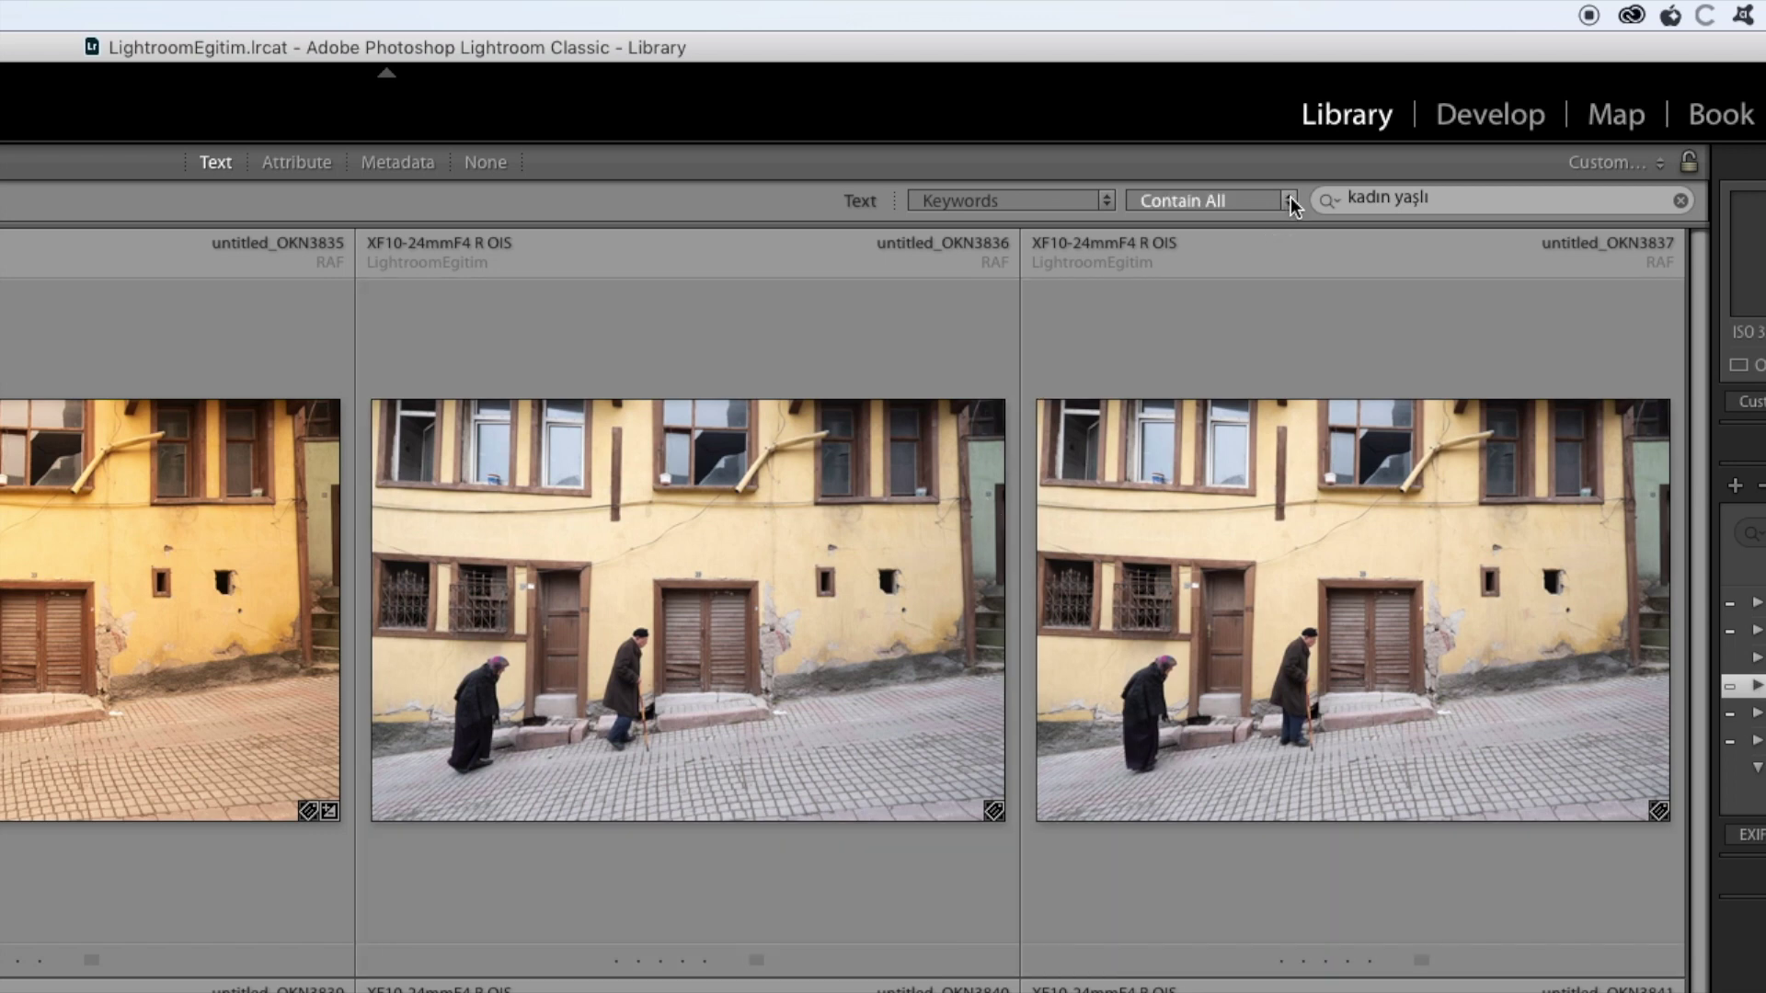
Add 'araba' to the keyword search, try Contains Words, then return to Contain All
{"action": "left_click", "coordinate": [1436, 193]}
{"action": "type", "text": "araba"}
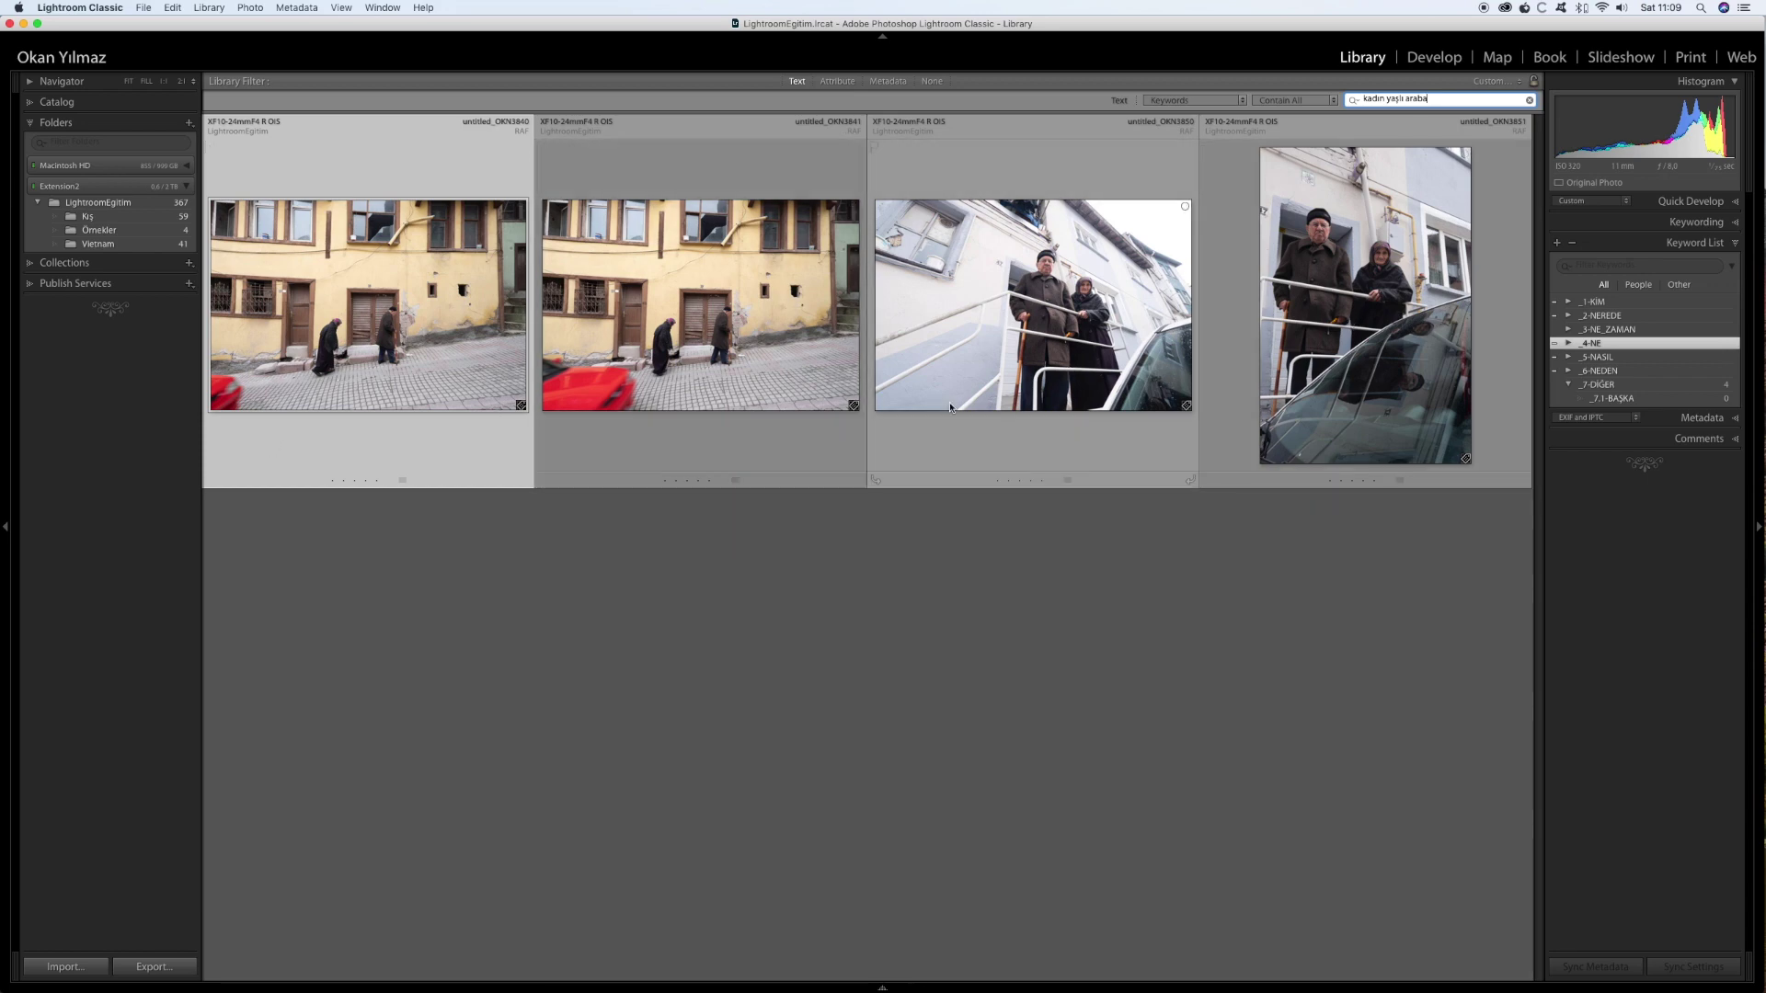
{"action": "left_click", "coordinate": [1330, 100]}
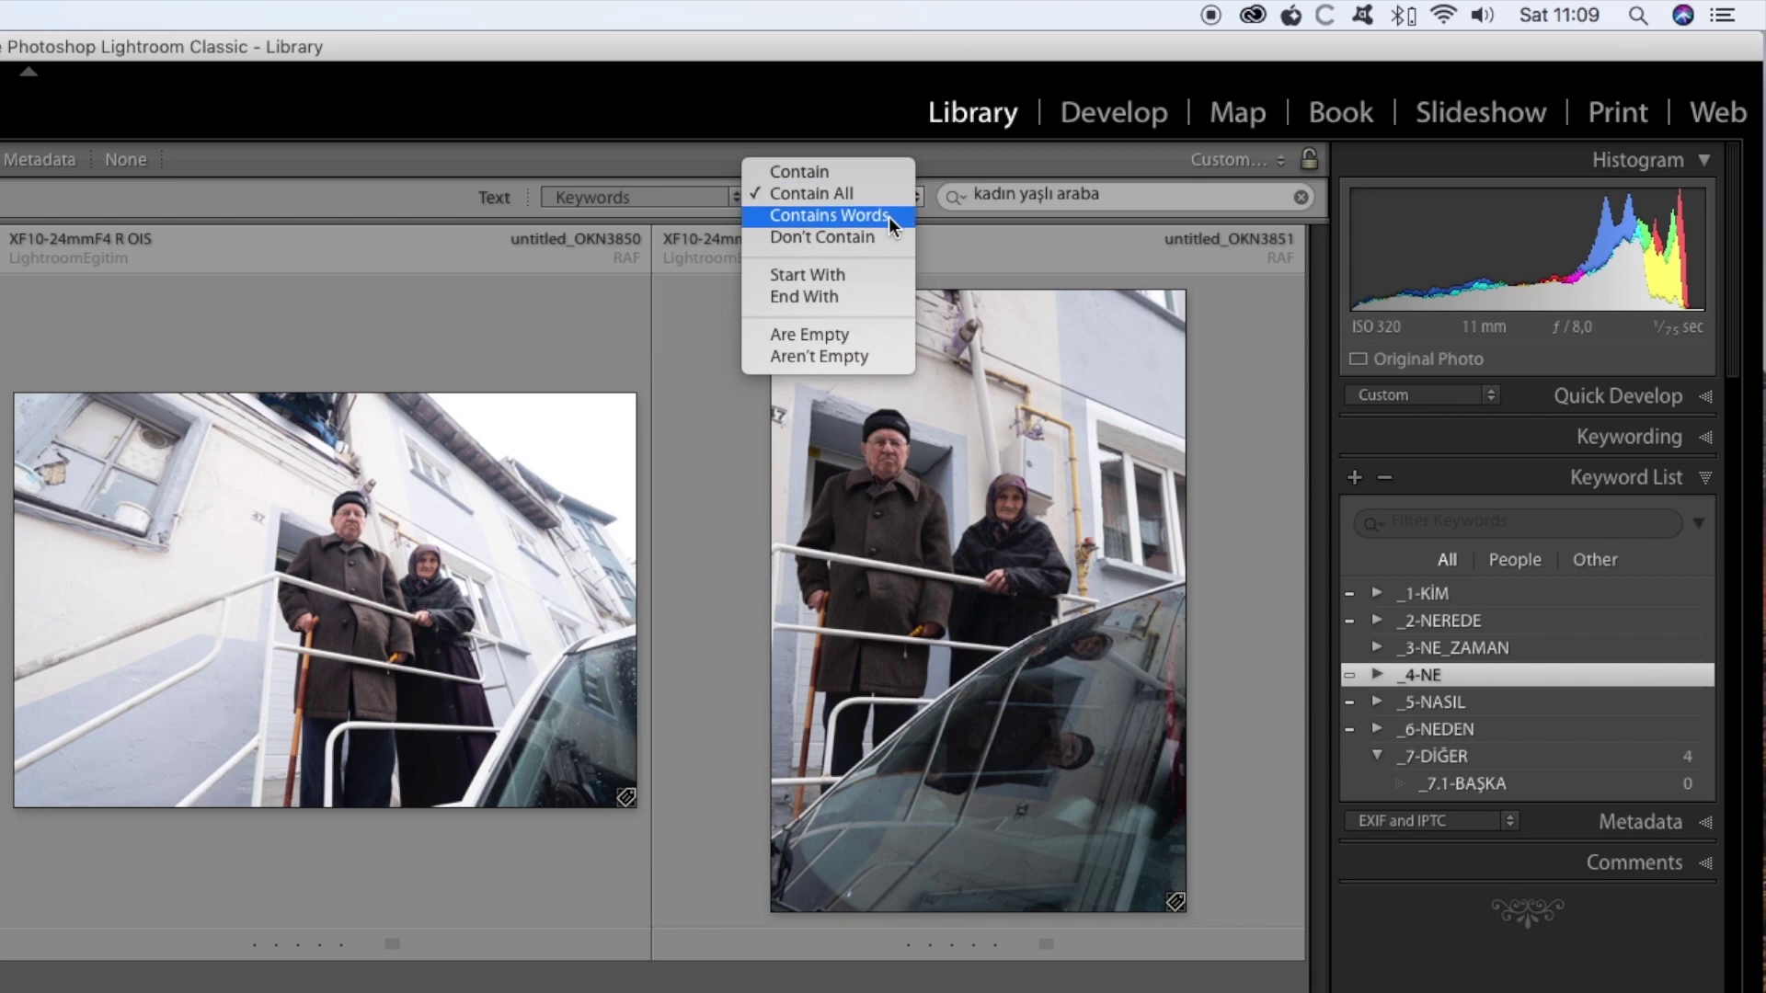
{"action": "left_click", "coordinate": [889, 217]}
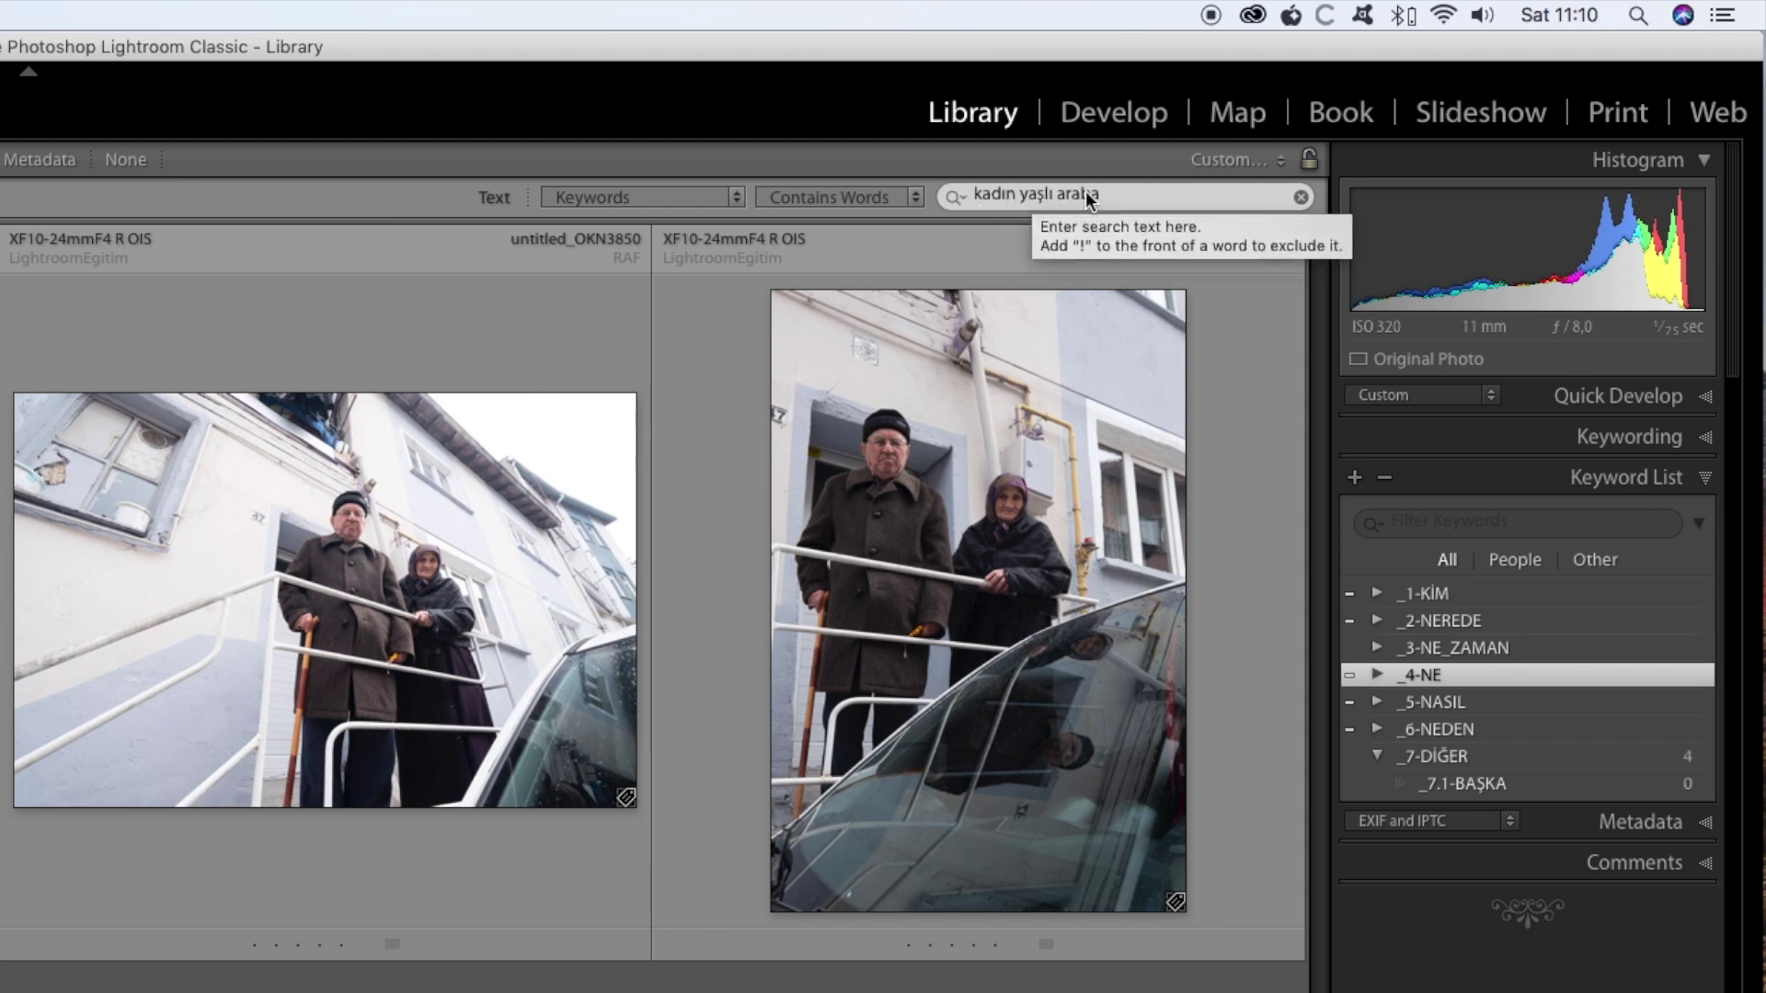
{"action": "left_click", "coordinate": [916, 197]}
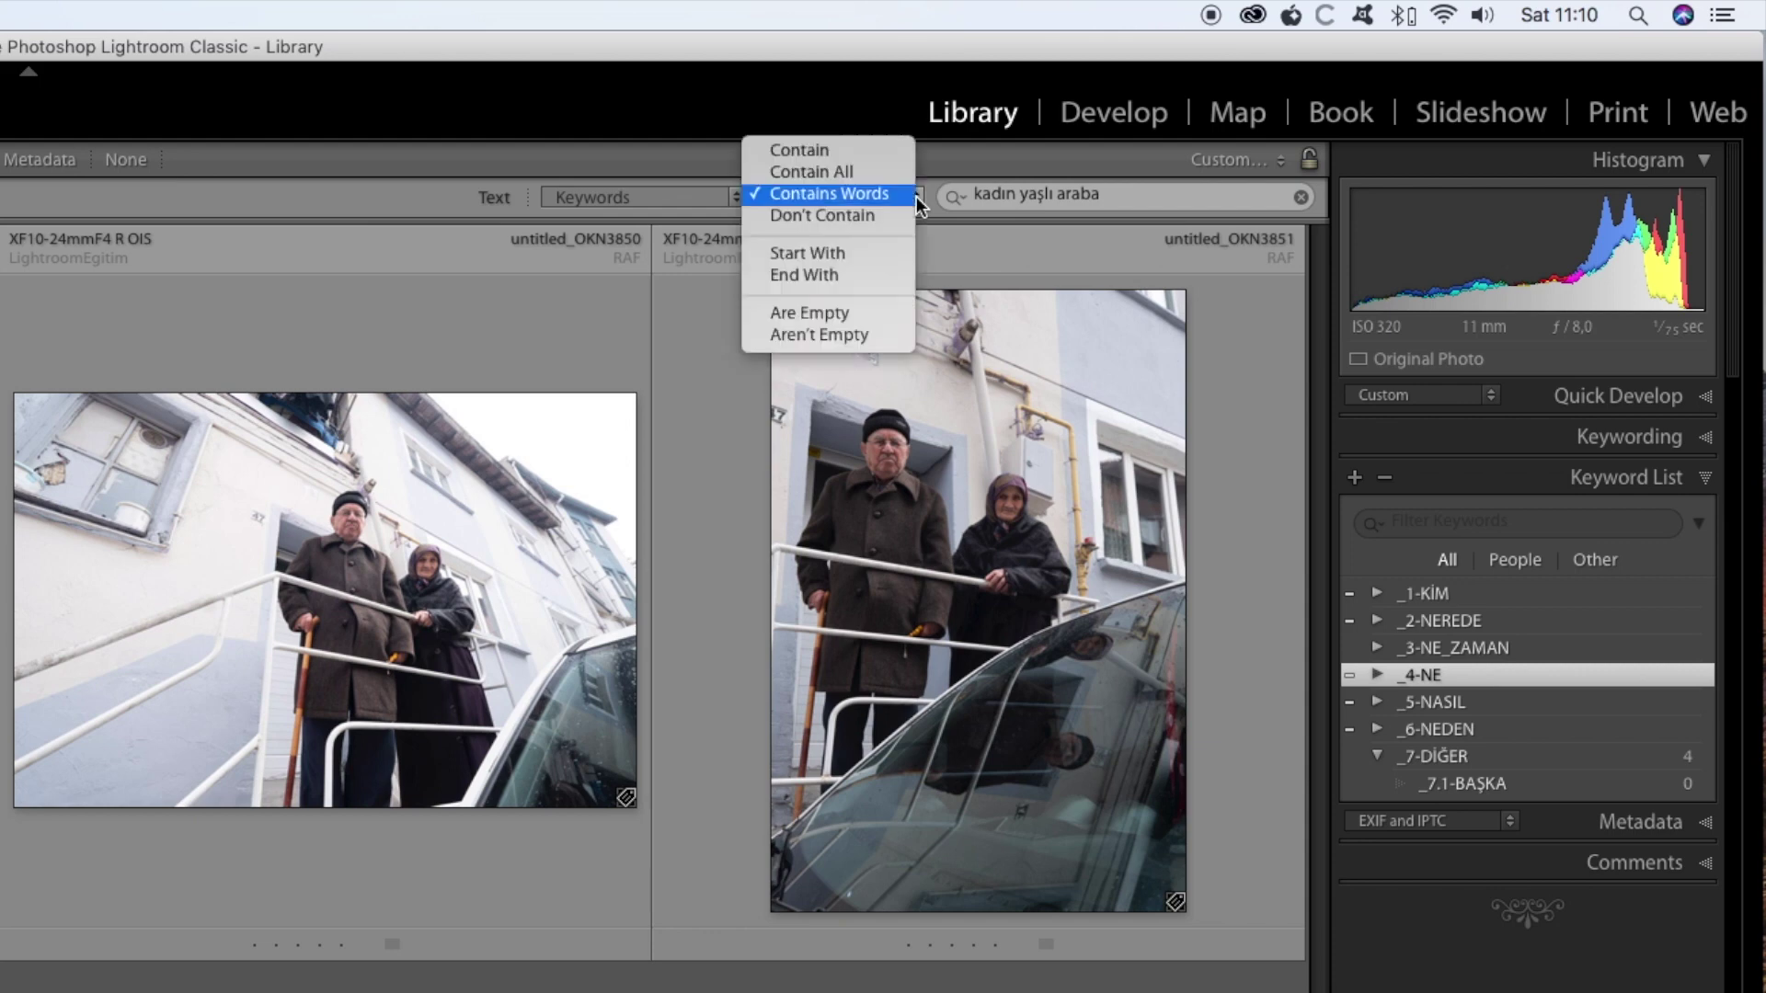
{"action": "left_click", "coordinate": [888, 173]}
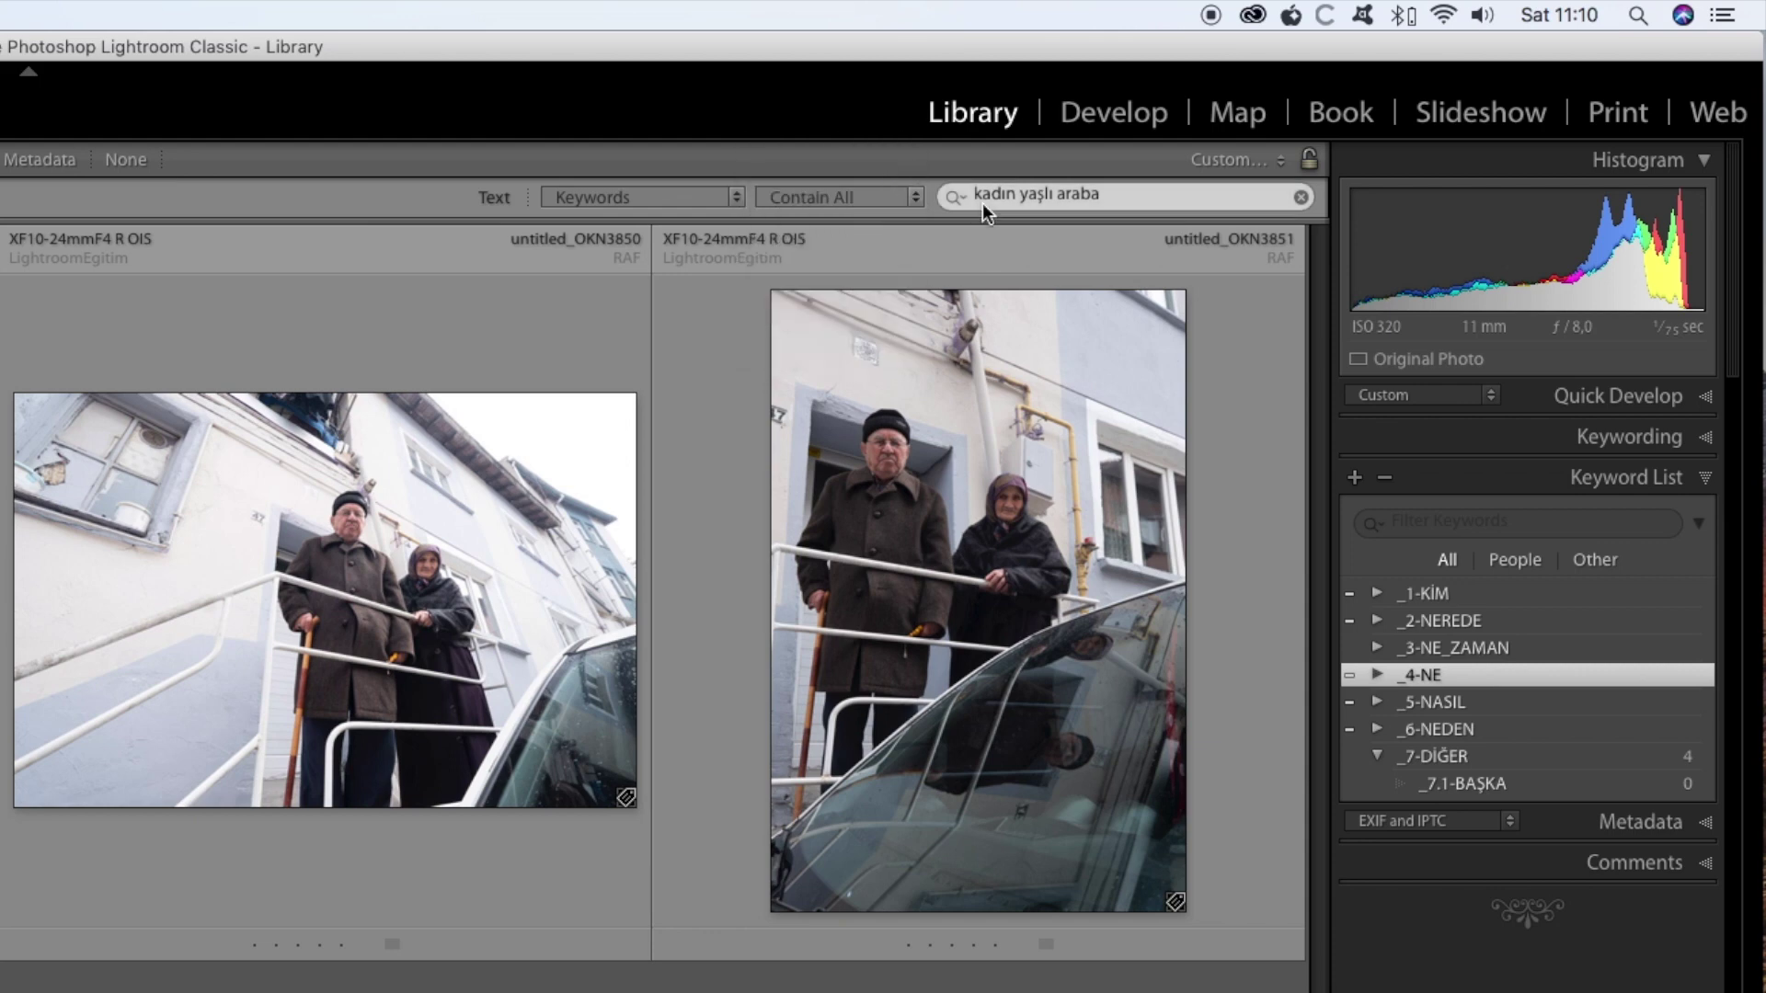
{"action": "left_click", "coordinate": [915, 196]}
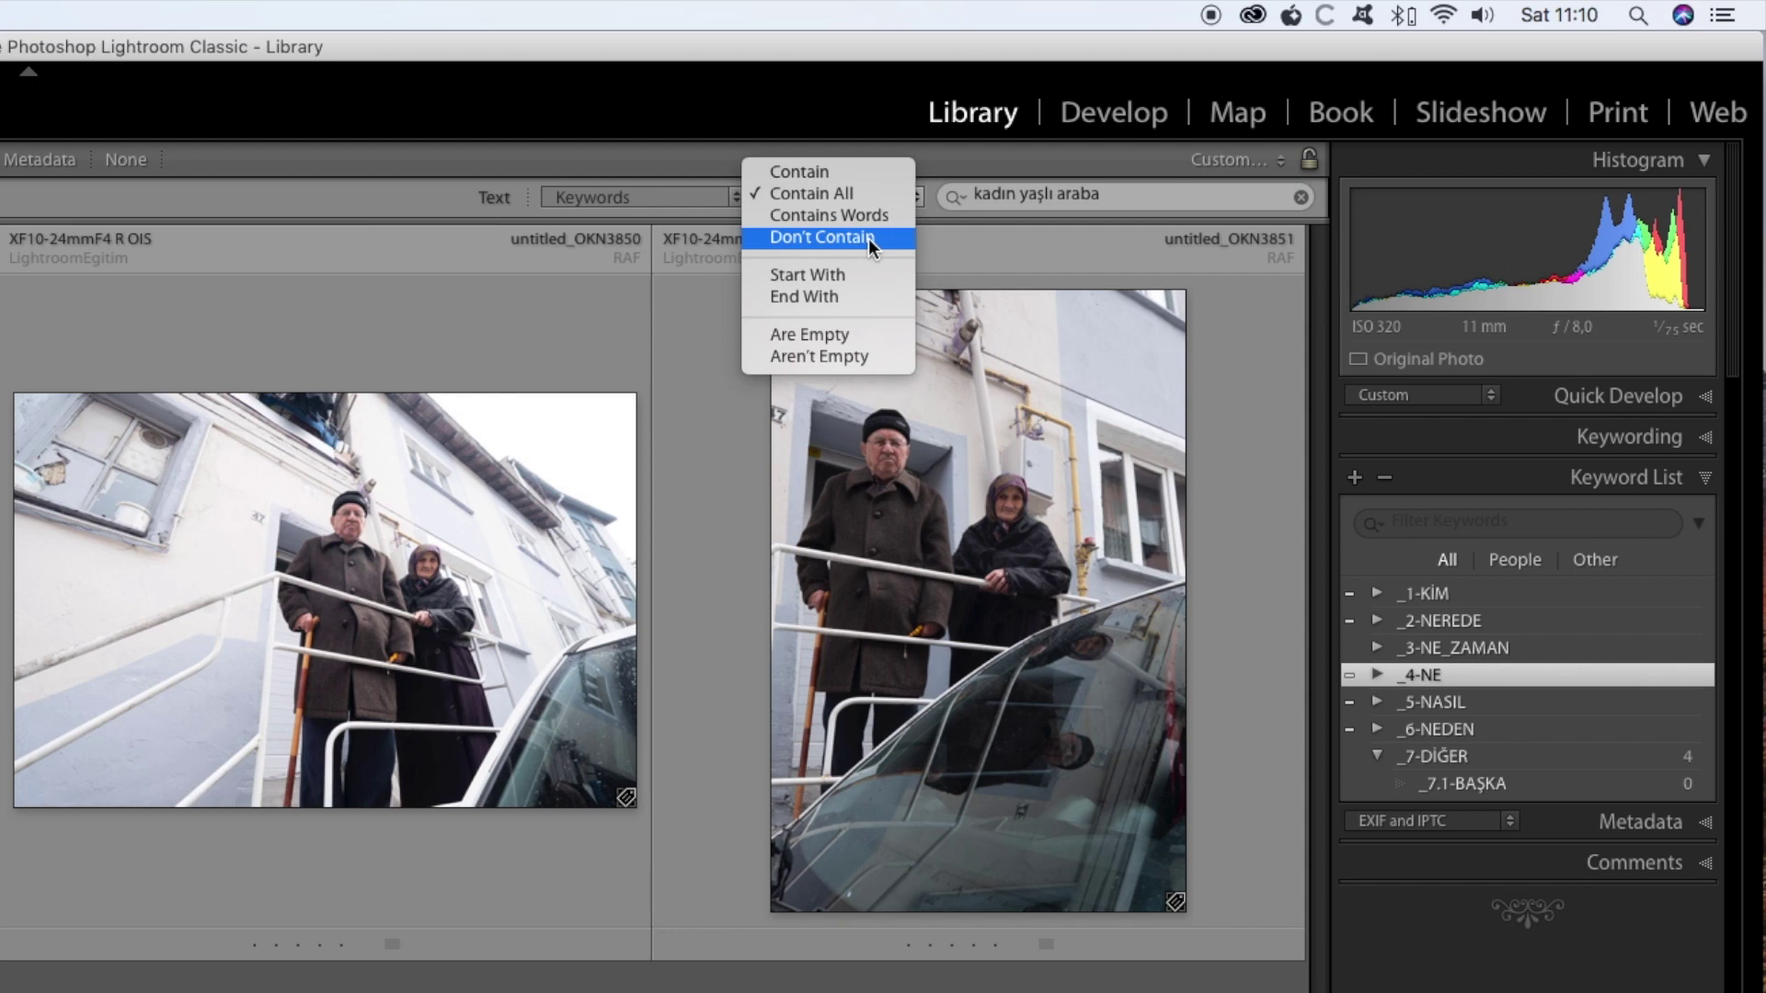
Switch the keyword rule to Don't Contain and browse the resulting grid
{"action": "left_click", "coordinate": [870, 235]}
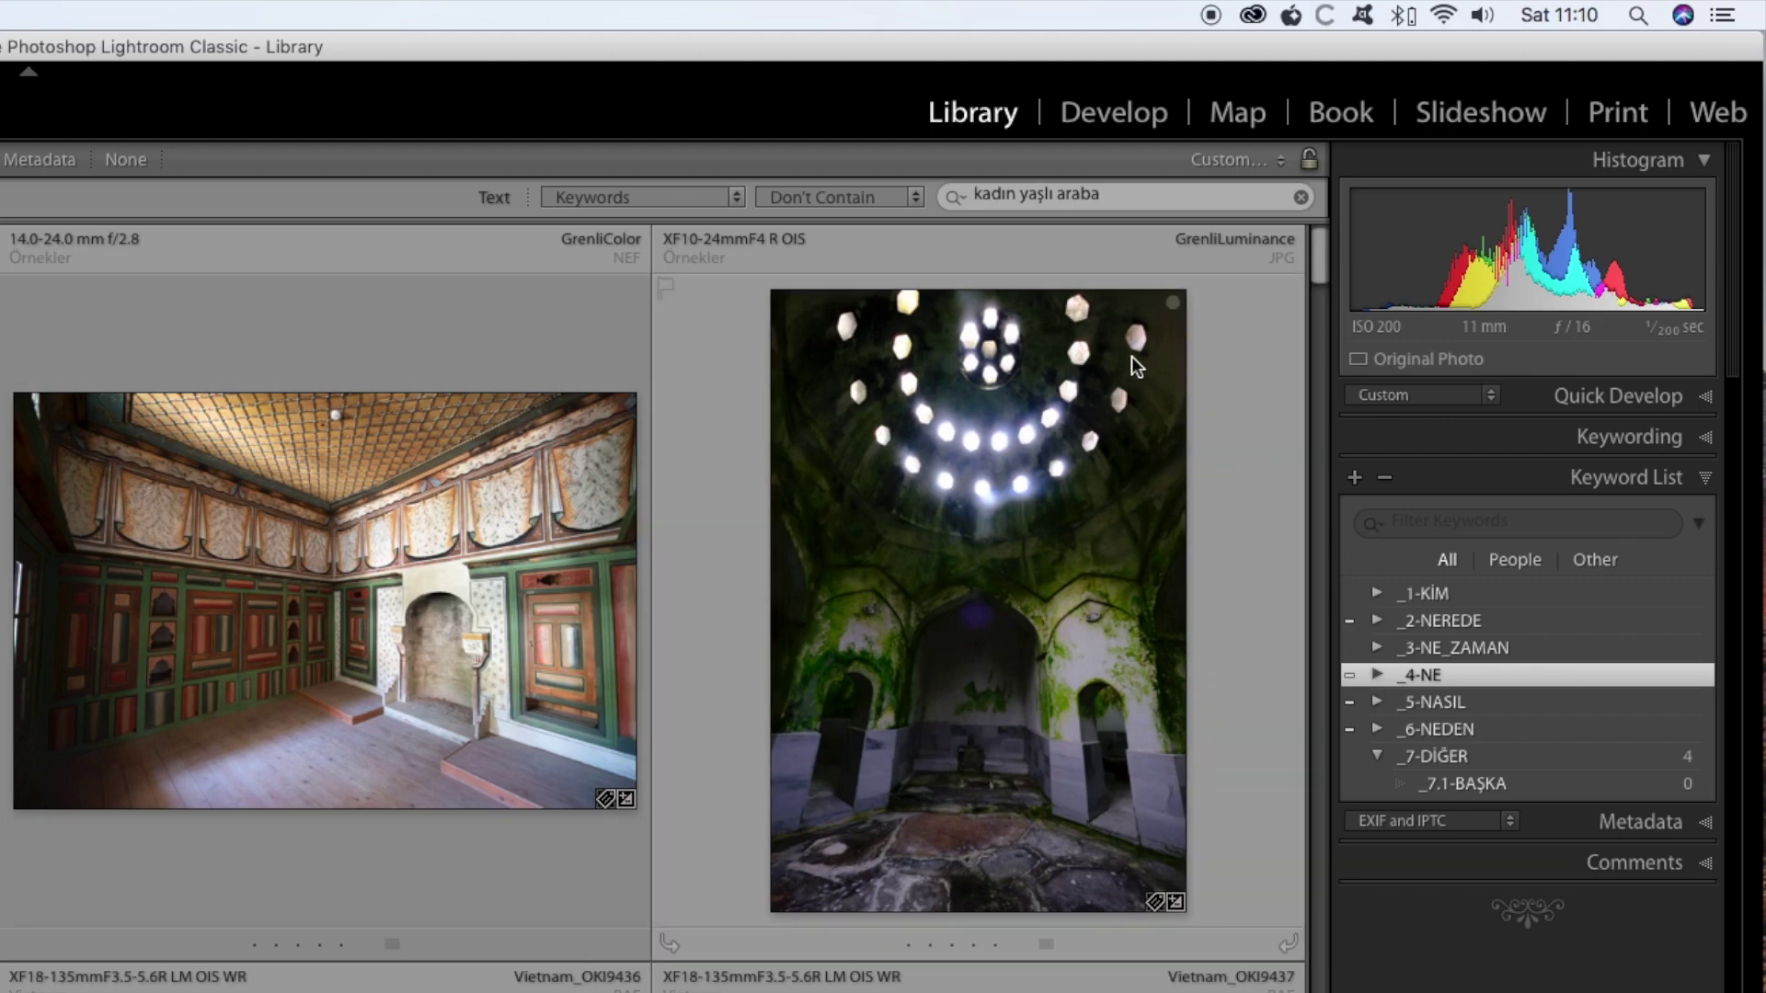
{"action": "left_click", "coordinate": [1122, 201]}
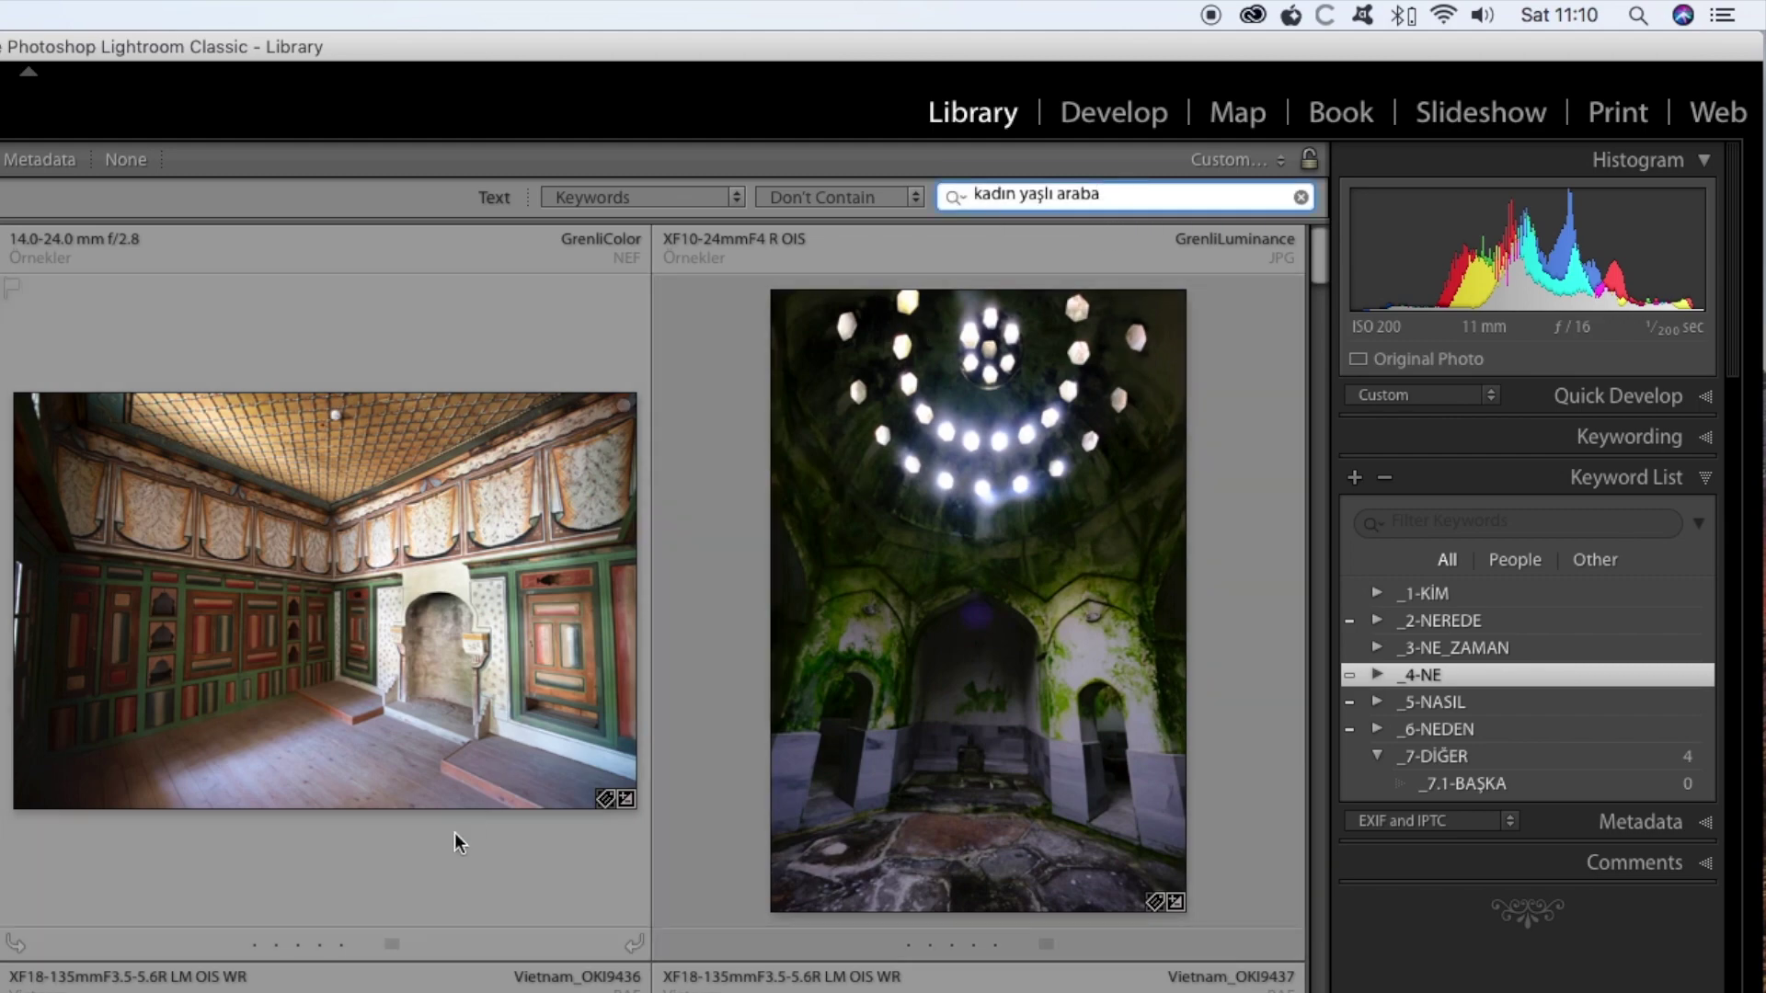
{"action": "scroll", "coordinate": [457, 830], "scroll_direction": "down", "scroll_amount": 10}
{"action": "scroll", "coordinate": [411, 909], "scroll_direction": "down", "scroll_amount": 5}
{"action": "scroll", "coordinate": [406, 922], "scroll_direction": "up", "scroll_amount": 10}
{"action": "scroll", "coordinate": [406, 922], "scroll_direction": "down", "scroll_amount": 3}
{"action": "scroll", "coordinate": [405, 922], "scroll_direction": "down", "scroll_amount": 3}
{"action": "scroll", "coordinate": [406, 922], "scroll_direction": "down", "scroll_amount": 2}
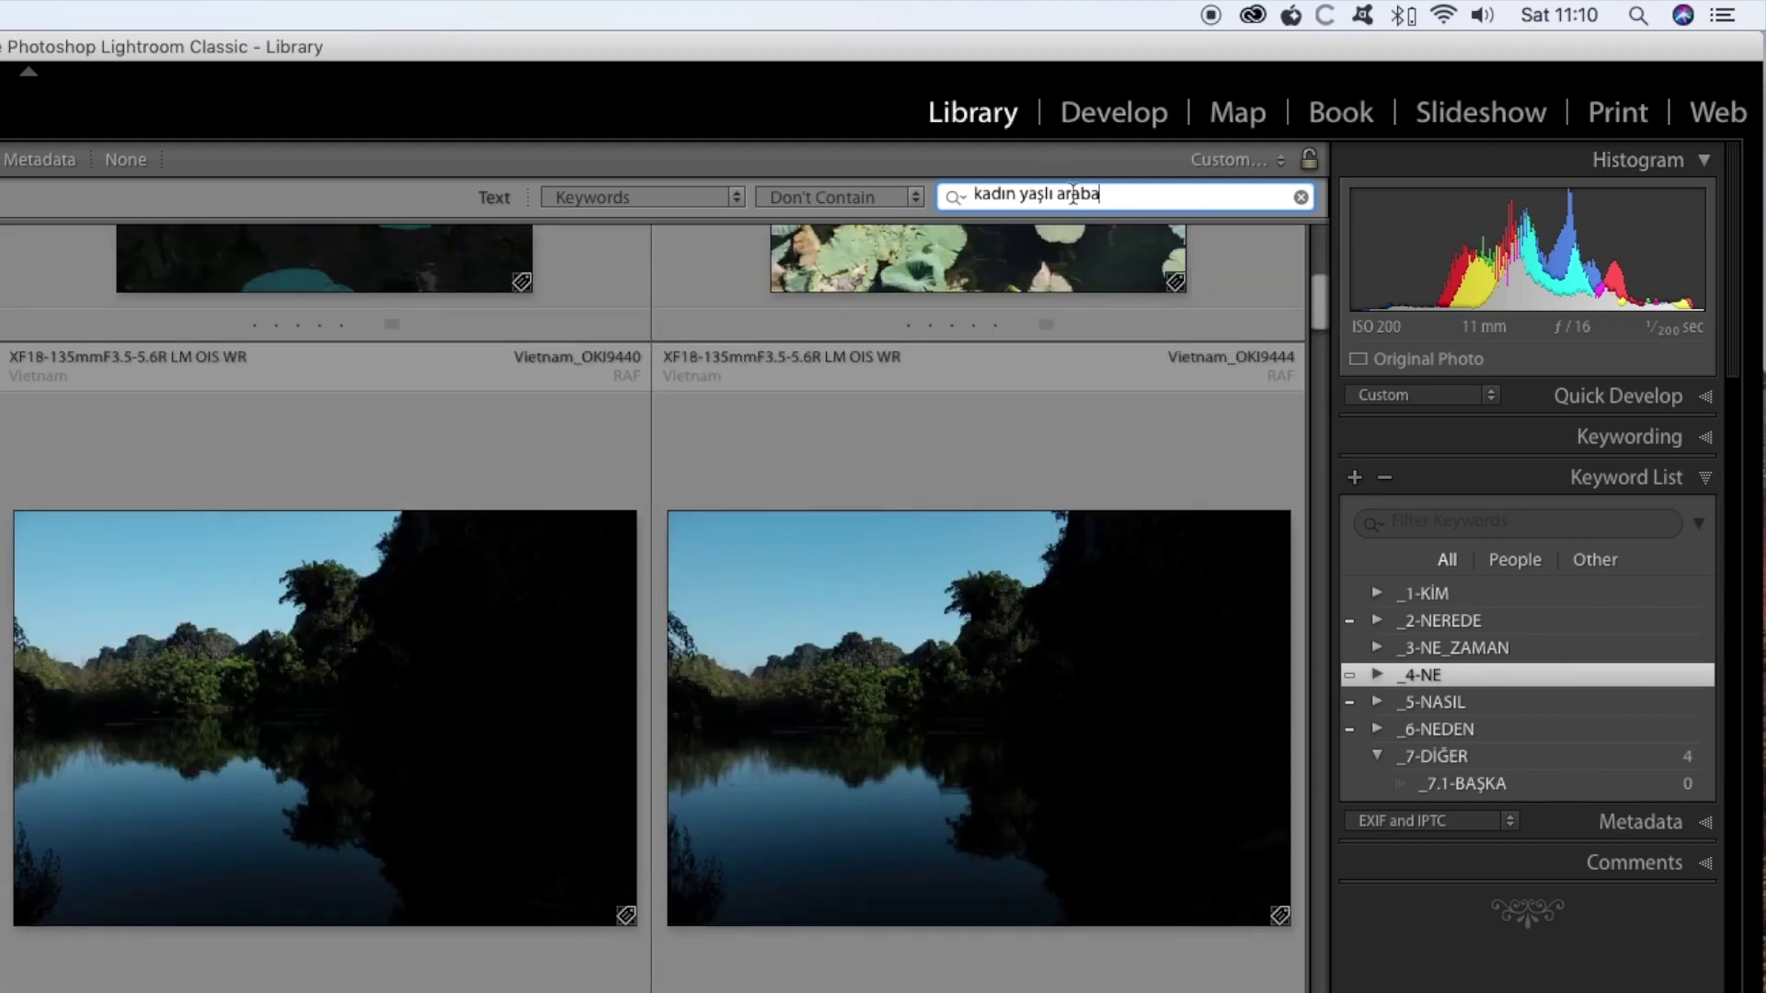
{"action": "scroll", "coordinate": [1012, 324], "scroll_direction": "up", "scroll_amount": 5}
{"action": "scroll", "coordinate": [1012, 323], "scroll_direction": "up", "scroll_amount": 1}
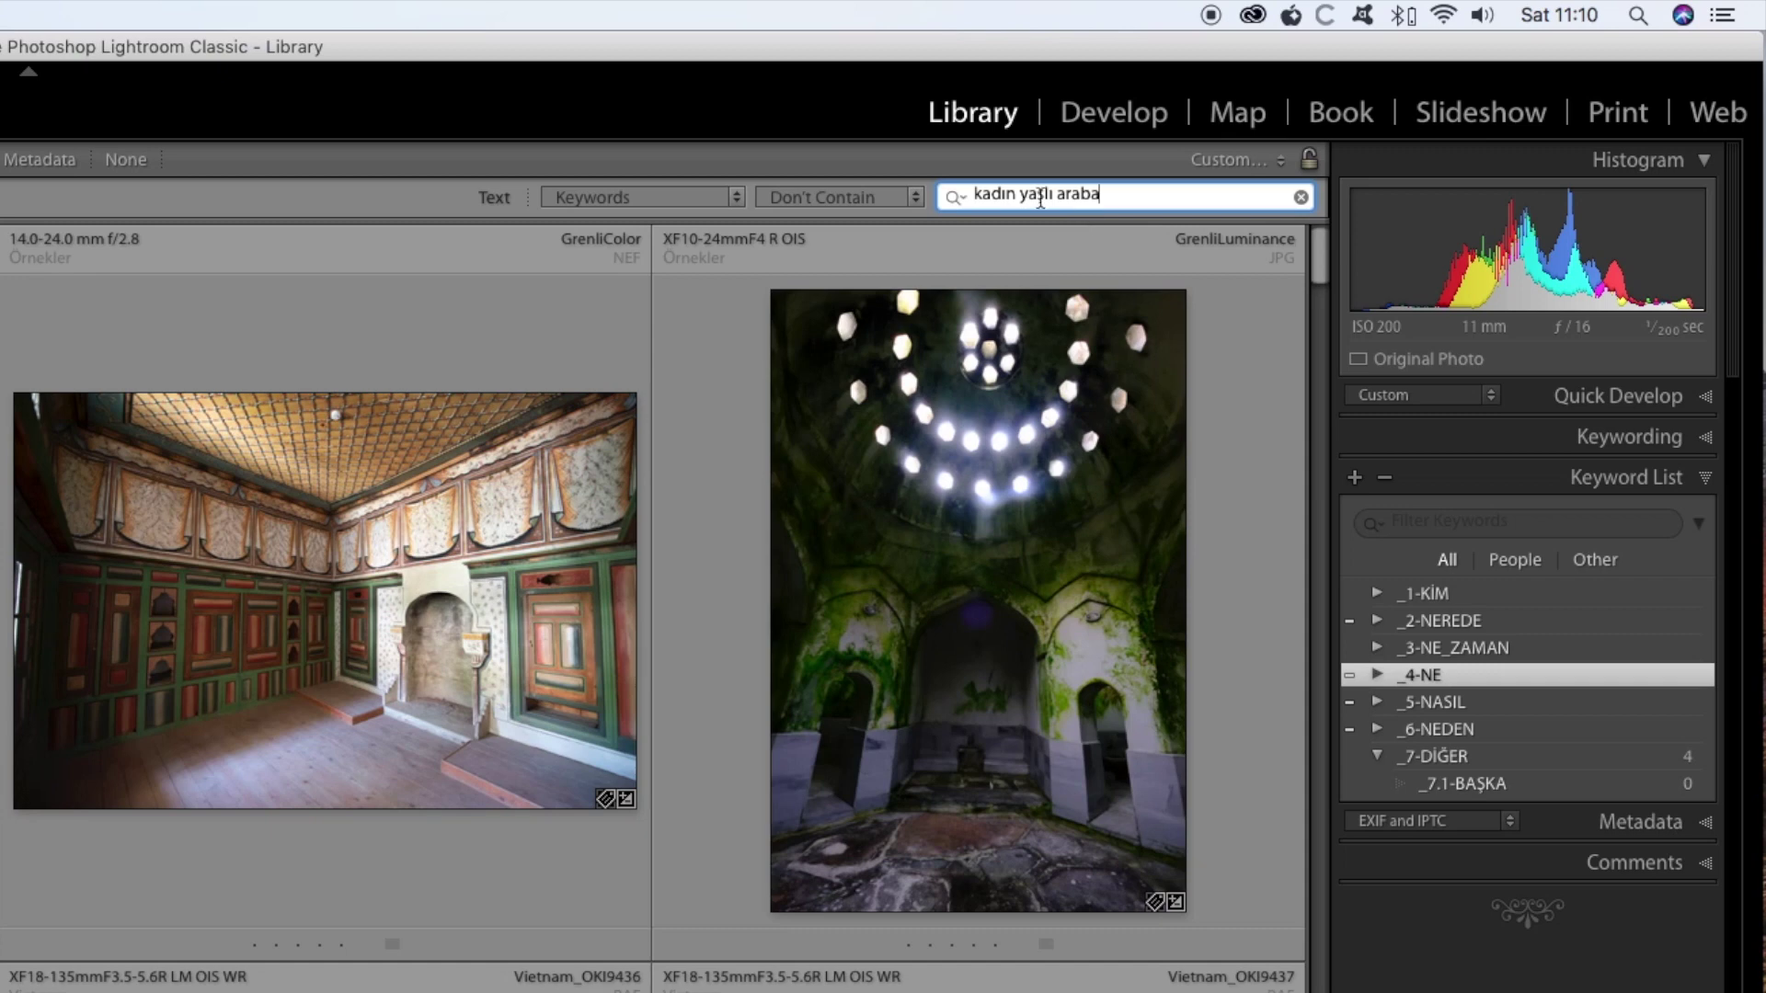
Select all the keyword search text and delete it
{"action": "key", "text": "shift+alt+Left"}
{"action": "key", "text": "super+a"}
{"action": "left_click", "coordinate": [1037, 193]}
{"action": "double_click", "coordinate": [1037, 193]}
{"action": "left_click", "coordinate": [1119, 193]}
{"action": "key", "text": "super+a"}
{"action": "key", "text": "BackSpace"}
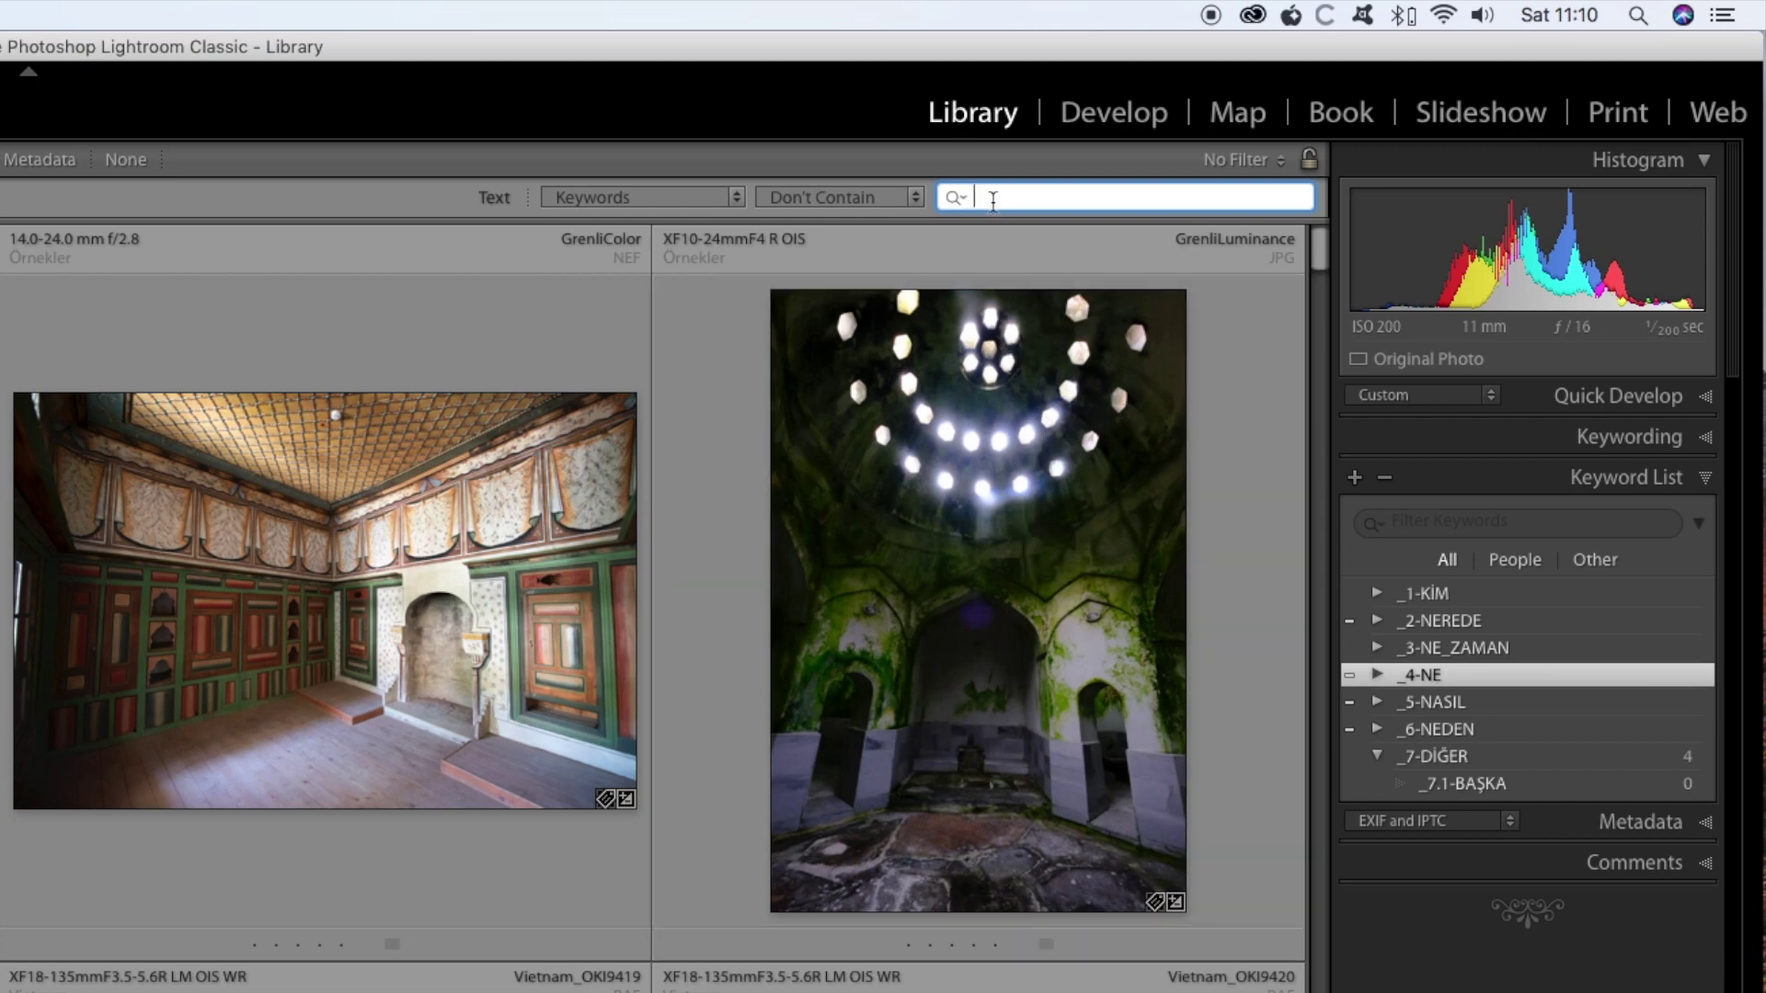
Search keywords for 'hamam' with Start With, then replace the term with 'kuş'
{"action": "type", "text": "hamam"}
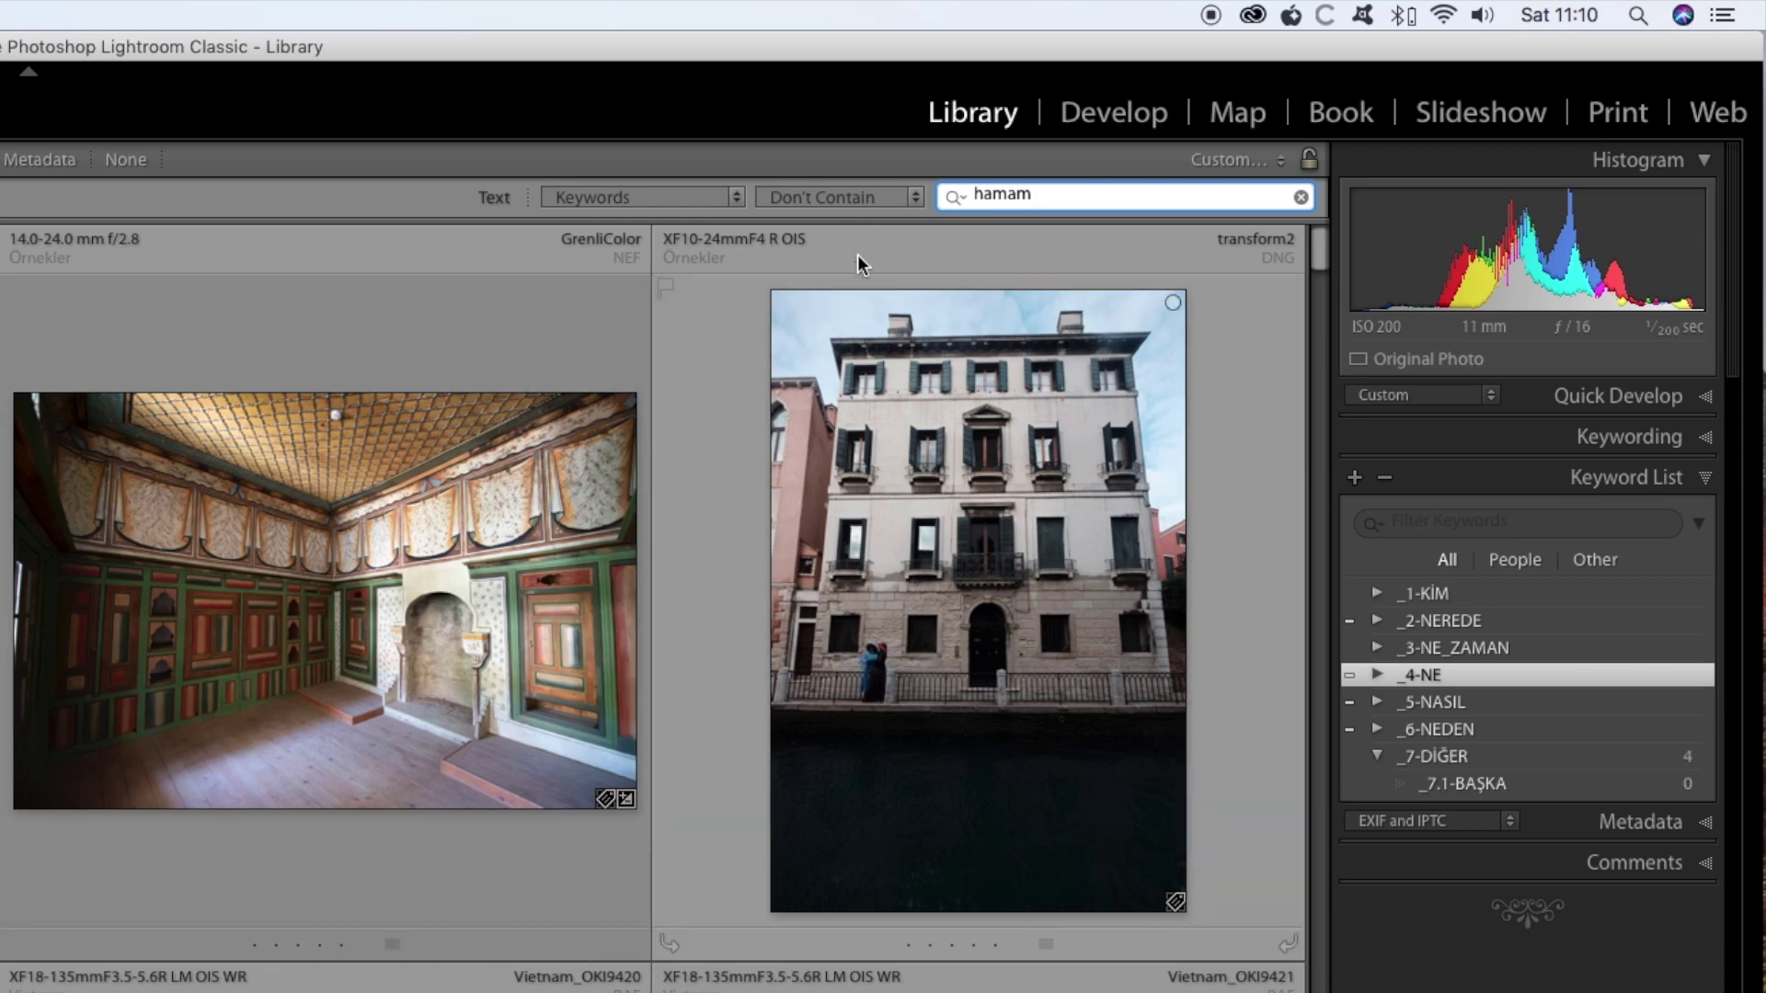
{"action": "left_click", "coordinate": [916, 201]}
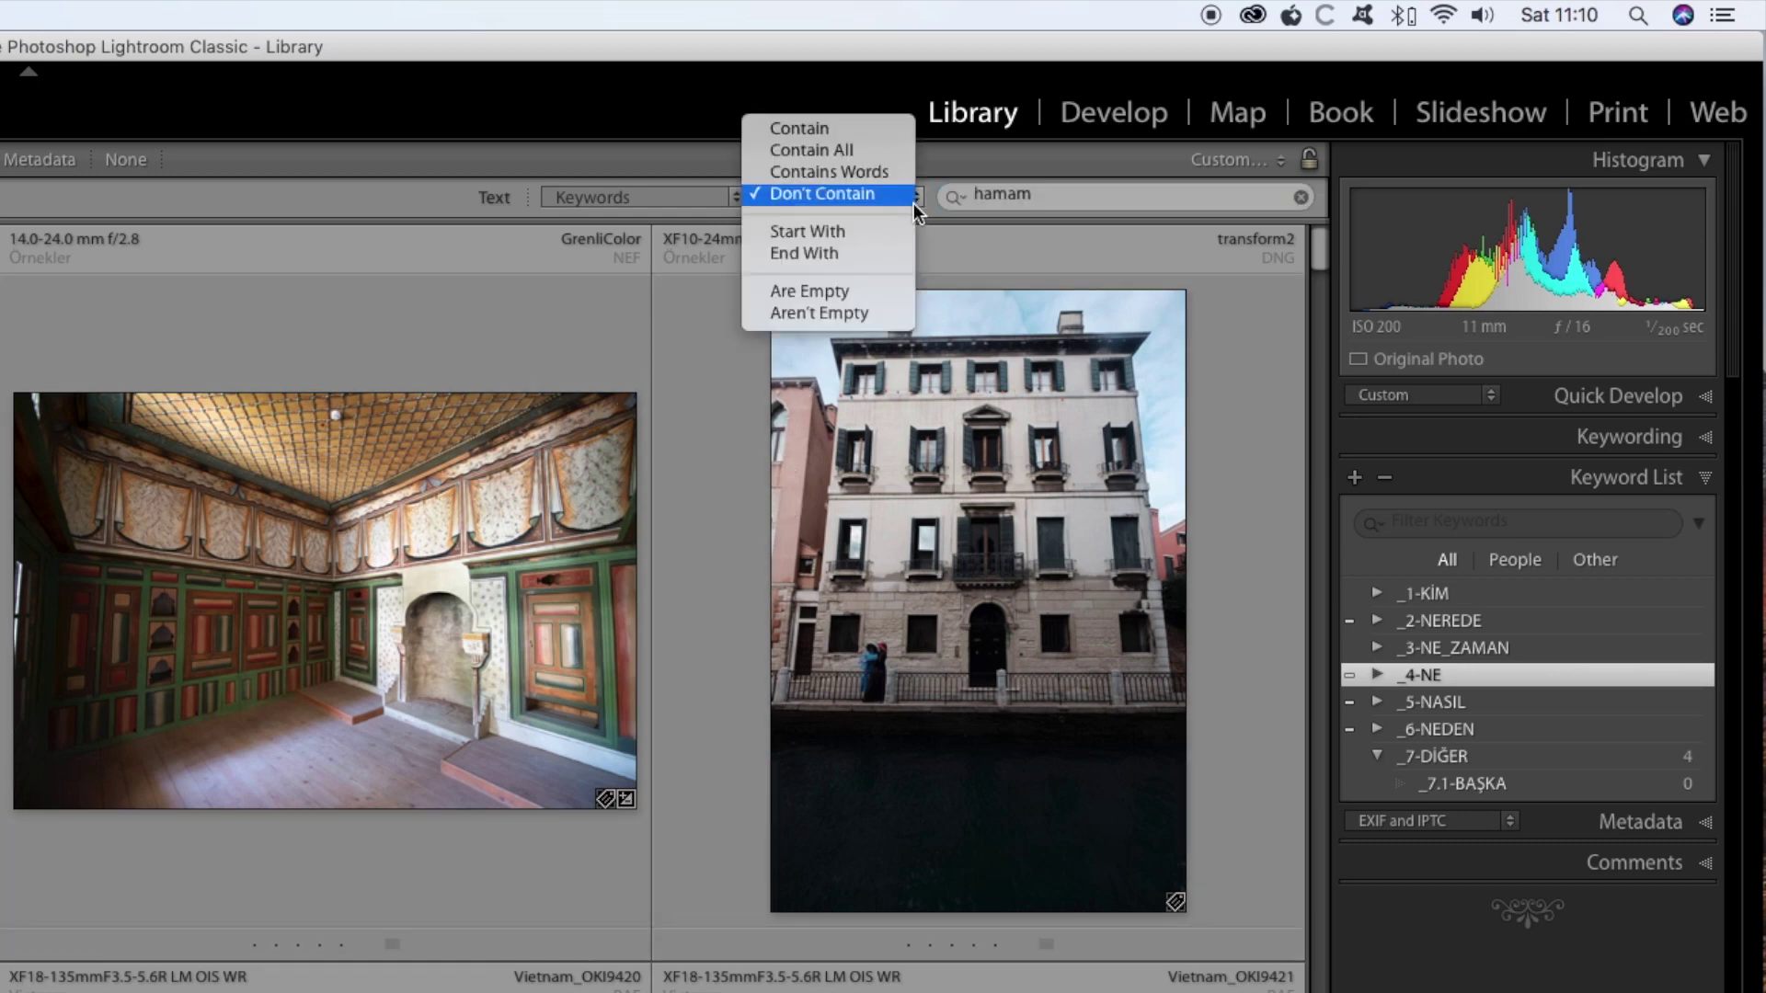
{"action": "left_click", "coordinate": [868, 233]}
{"action": "left_click", "coordinate": [1053, 188]}
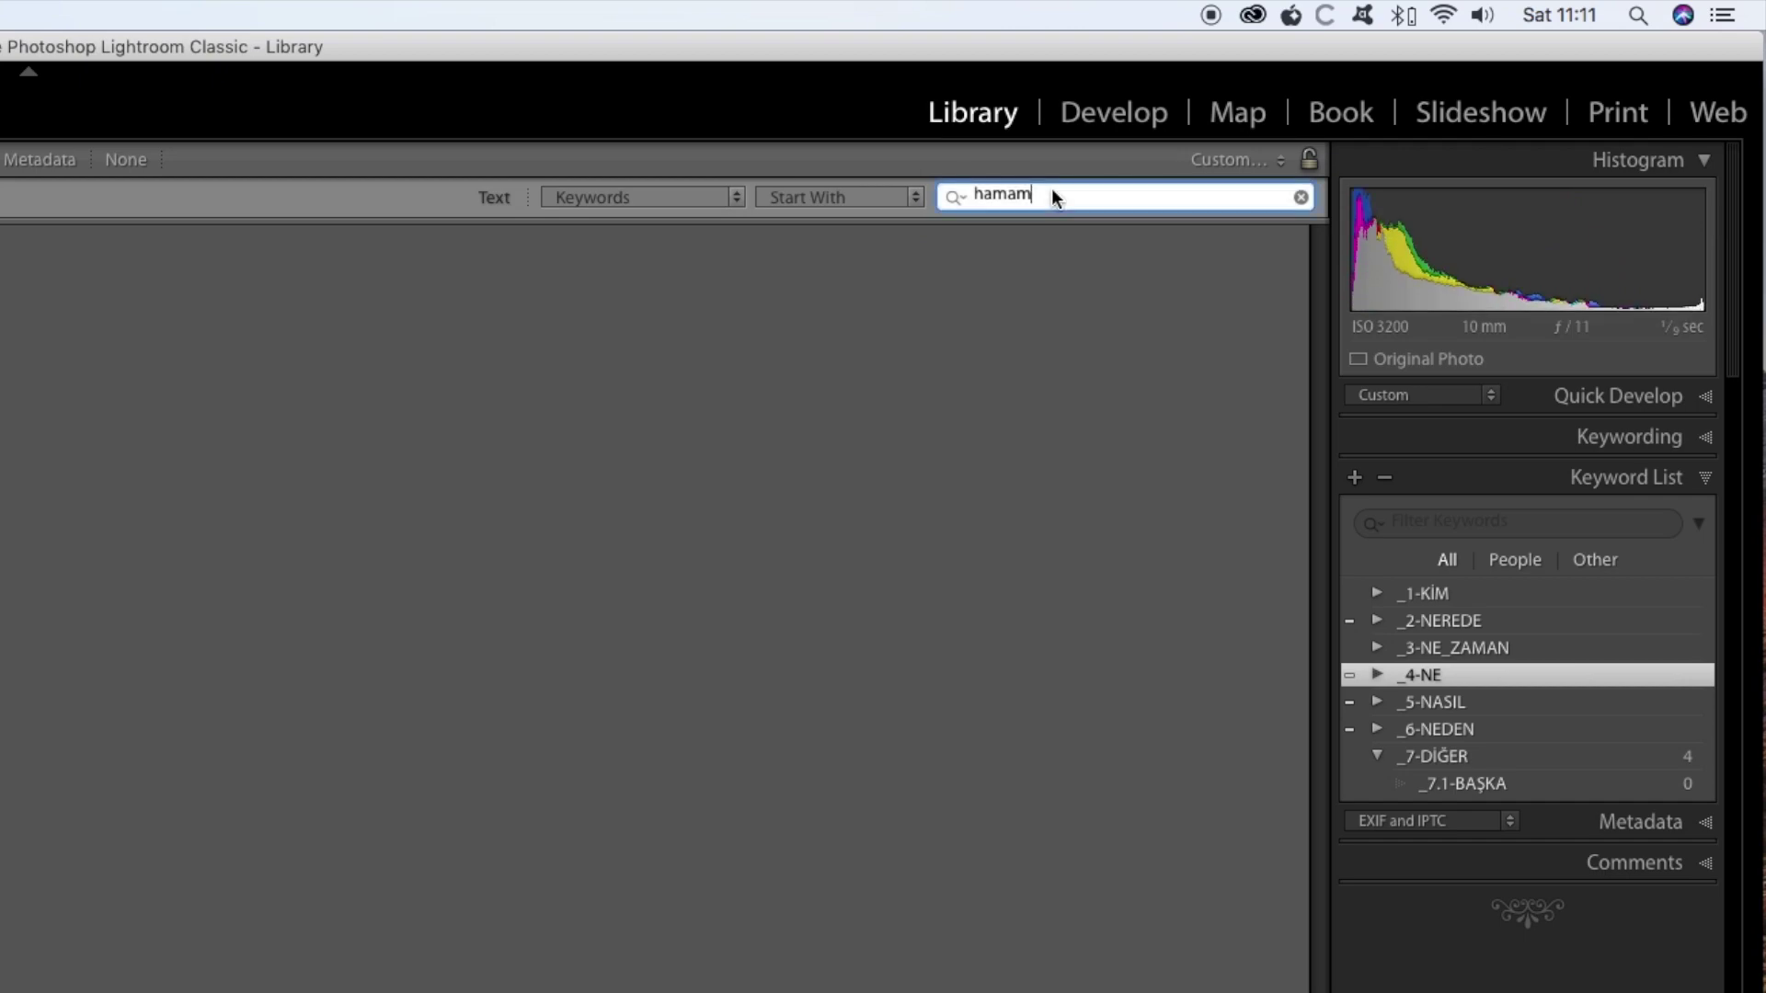
{"action": "key", "text": "BackSpace"}
{"action": "type", "text": "kuş"}
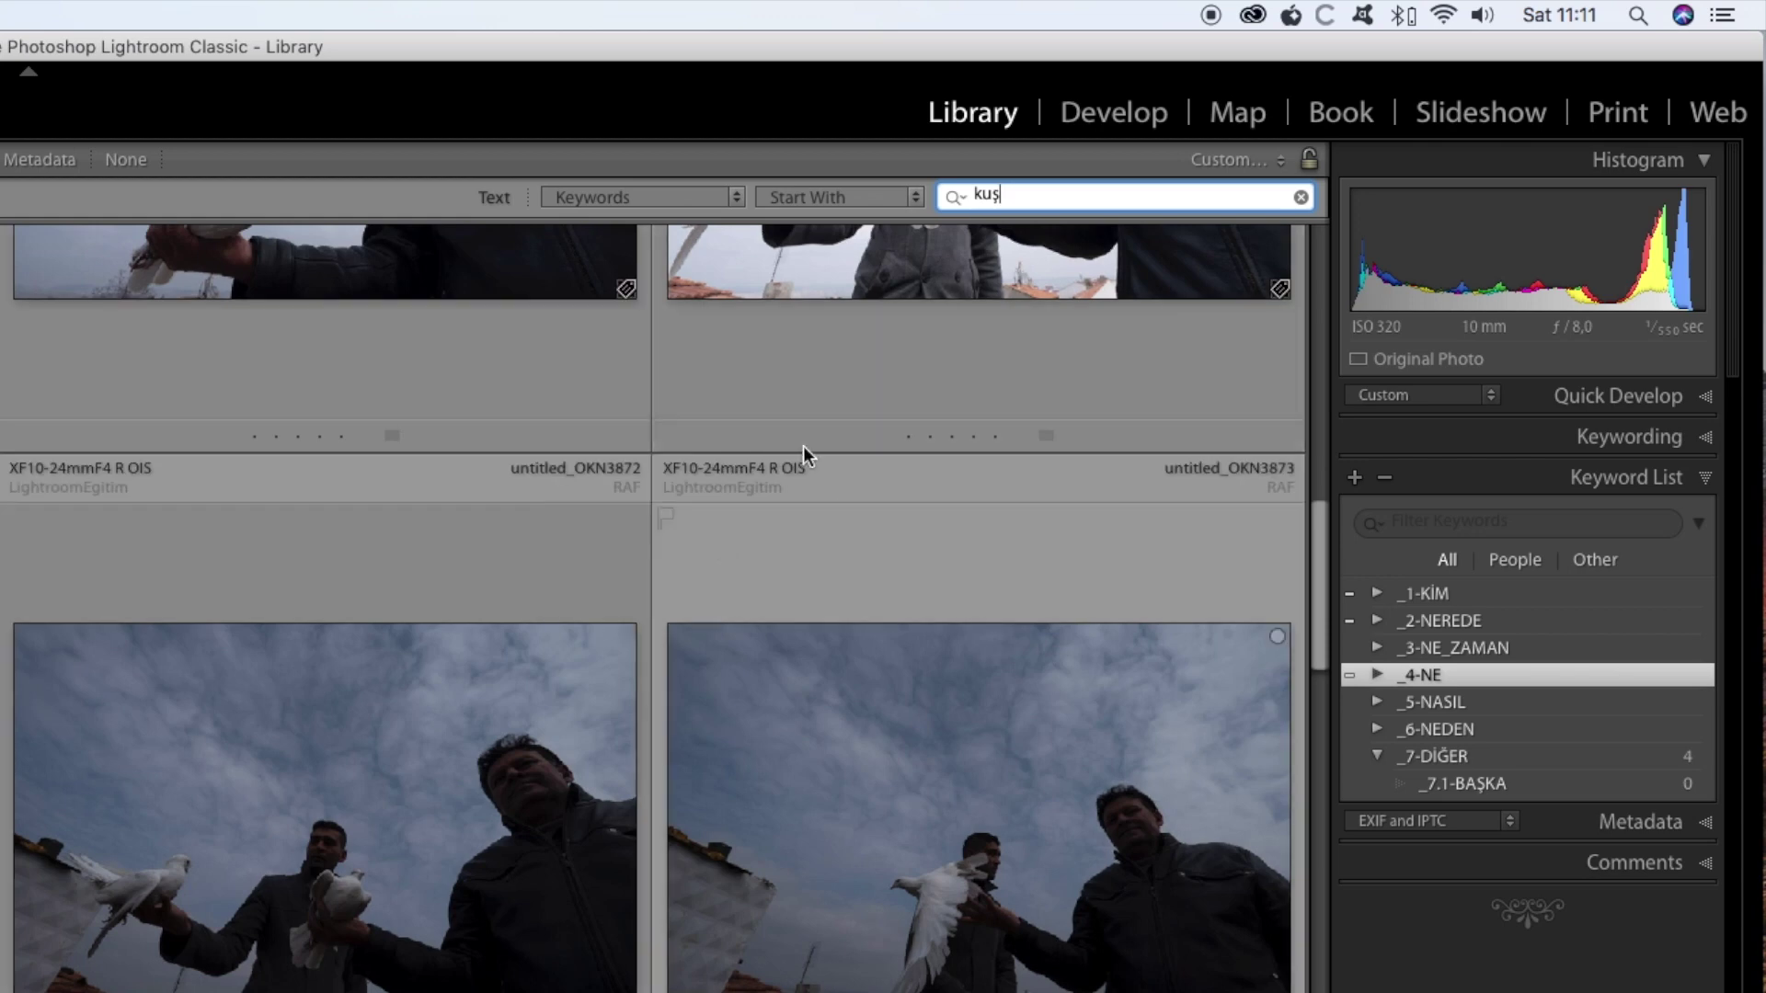
Switch the rule to End With and search for 'ba'
{"action": "left_click", "coordinate": [917, 196]}
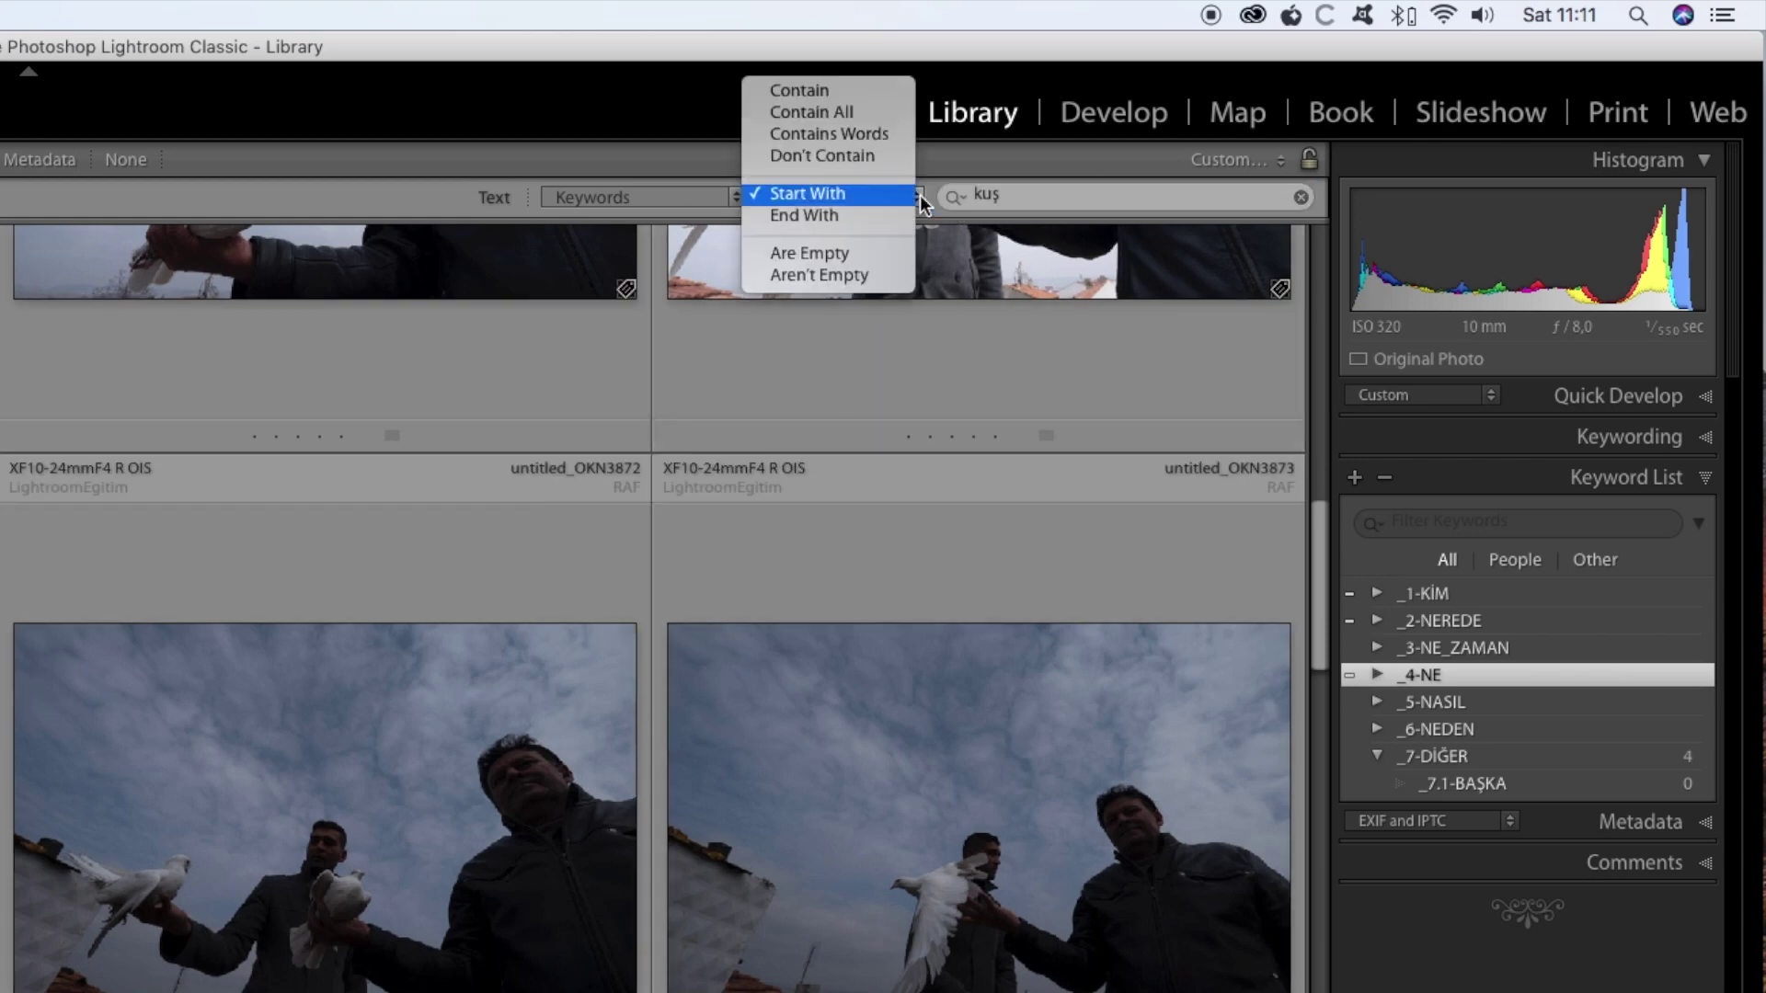
{"action": "left_click", "coordinate": [869, 214]}
{"action": "left_click_drag", "start_coordinate": [1005, 196], "coordinate": [941, 196]}
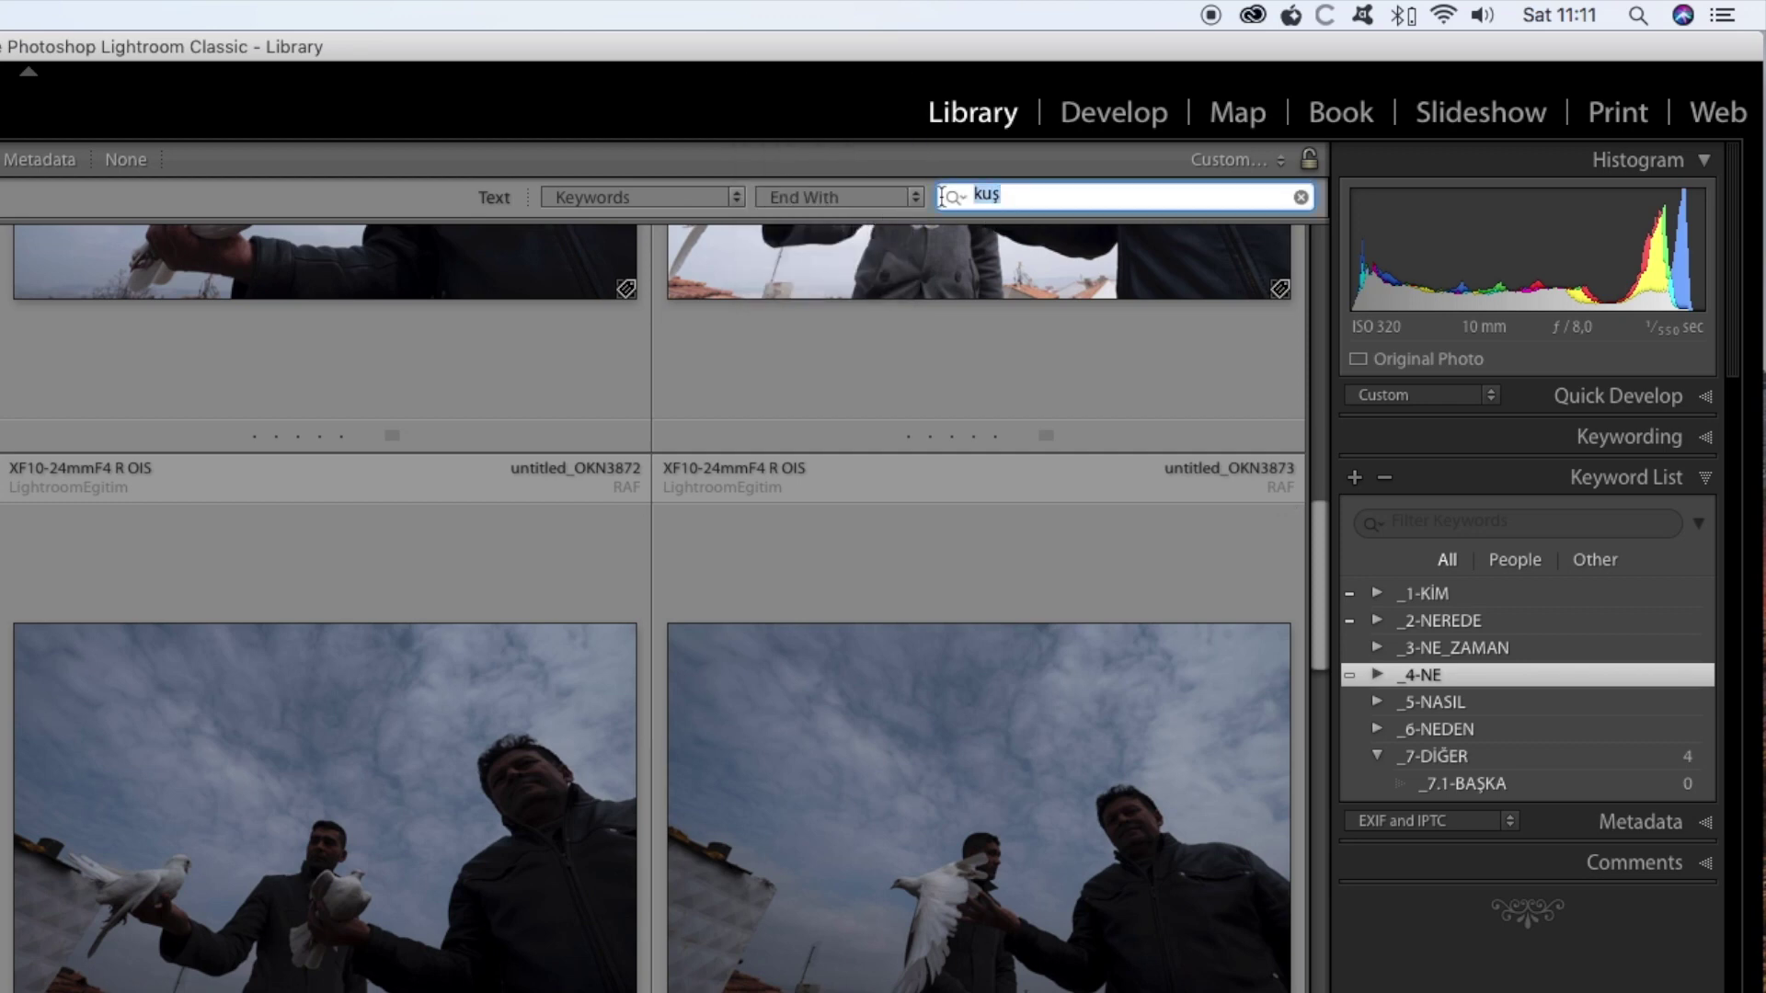
{"action": "type", "text": "ba"}
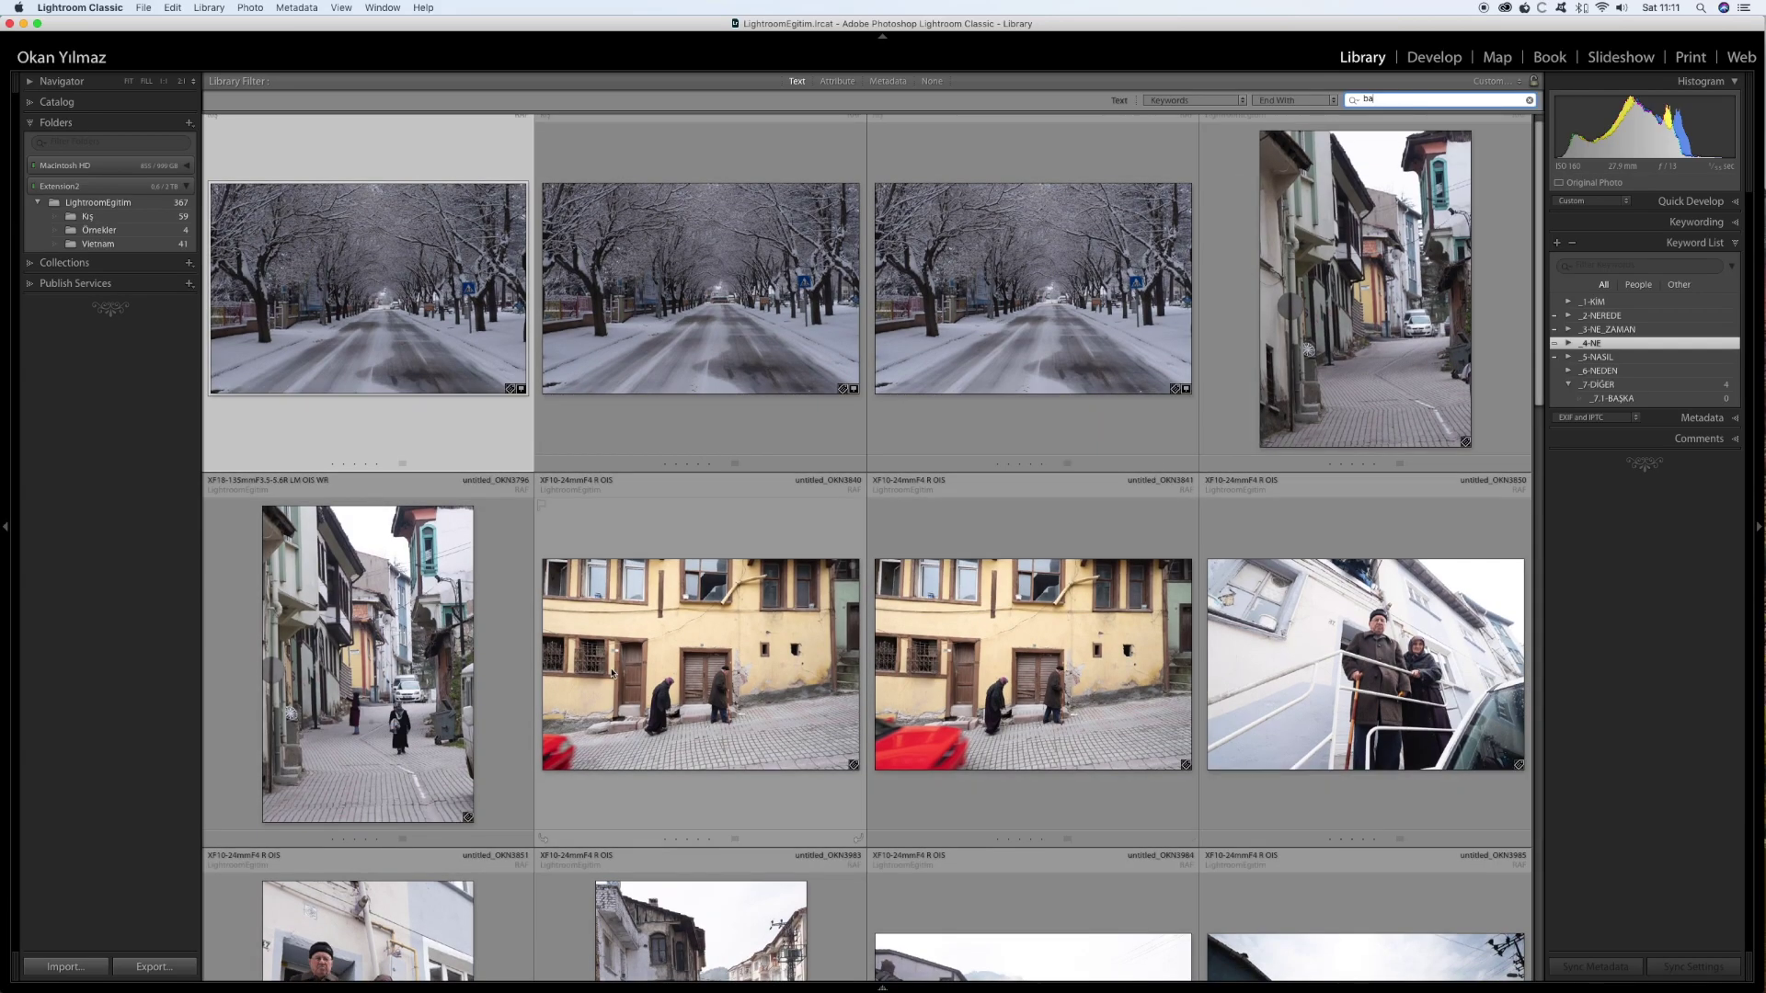
Clear the 'ba' search text from the keyword search box
{"action": "scroll", "coordinate": [559, 743], "scroll_direction": "down", "scroll_amount": 3}
{"action": "scroll", "coordinate": [634, 743], "scroll_direction": "down", "scroll_amount": 2}
{"action": "scroll", "coordinate": [763, 725], "scroll_direction": "up", "scroll_amount": 5}
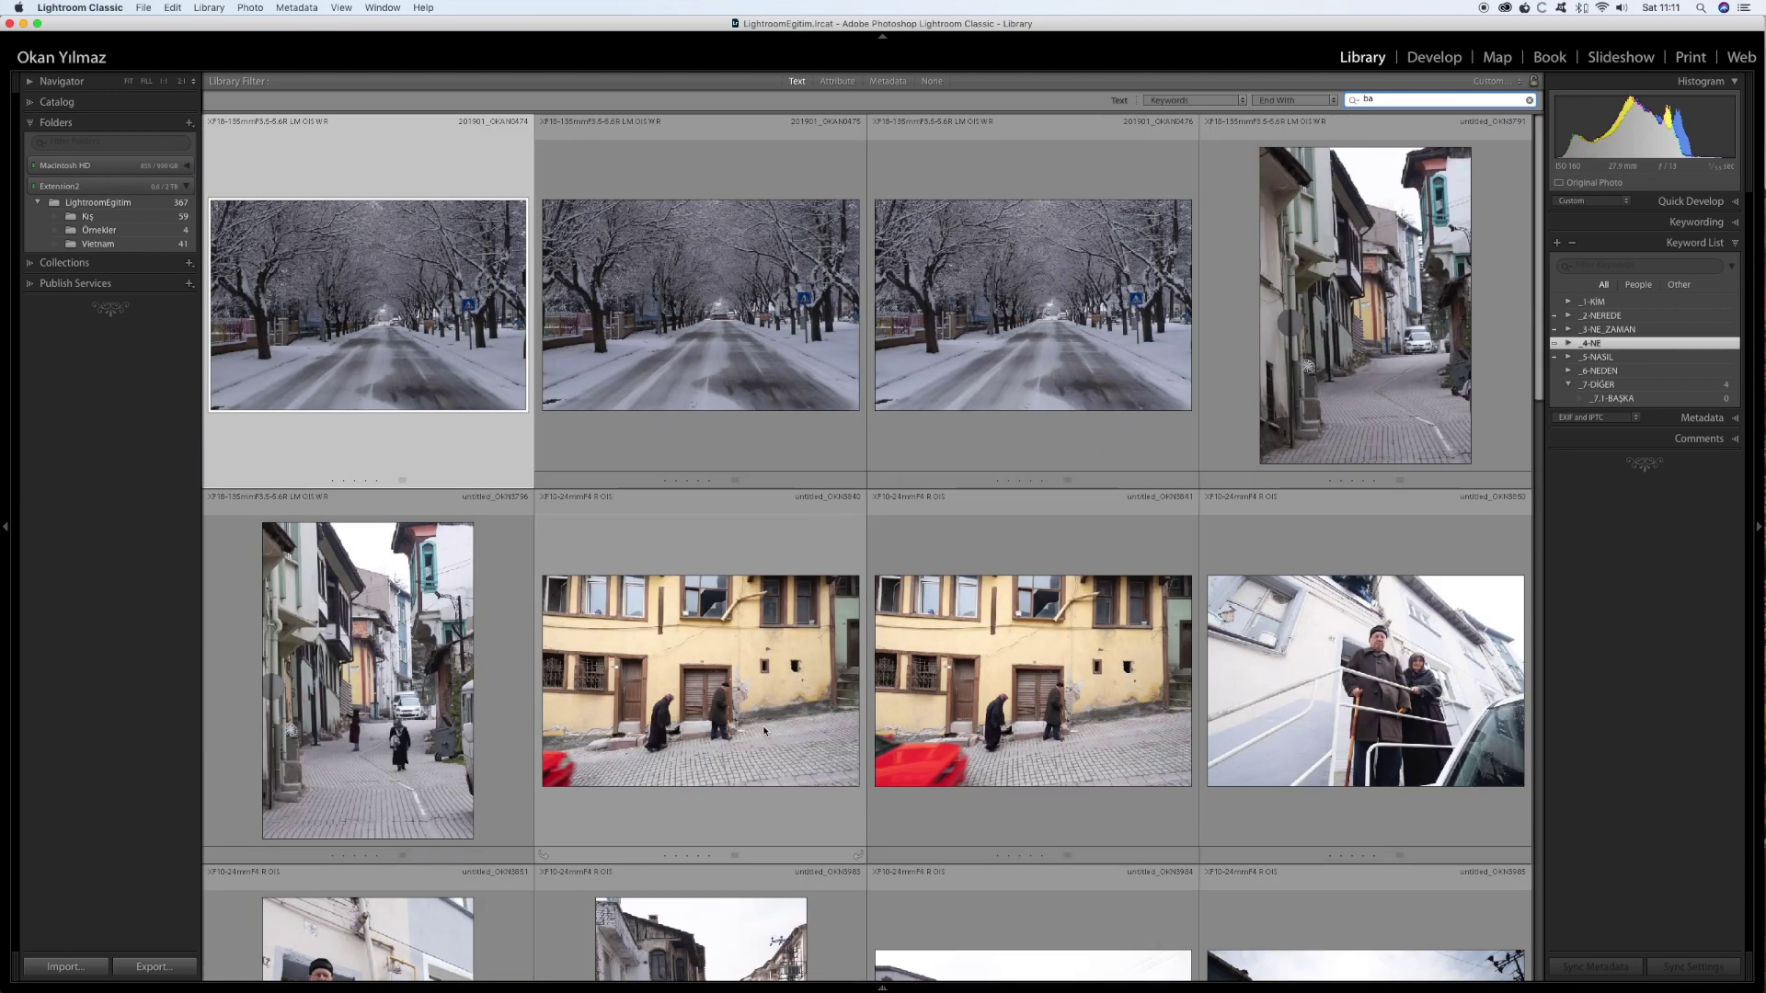
{"action": "double_click", "coordinate": [1359, 97]}
{"action": "key", "text": "BackSpace"}
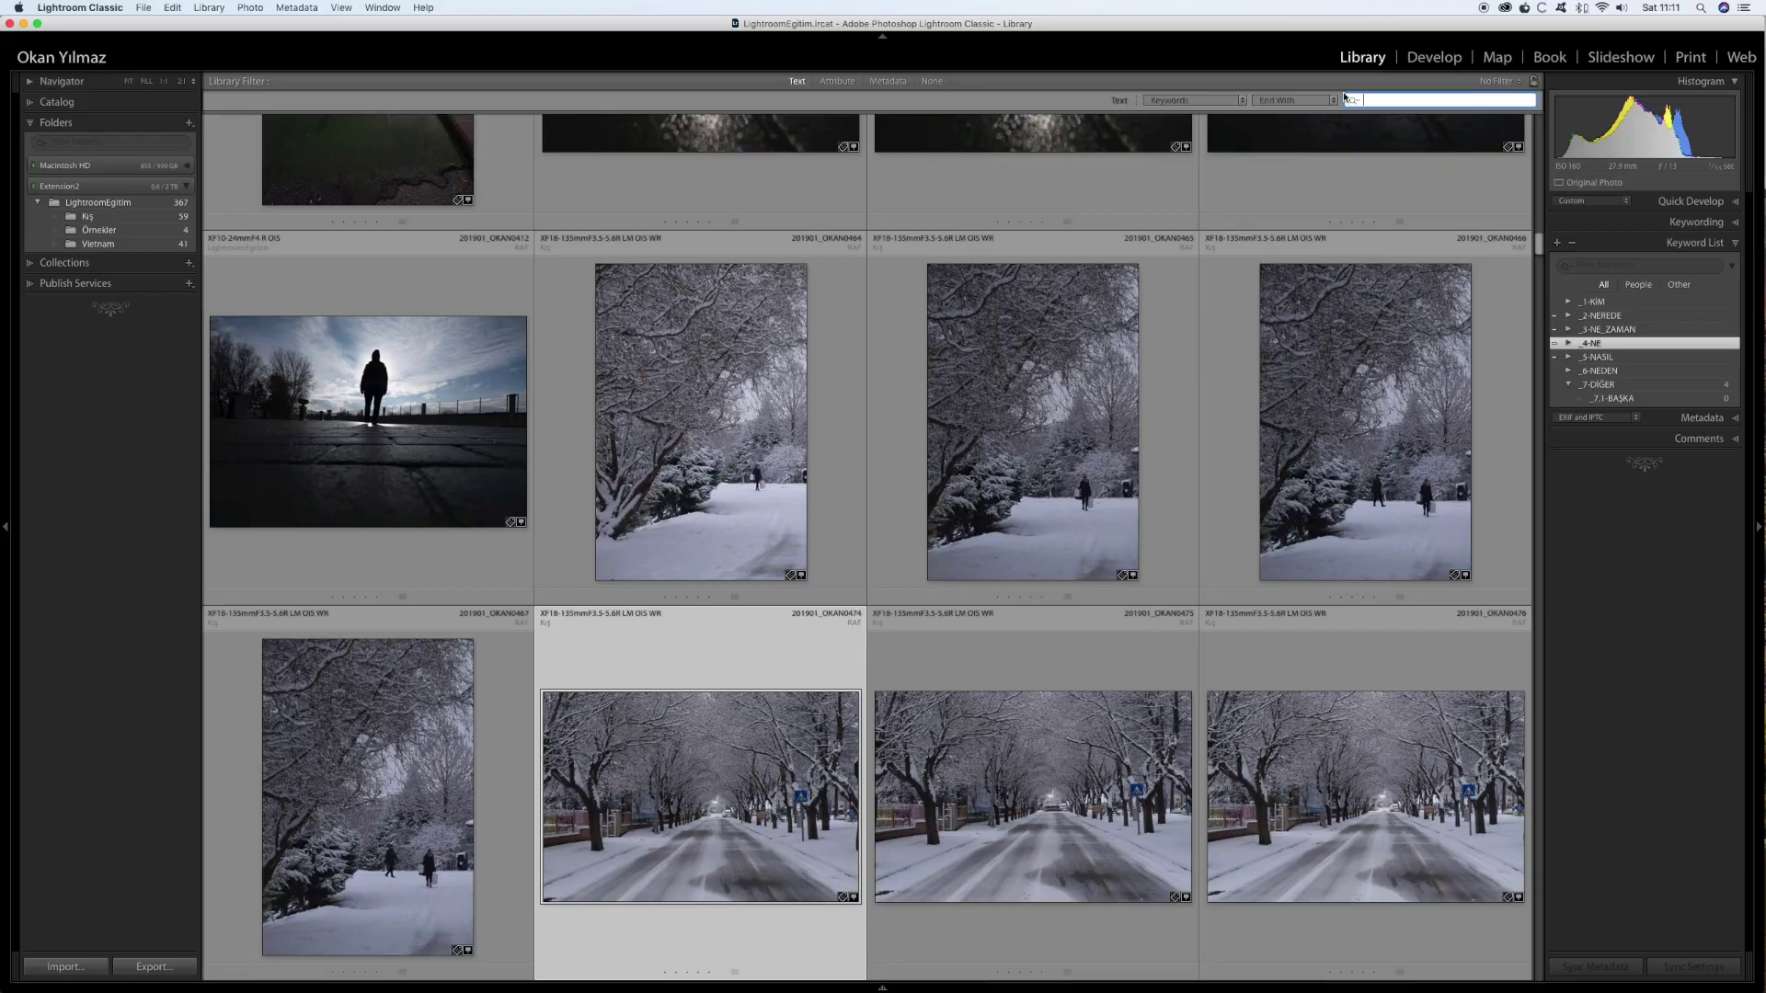
{"action": "left_click", "coordinate": [1332, 100]}
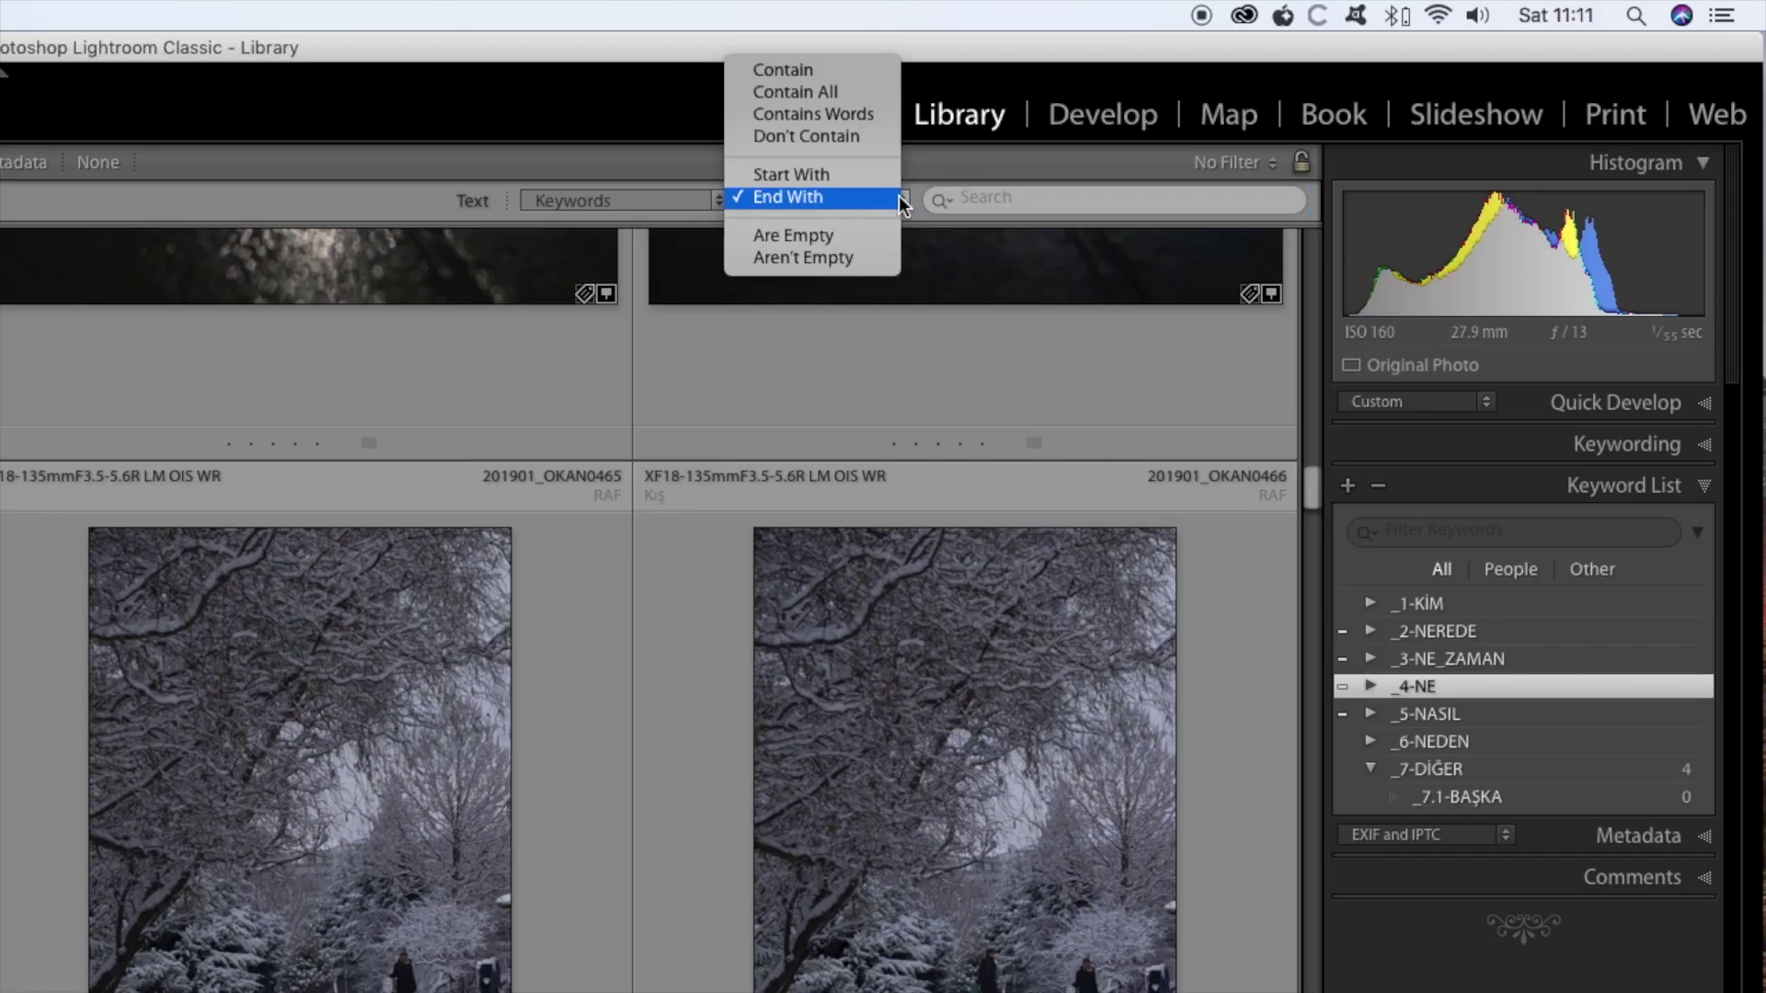
Filter to empty keywords, remove the missing photo from the catalog, then switch to Aren't Empty
{"action": "left_click", "coordinate": [848, 239]}
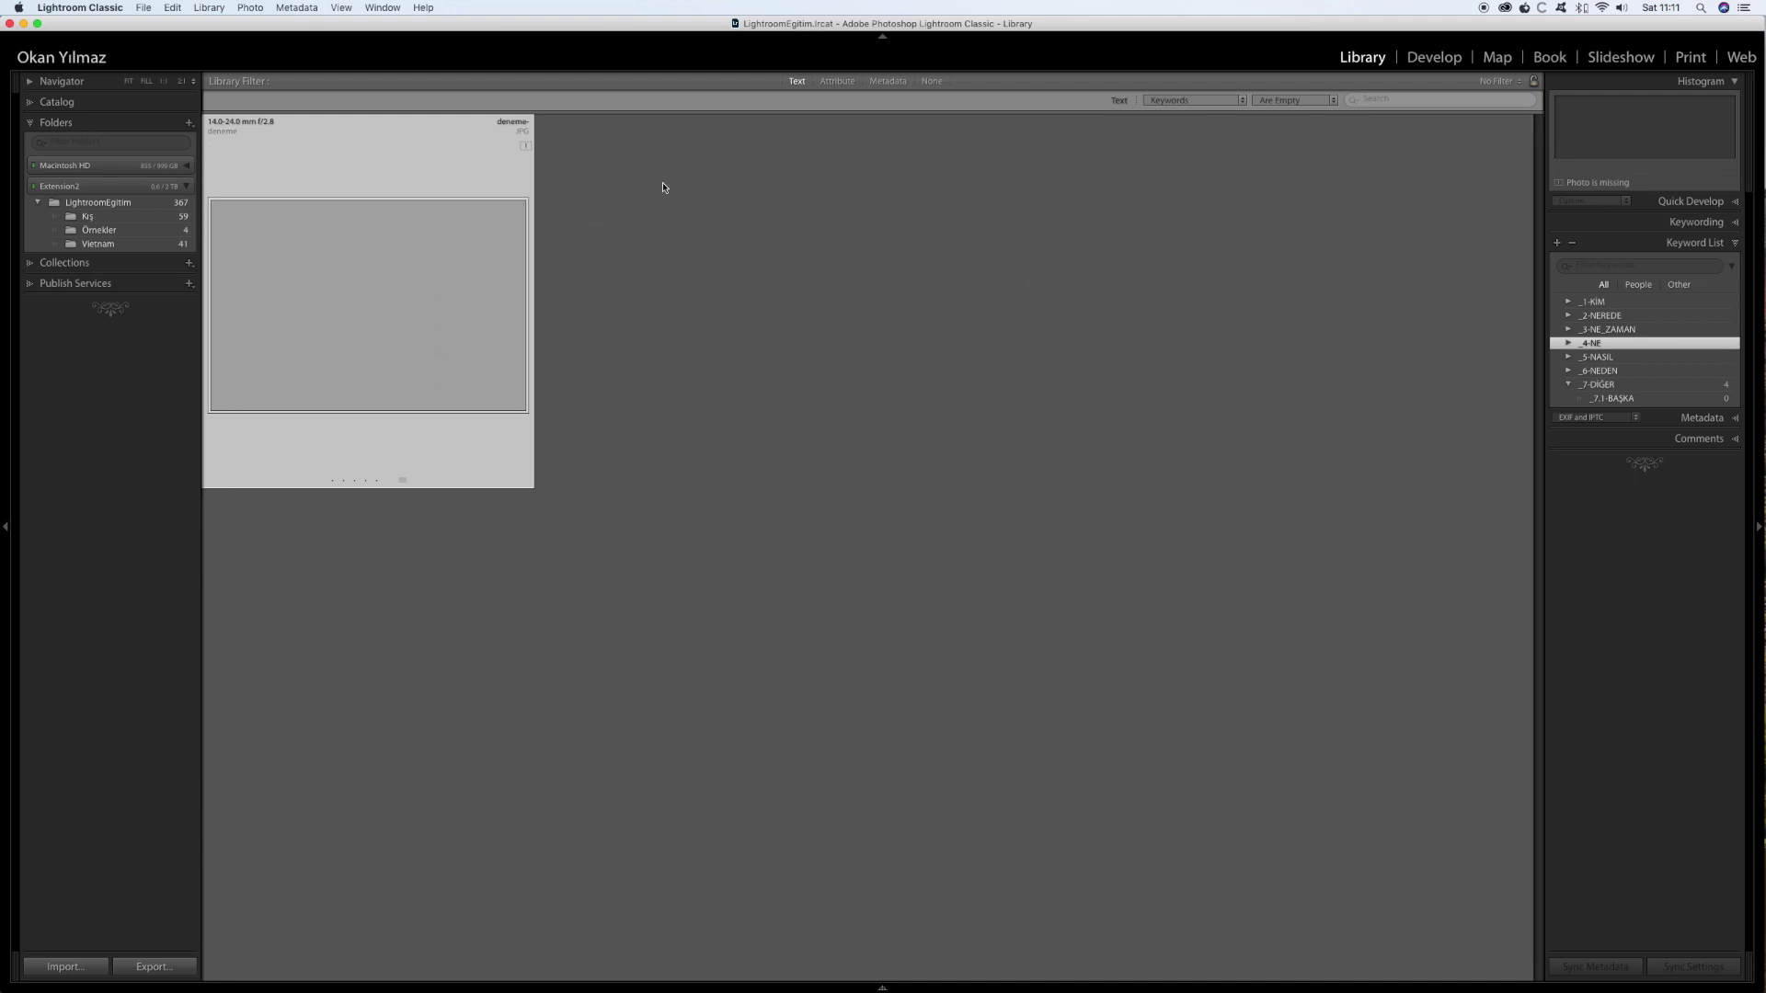
{"action": "left_click", "coordinate": [525, 146]}
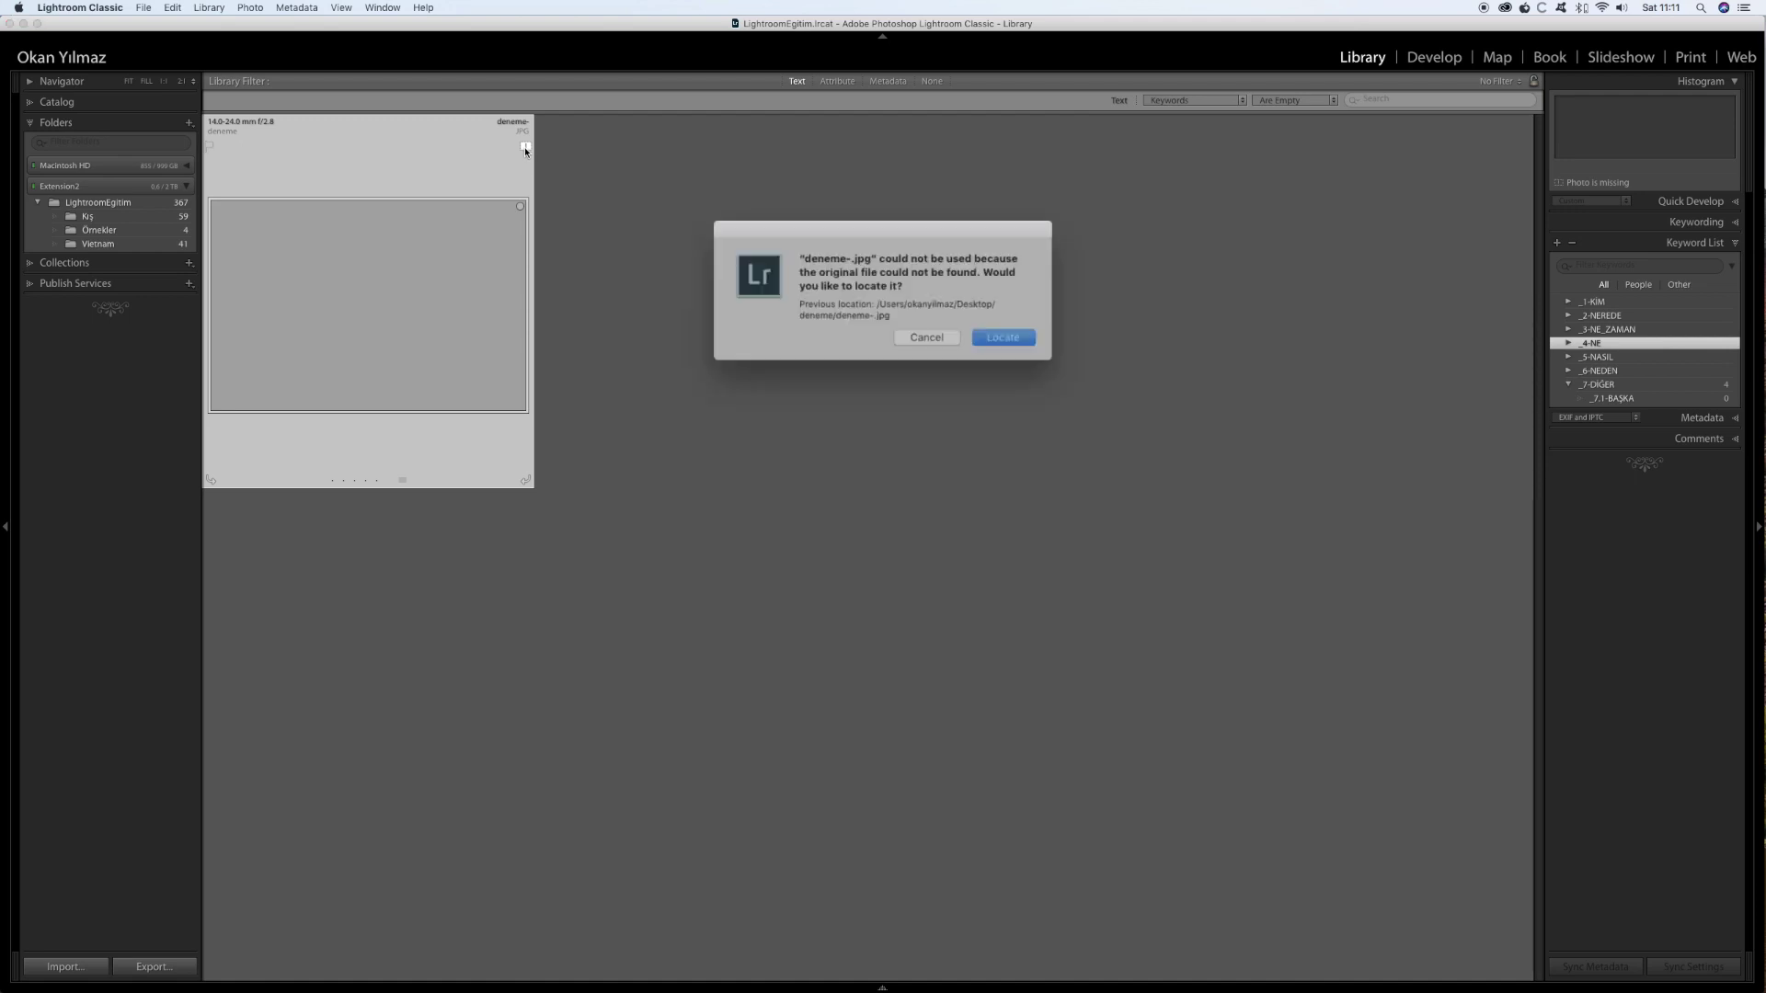
{"action": "left_click", "coordinate": [920, 331]}
{"action": "right_click", "coordinate": [416, 268]}
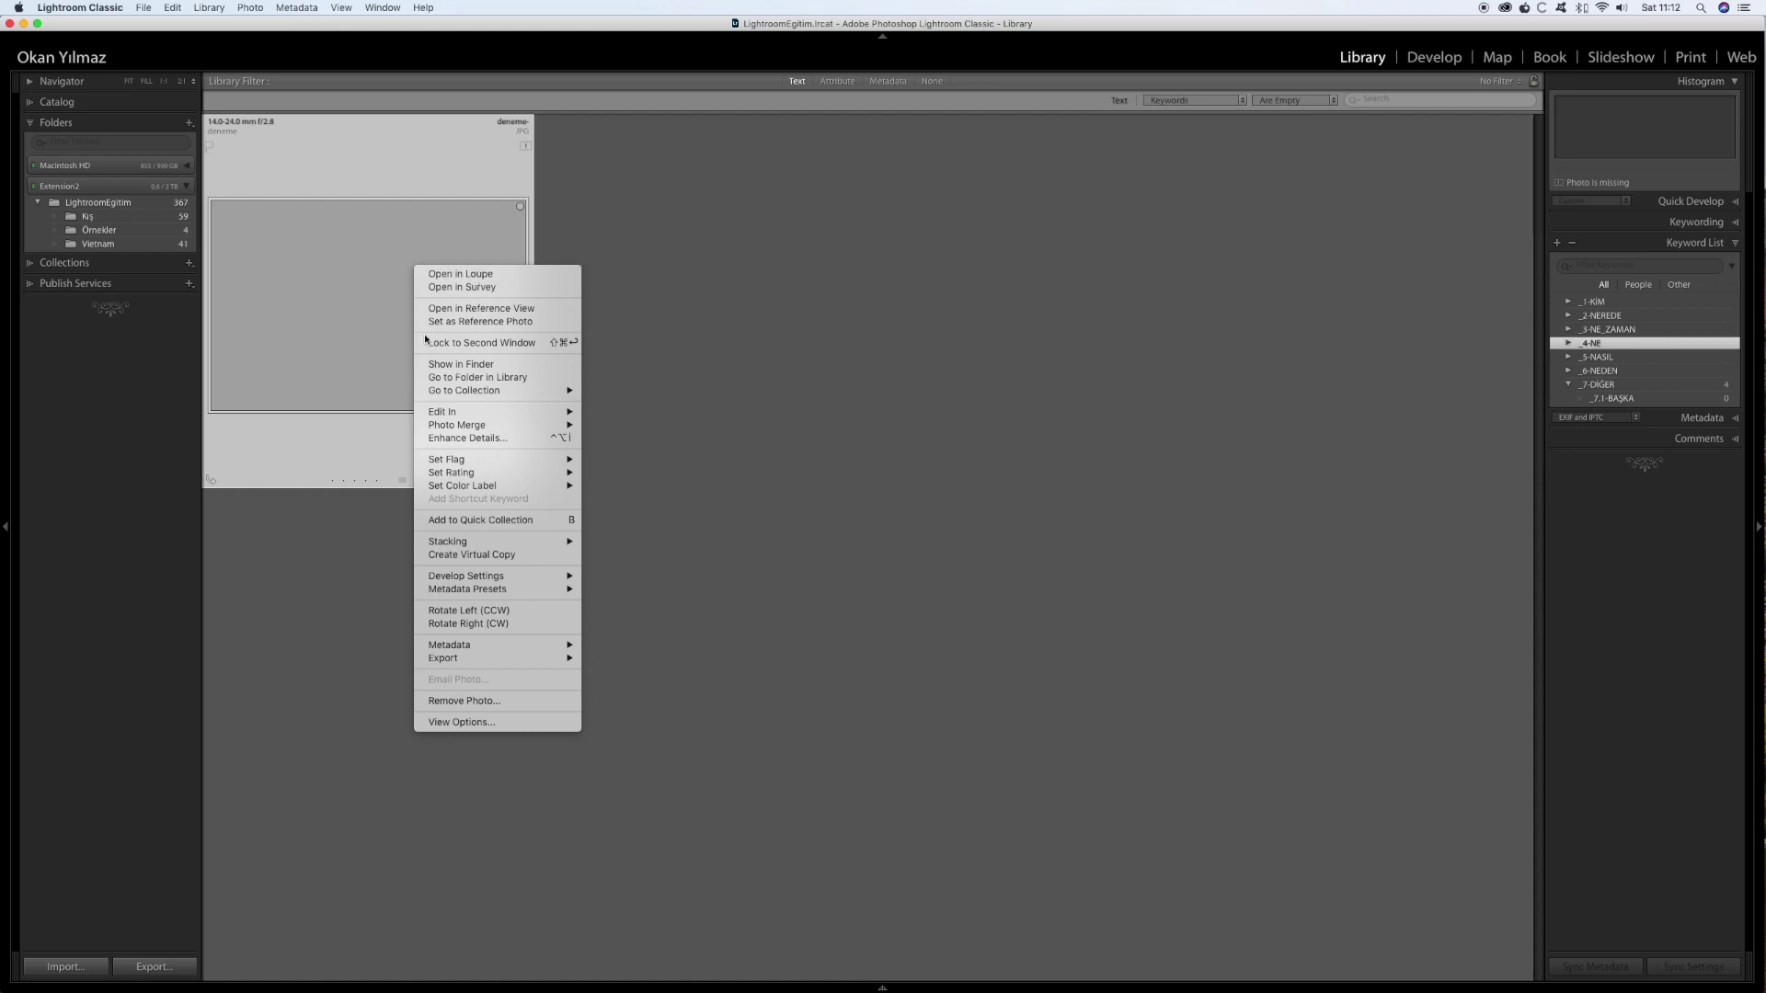
{"action": "left_click", "coordinate": [442, 704]}
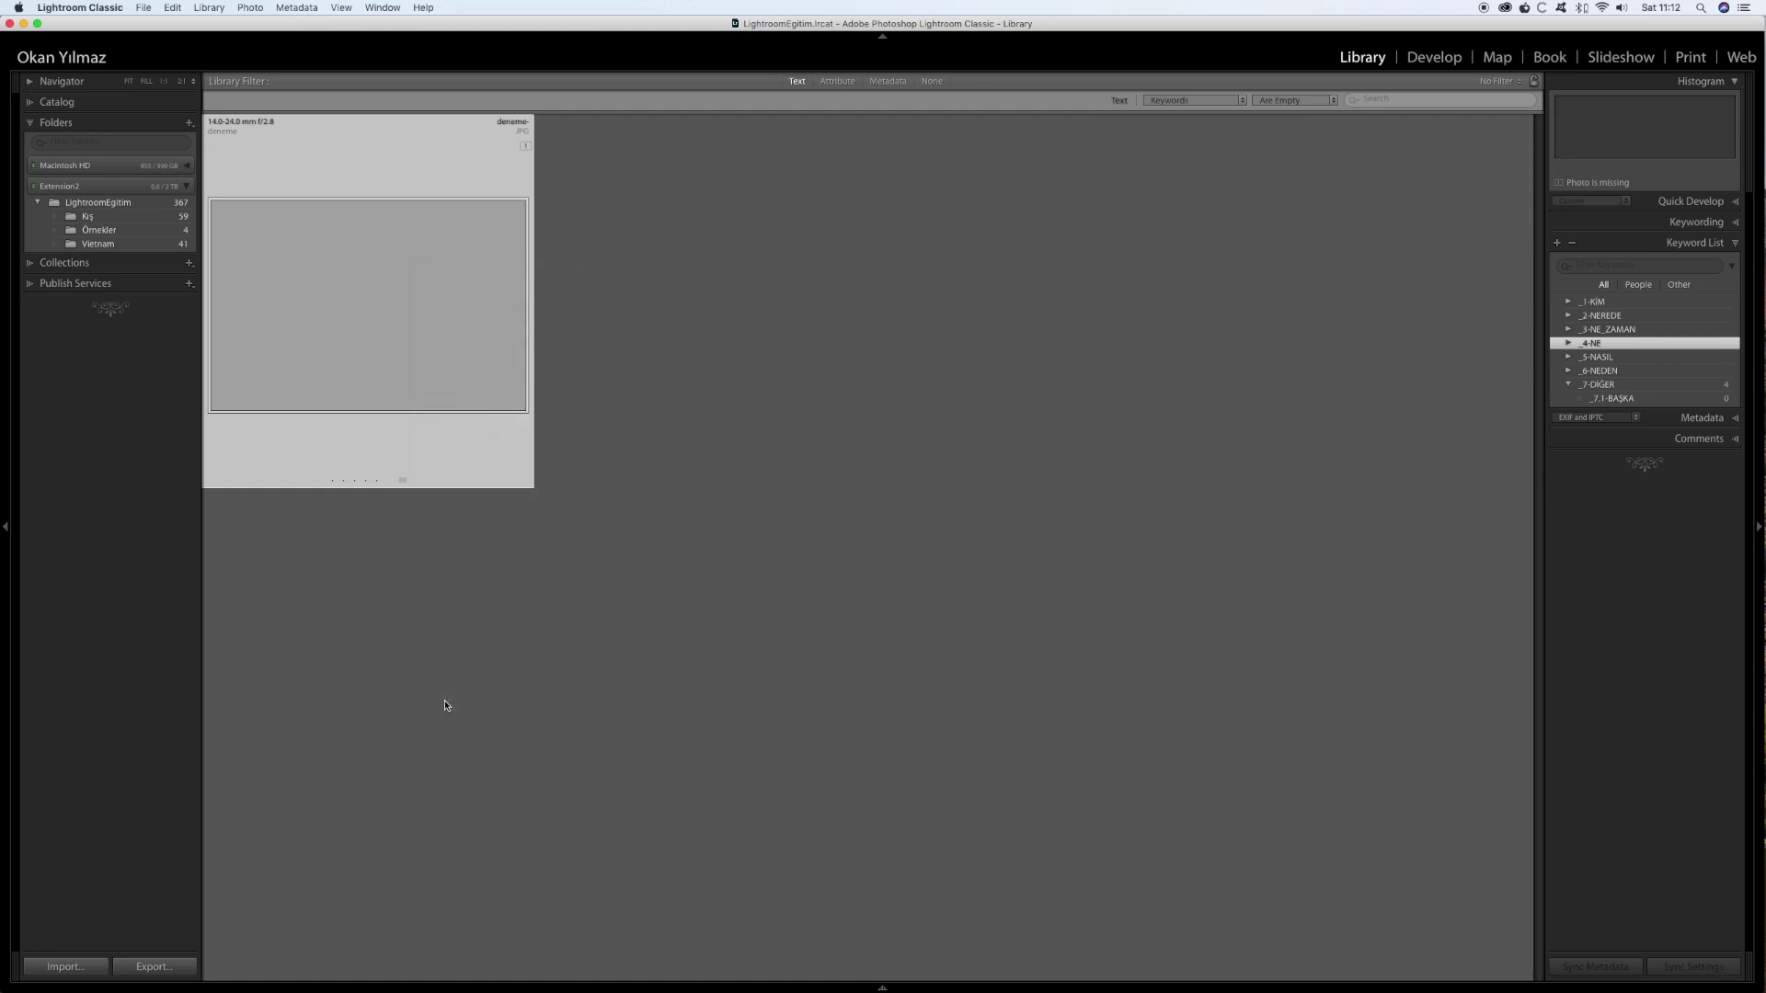
{"action": "left_click", "coordinate": [984, 323]}
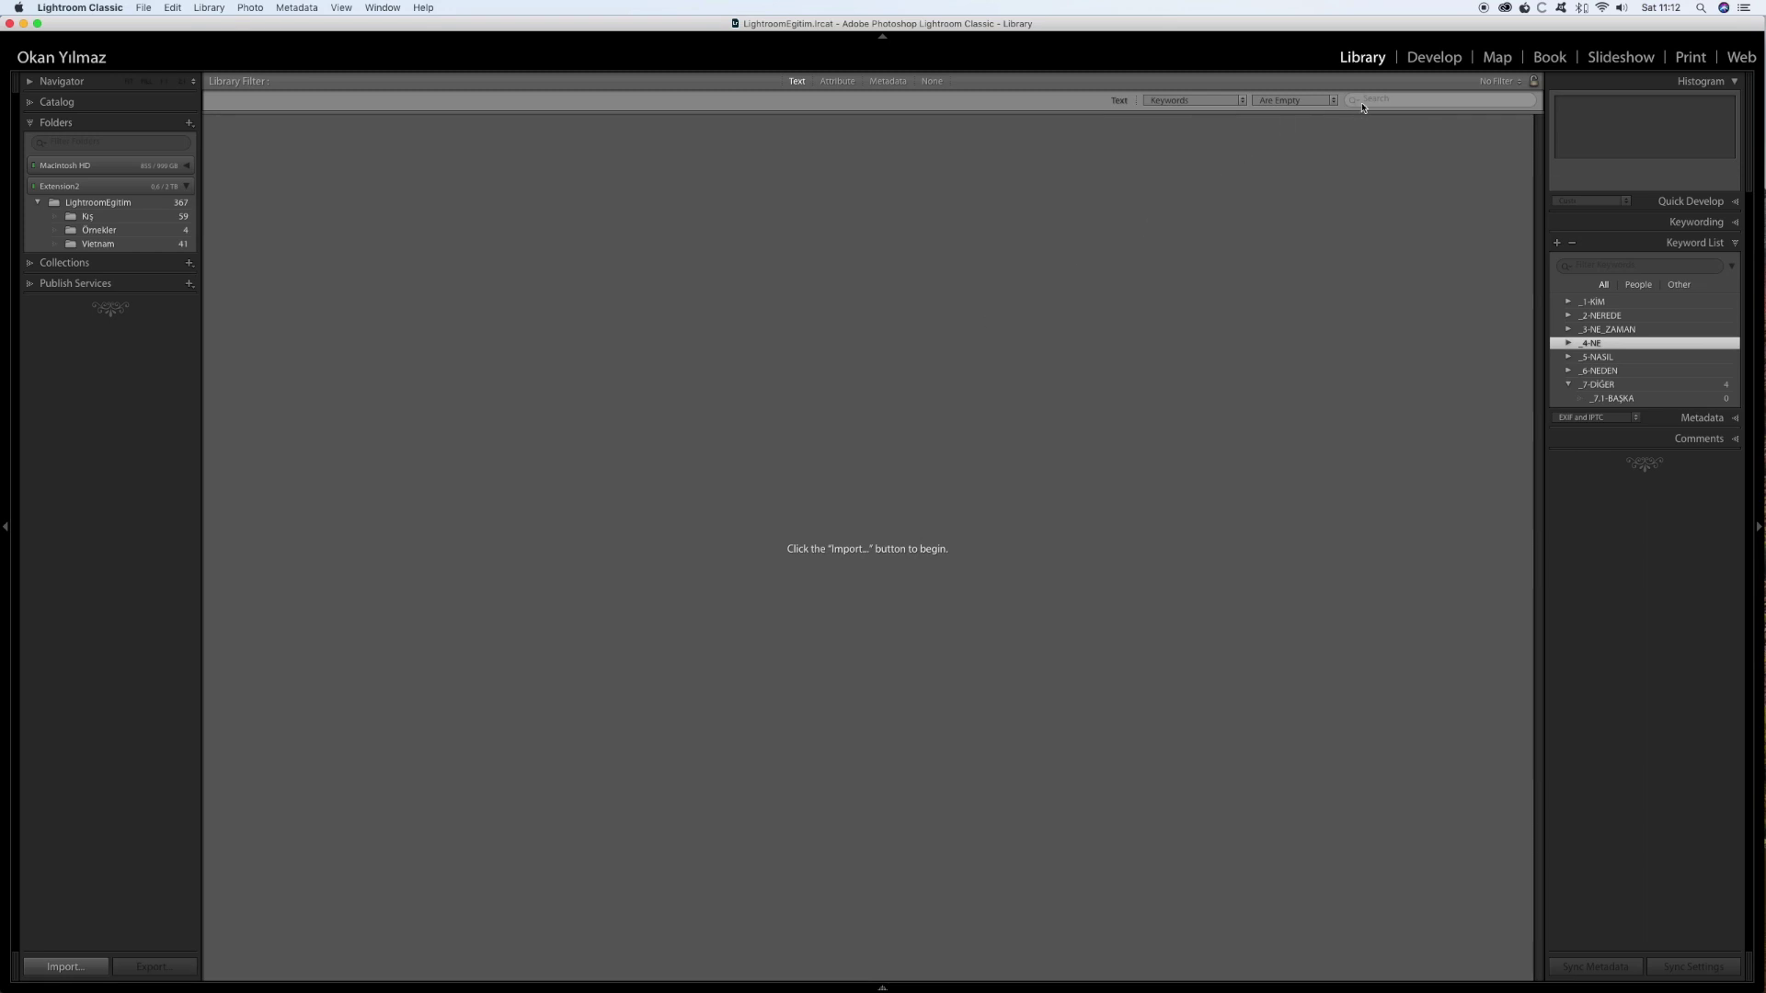
{"action": "left_click", "coordinate": [1333, 101]}
{"action": "left_click", "coordinate": [764, 245]}
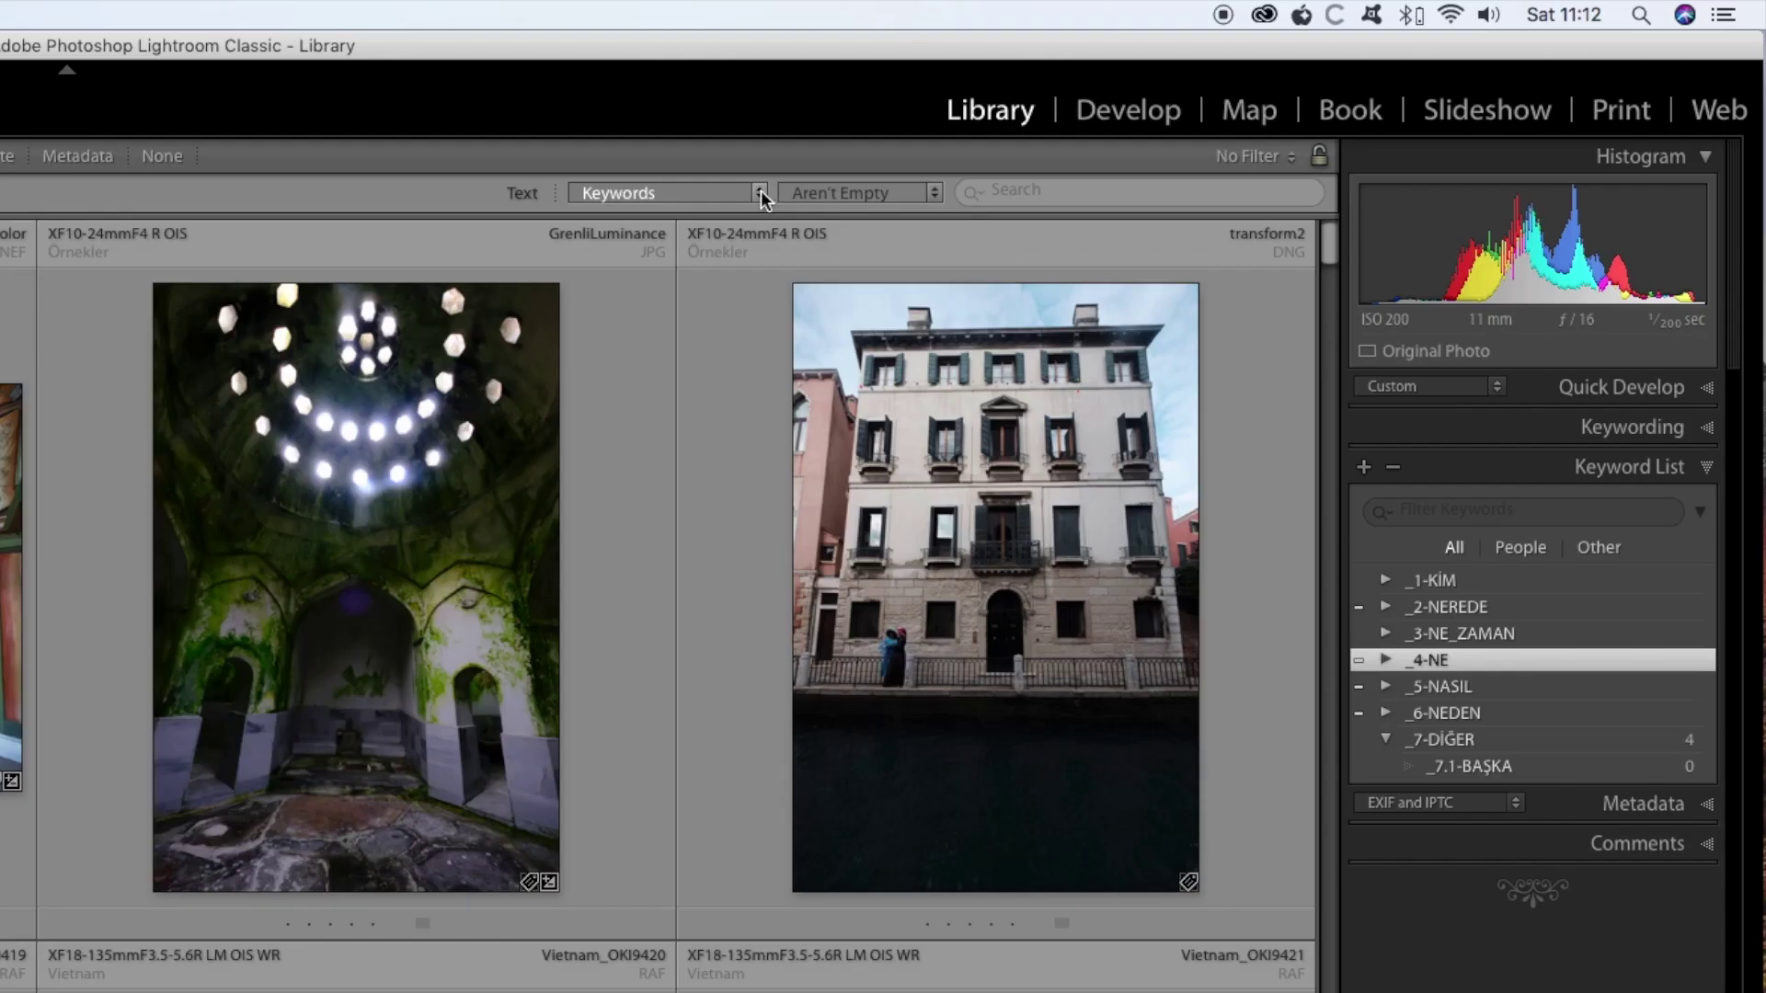
Search filenames for 'Vietnam', then clear the search box
{"action": "left_click", "coordinate": [1242, 99]}
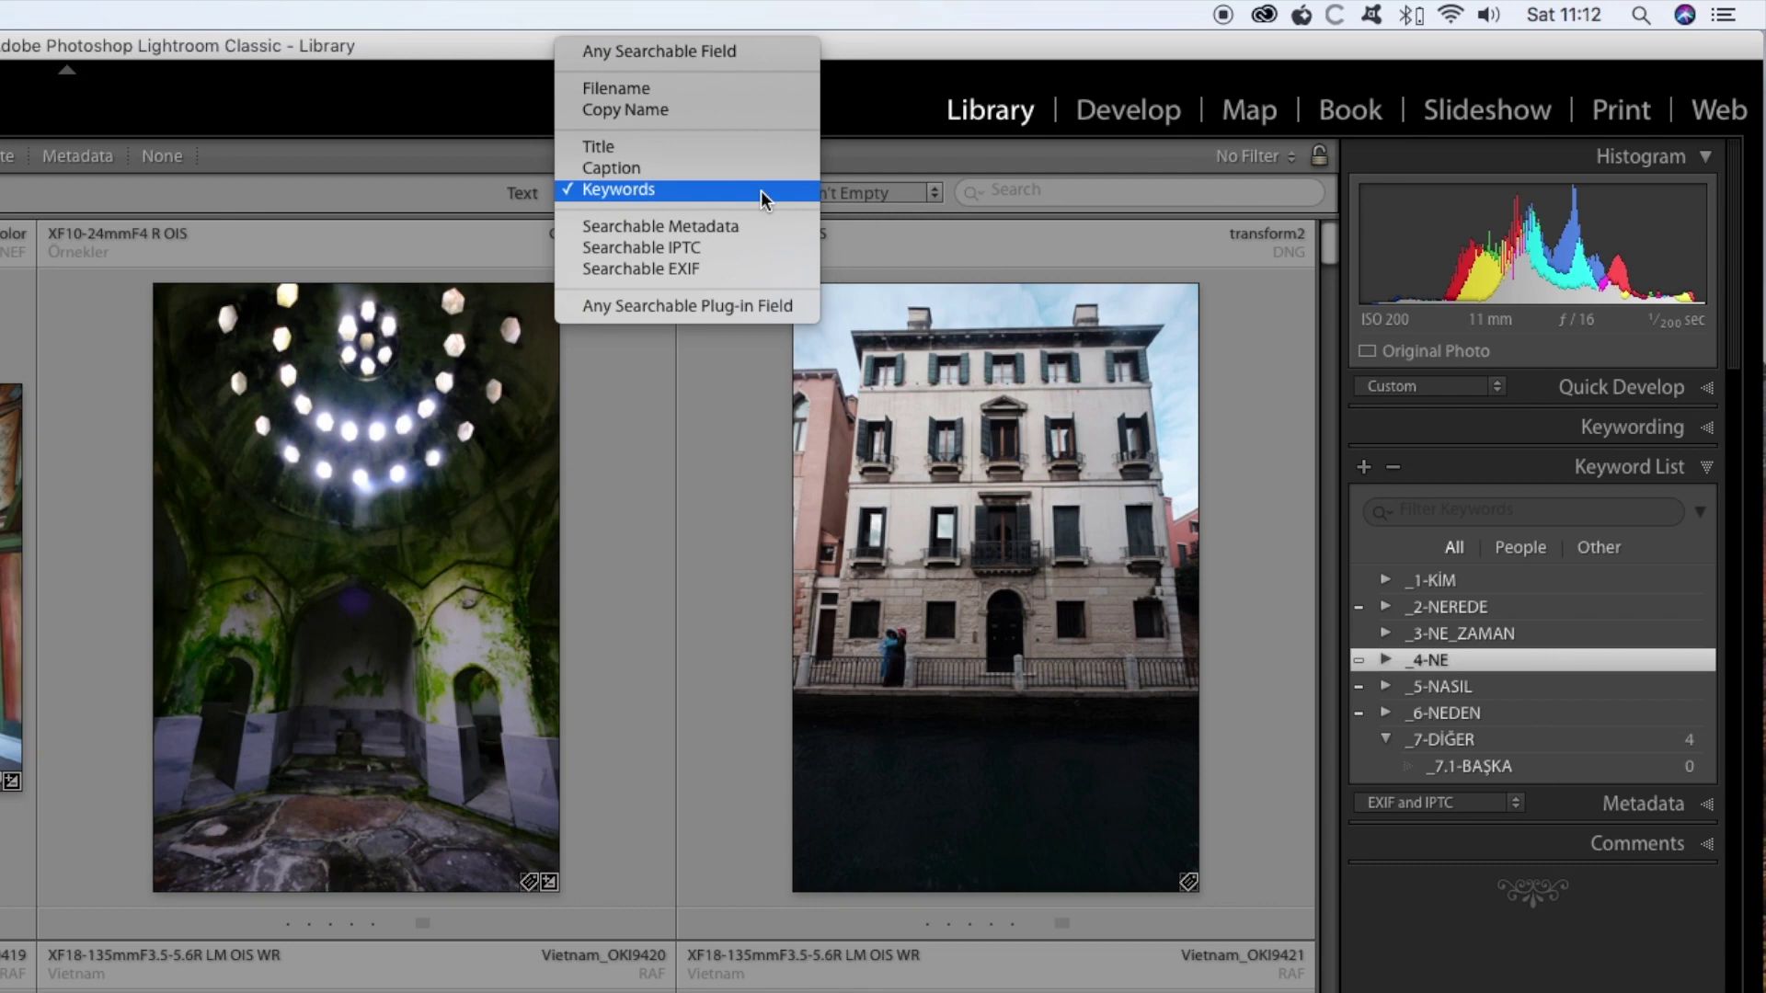
{"action": "left_click", "coordinate": [666, 92]}
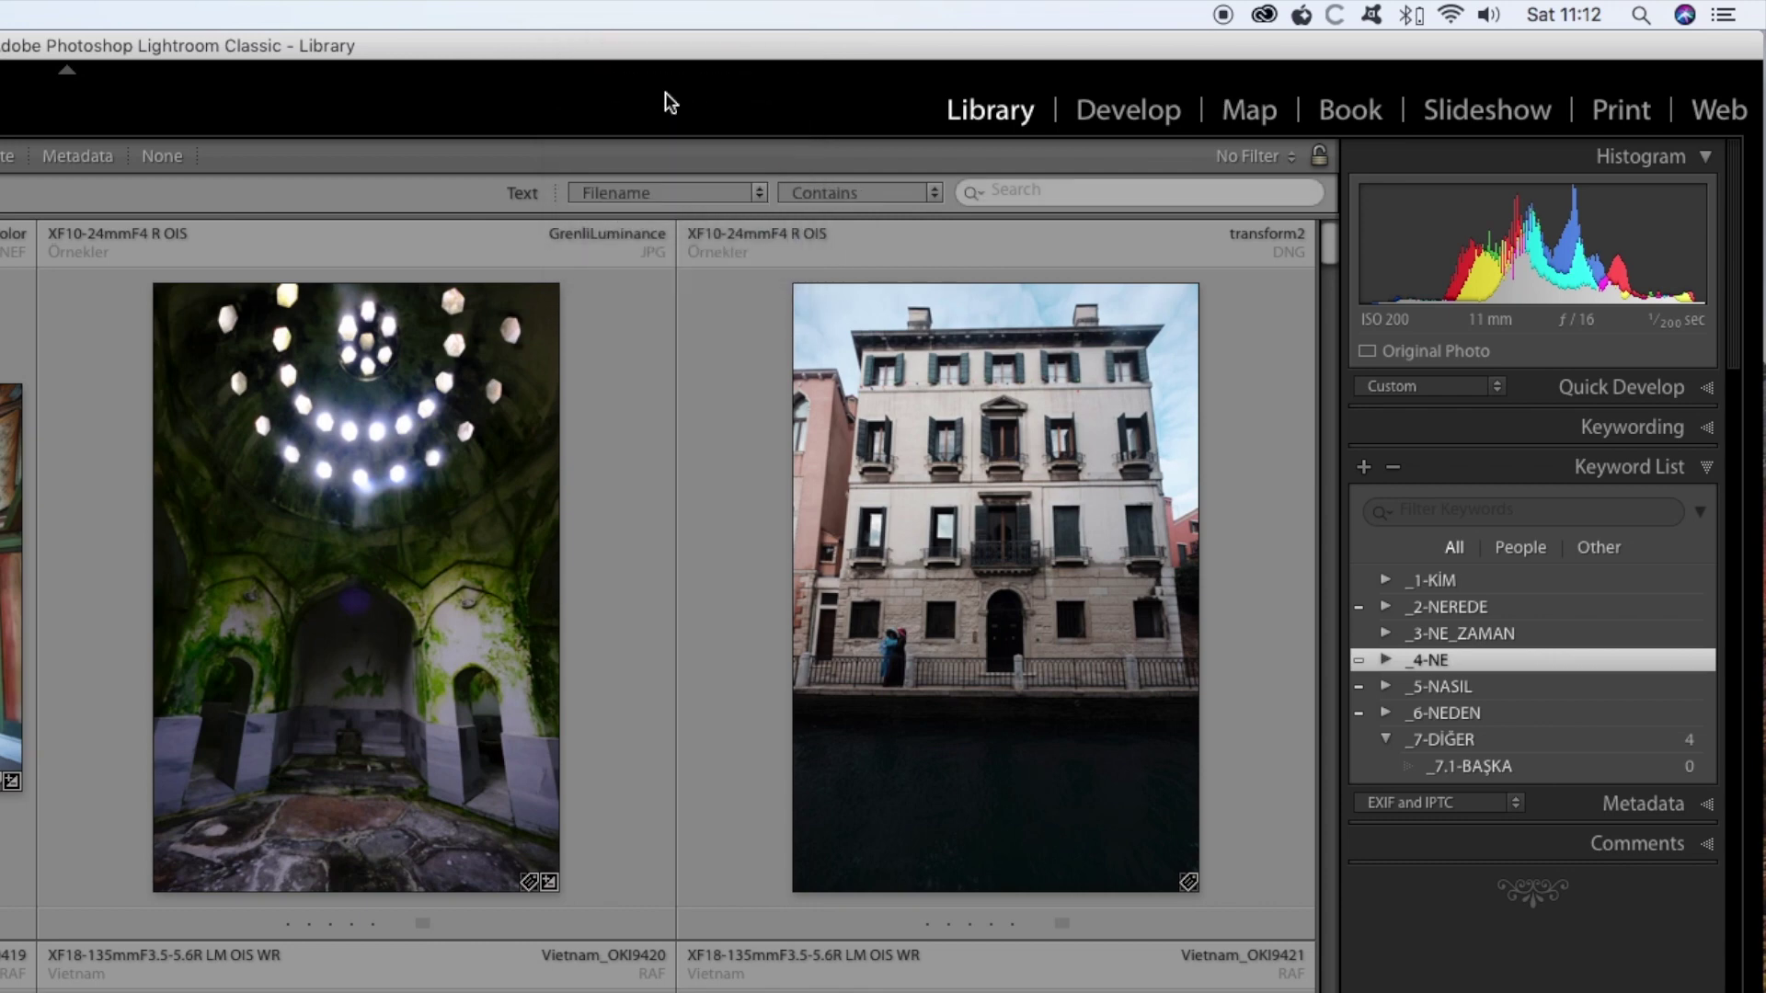
{"action": "left_click", "coordinate": [1045, 193]}
{"action": "type", "text": "Vietnam"}
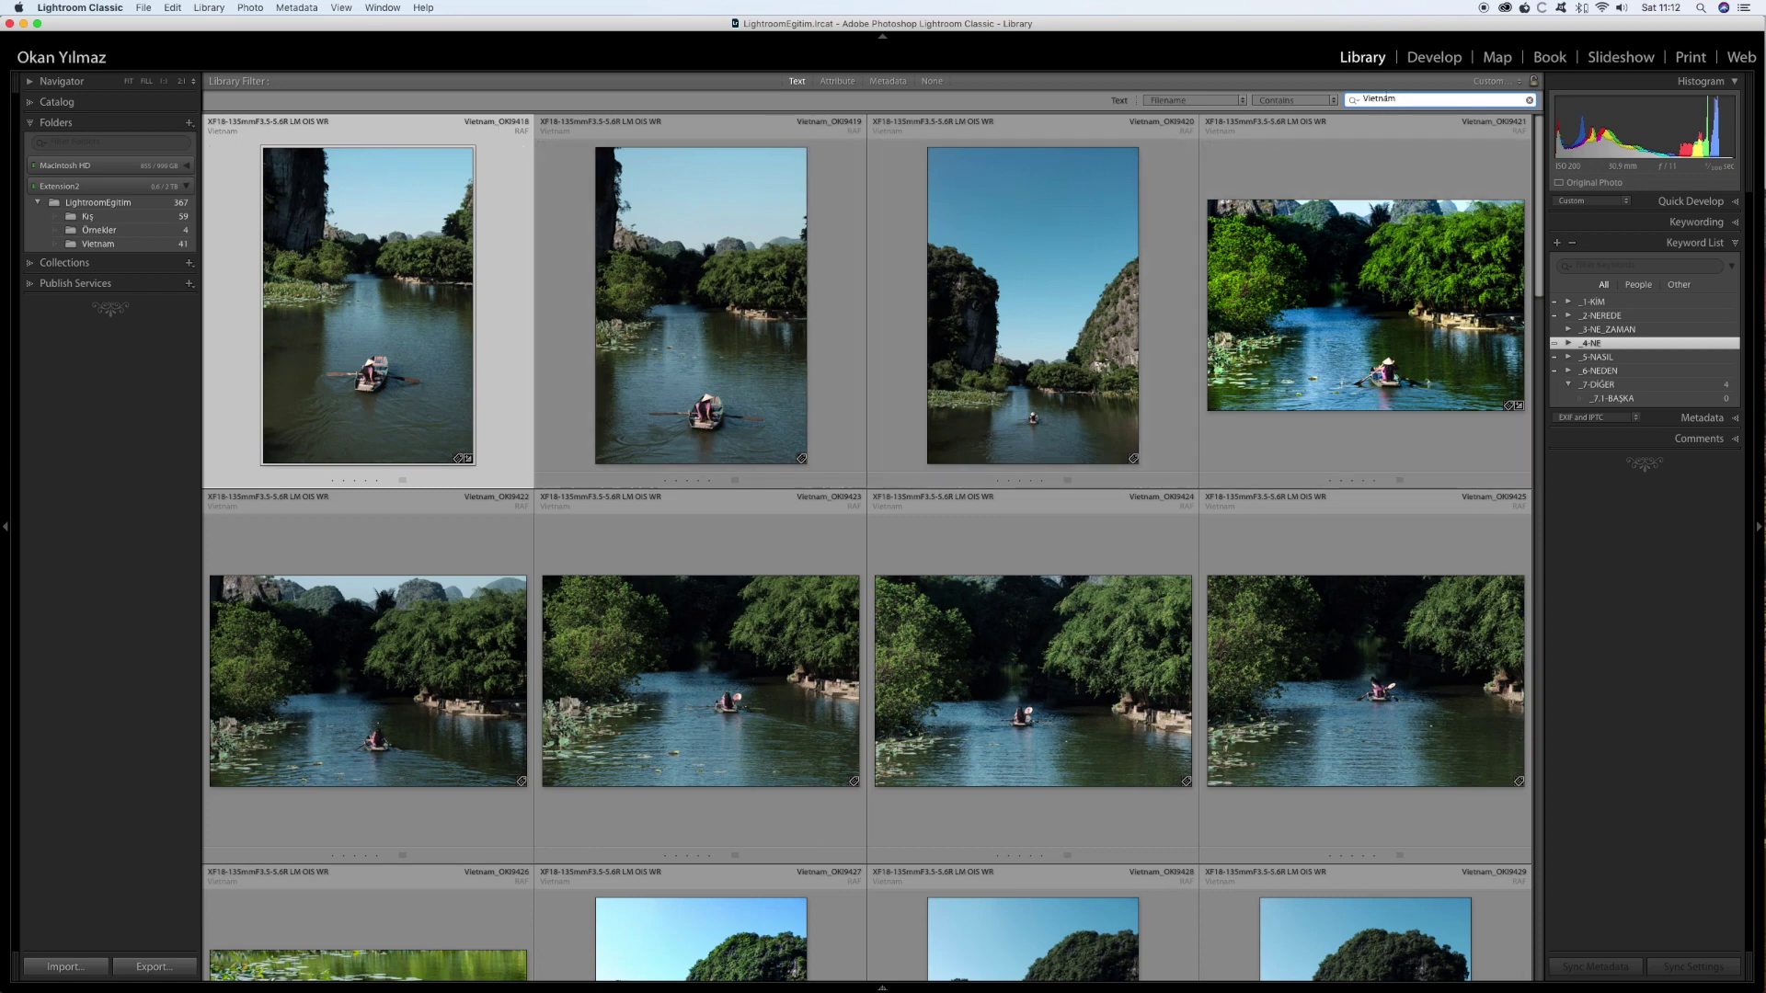
{"action": "left_click", "coordinate": [1245, 103]}
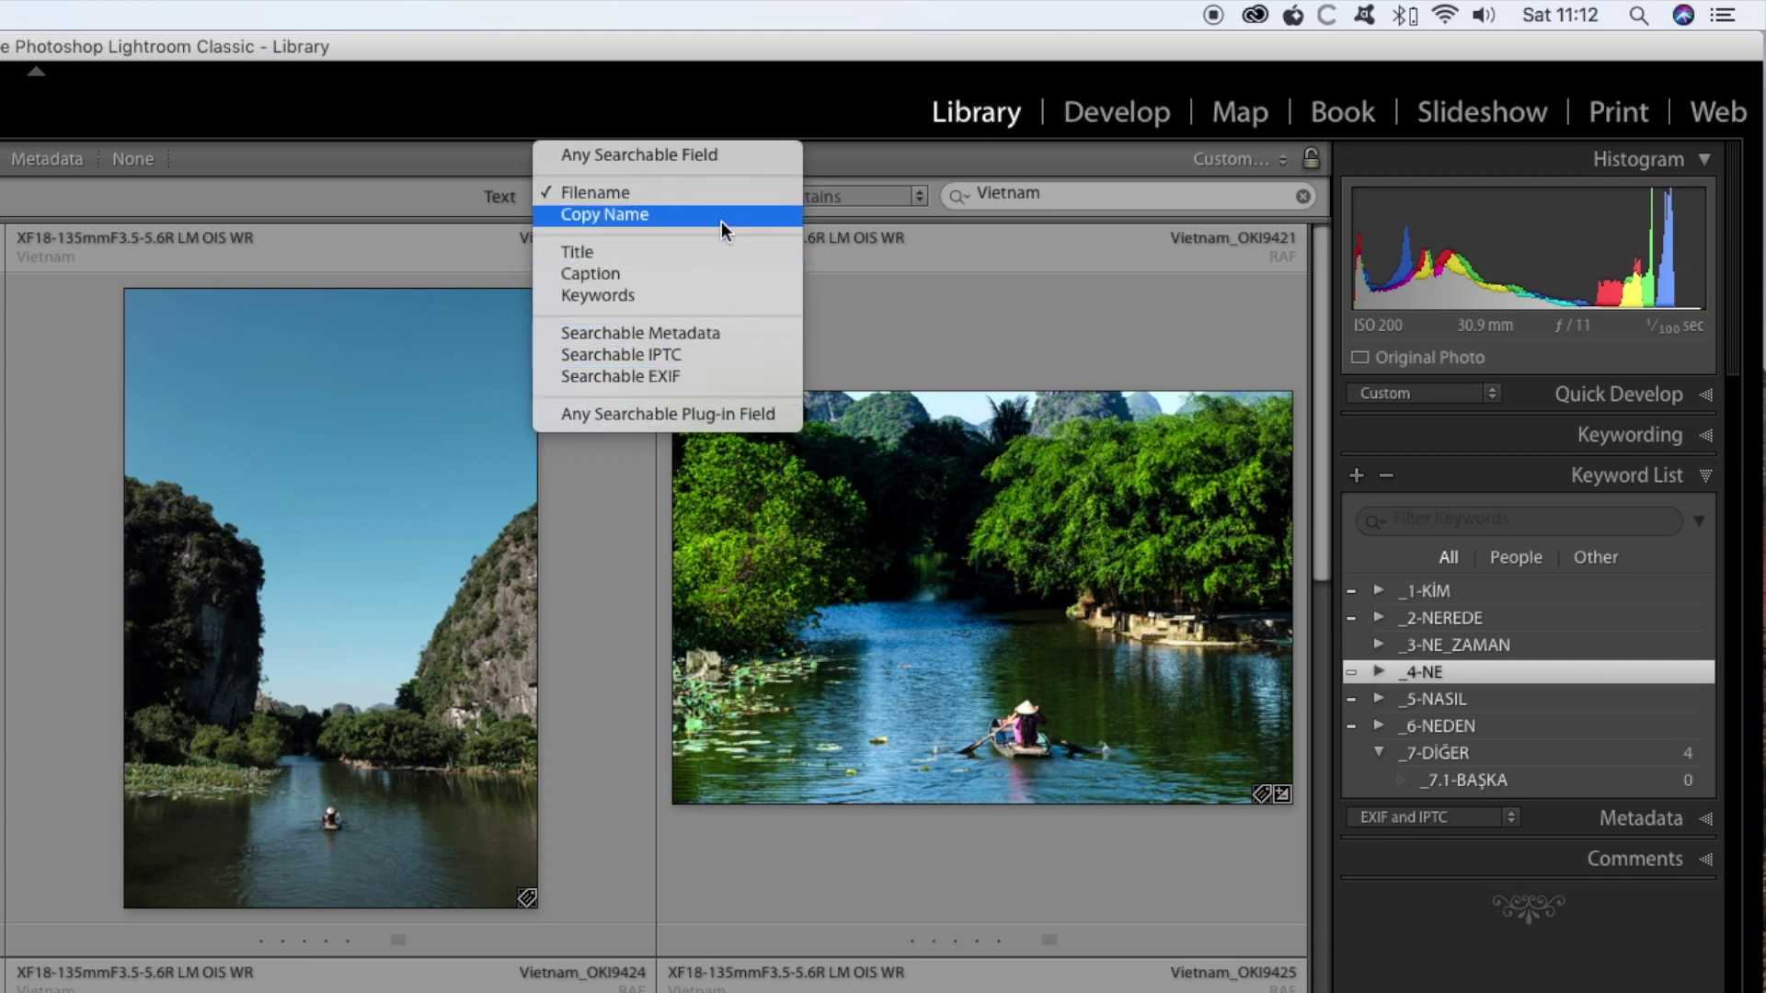
{"action": "left_click", "coordinate": [966, 252]}
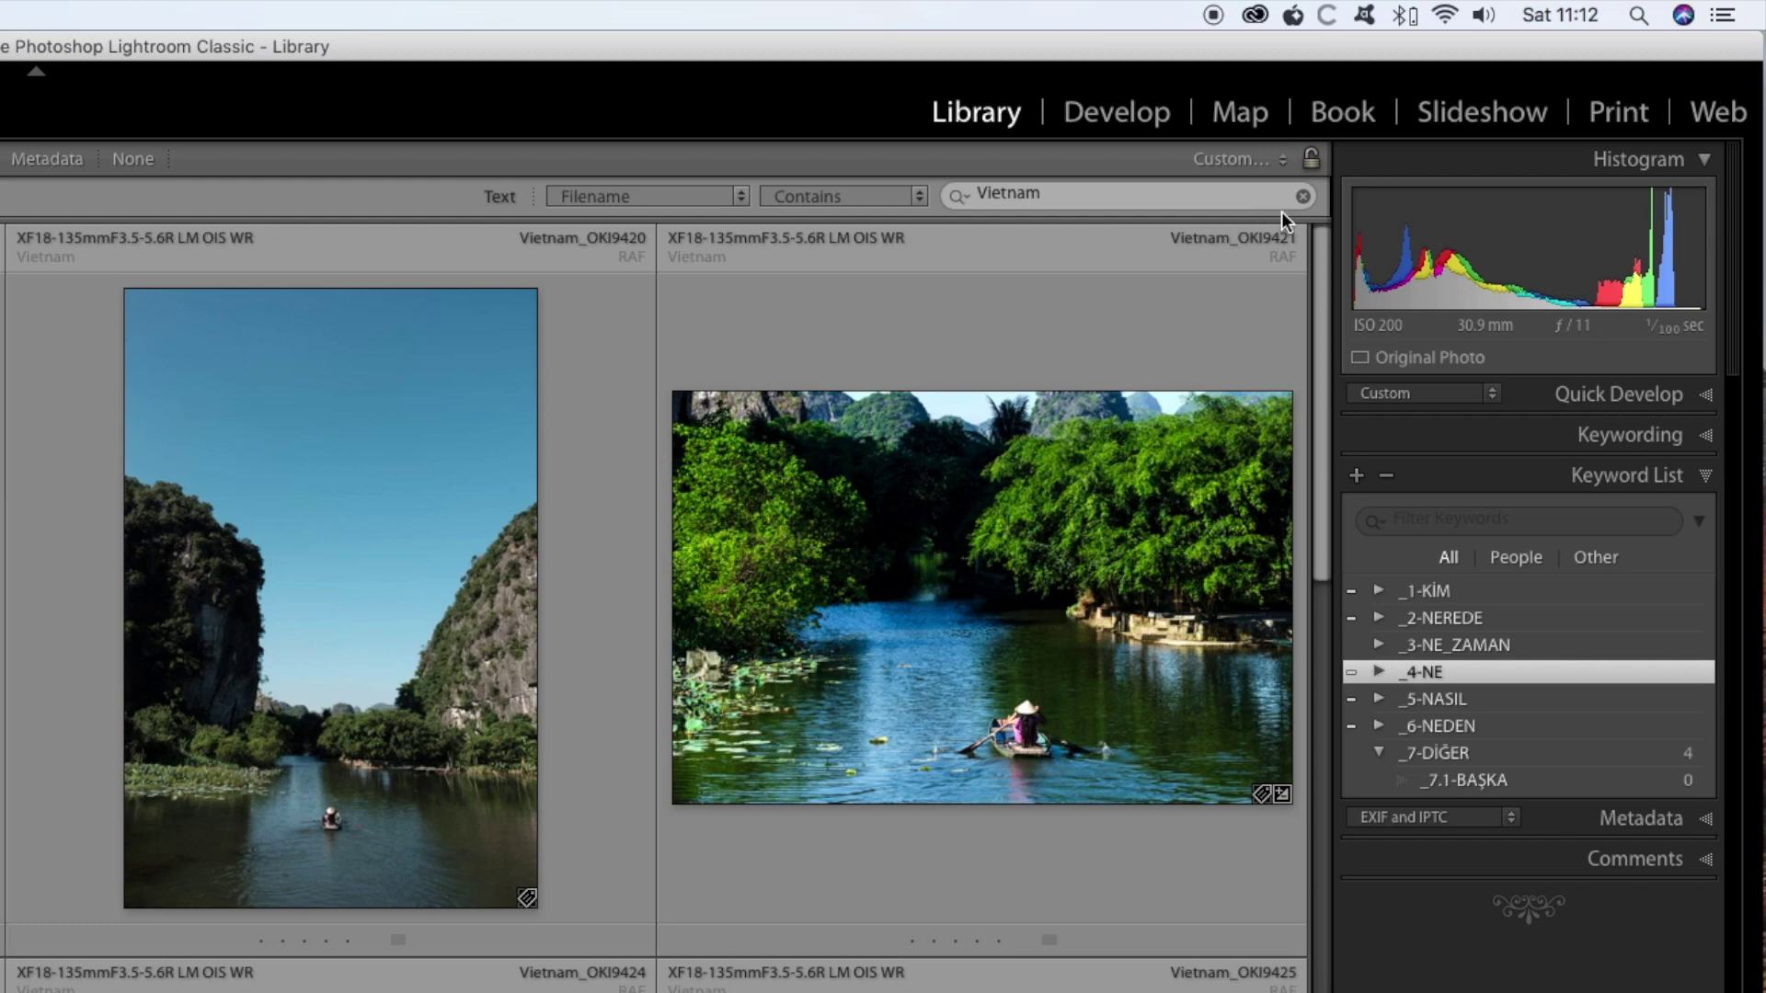
{"action": "left_click", "coordinate": [1303, 196]}
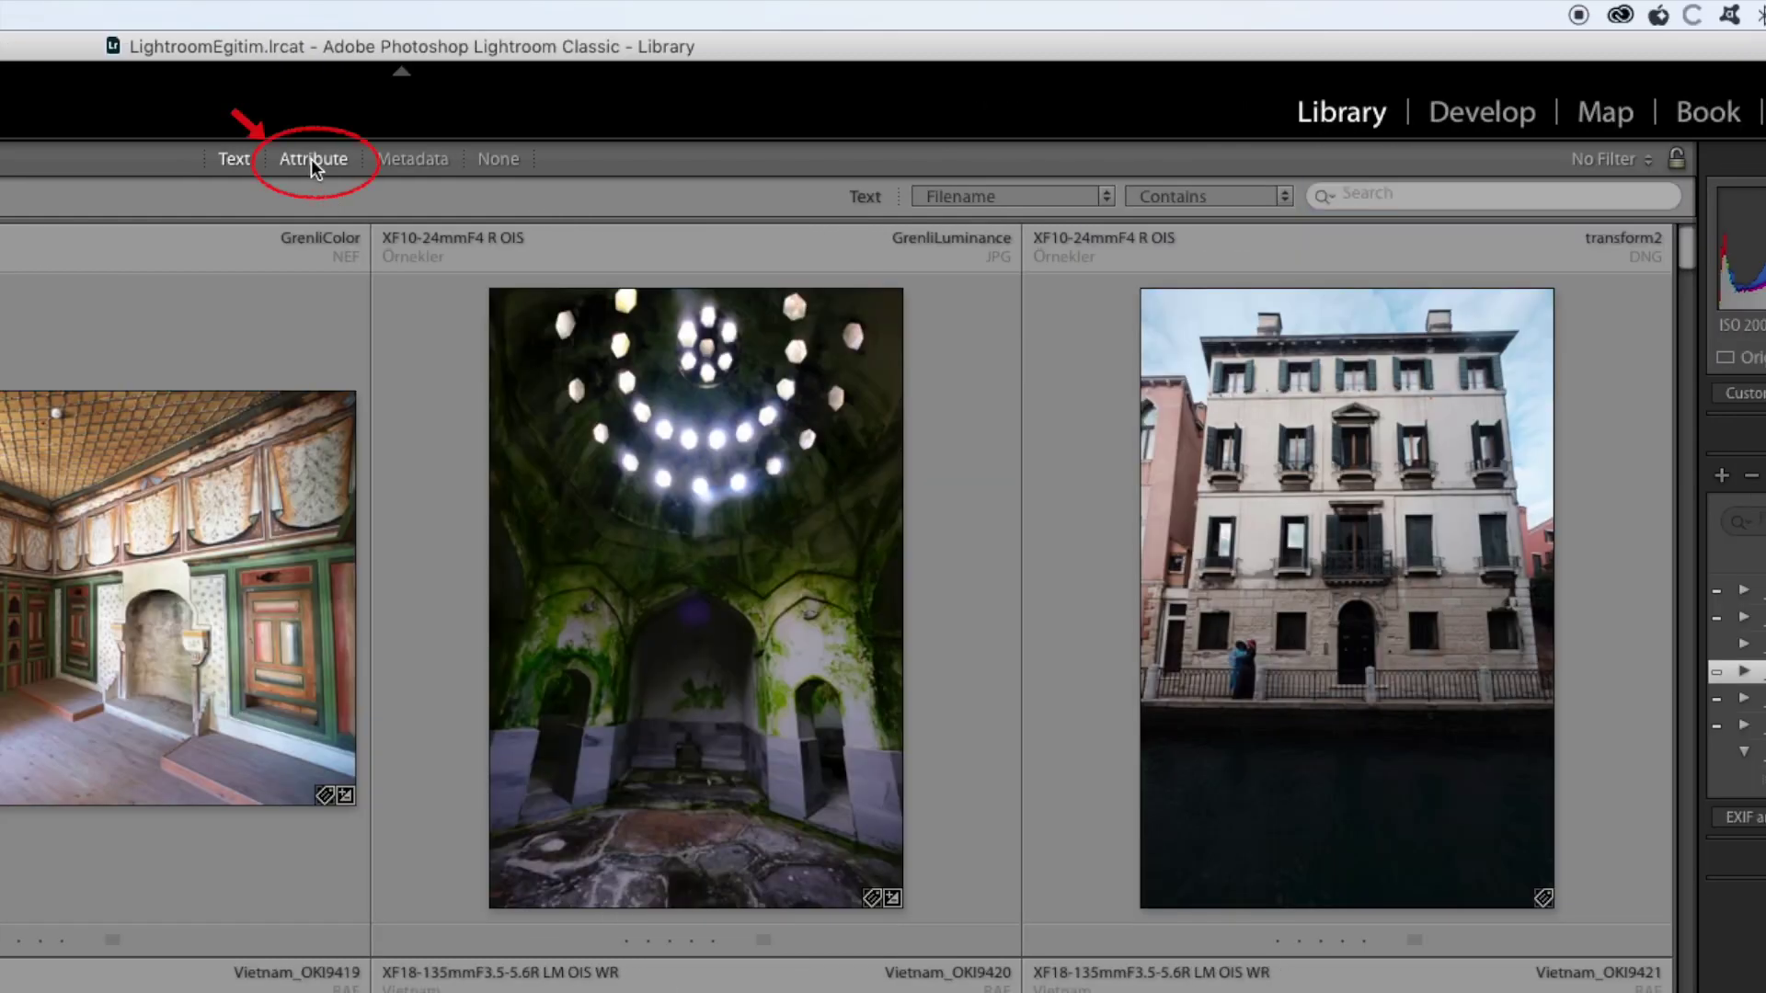
Try the Flagged, Unflagged and Rejected filters in the Attribute bar, then turn them off
{"action": "left_click", "coordinate": [312, 161]}
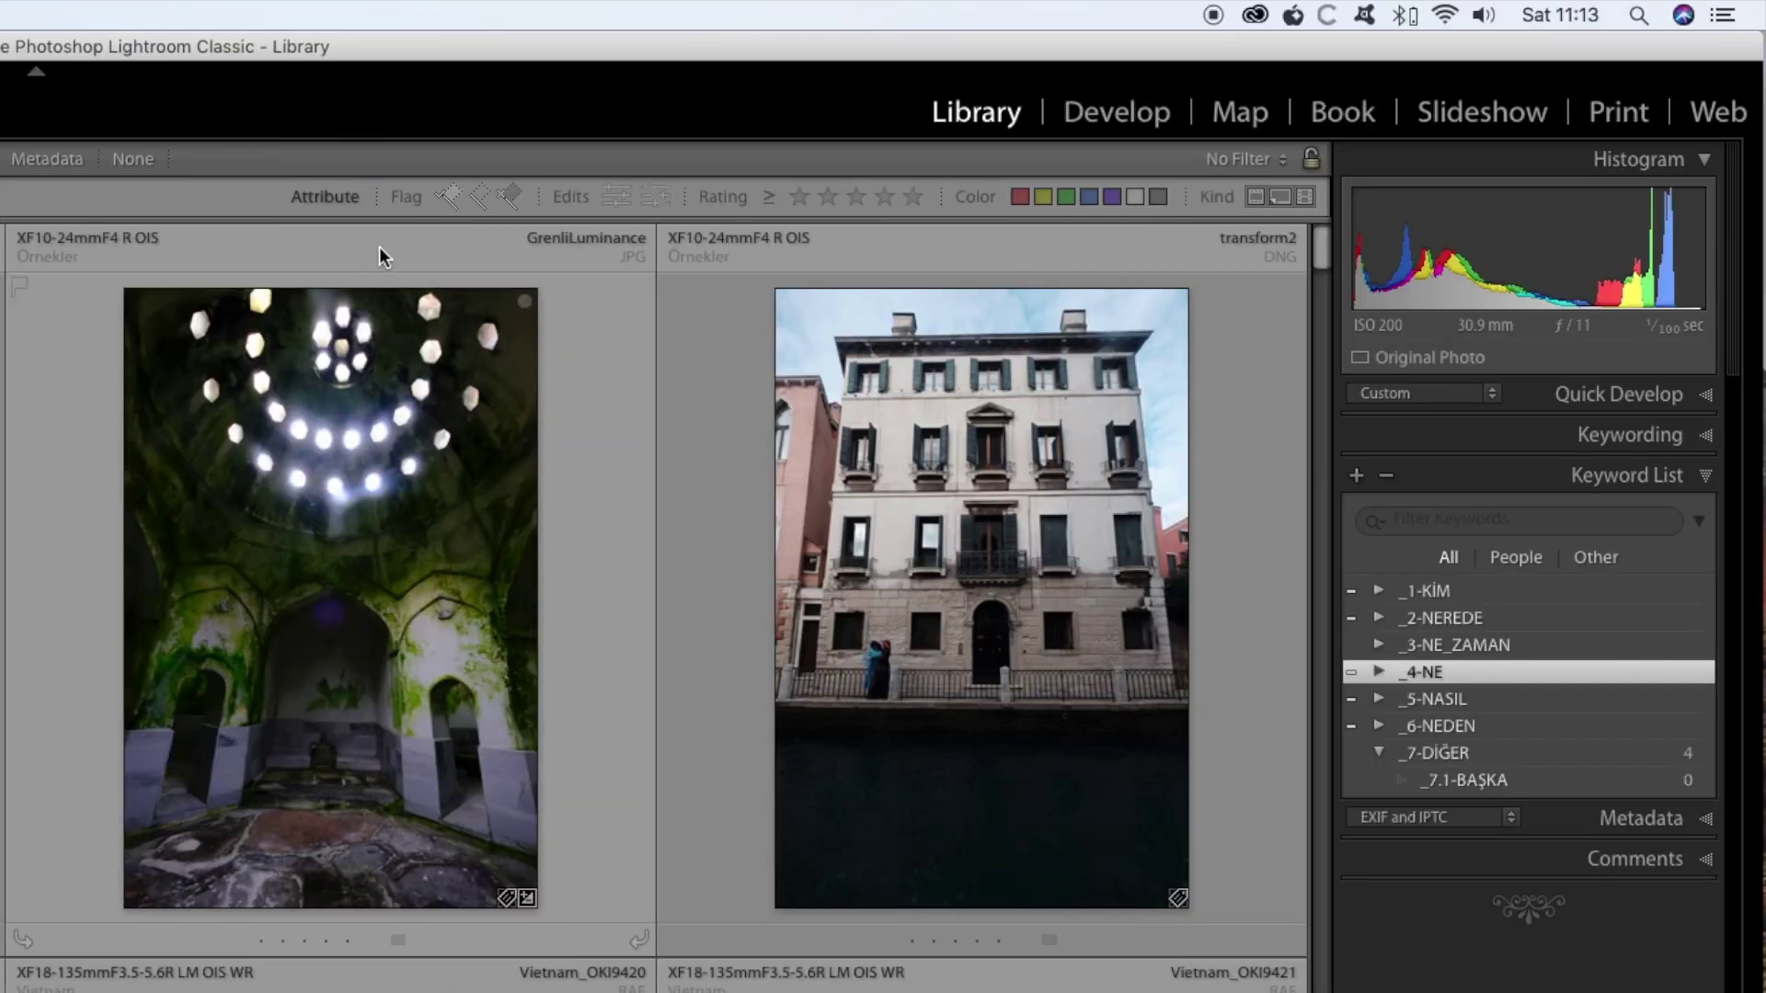
{"action": "left_click", "coordinate": [451, 196]}
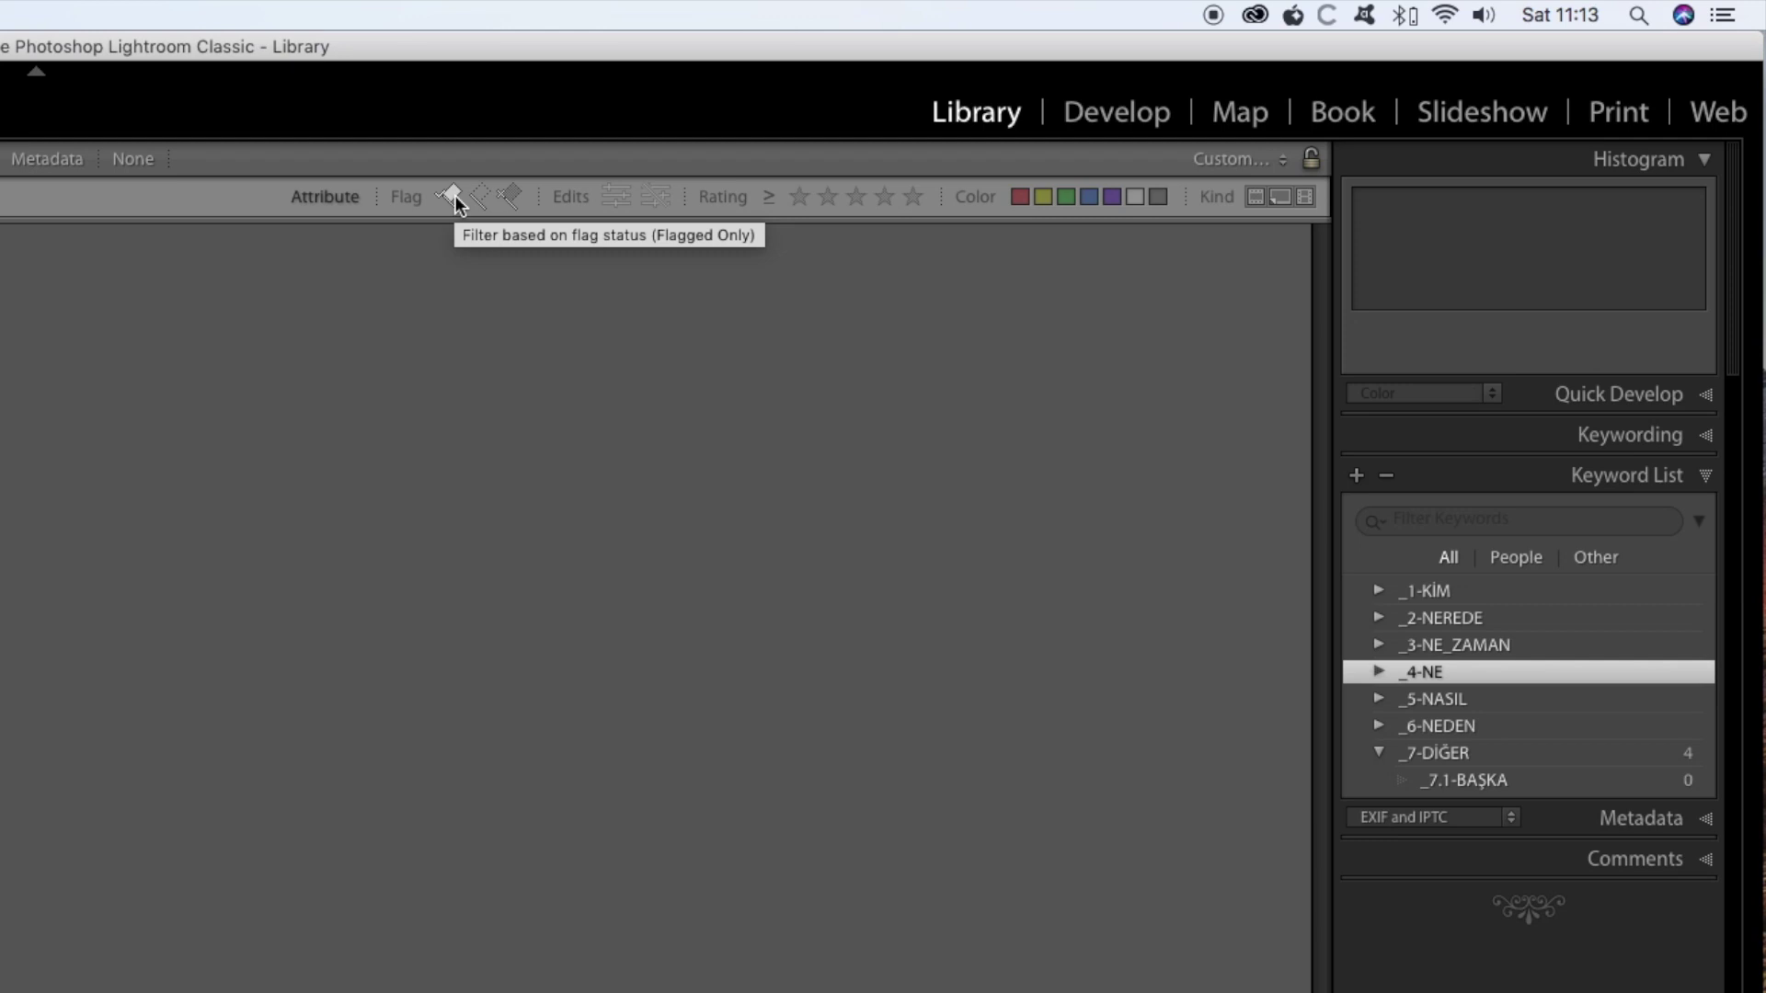
{"action": "left_click", "coordinate": [480, 196]}
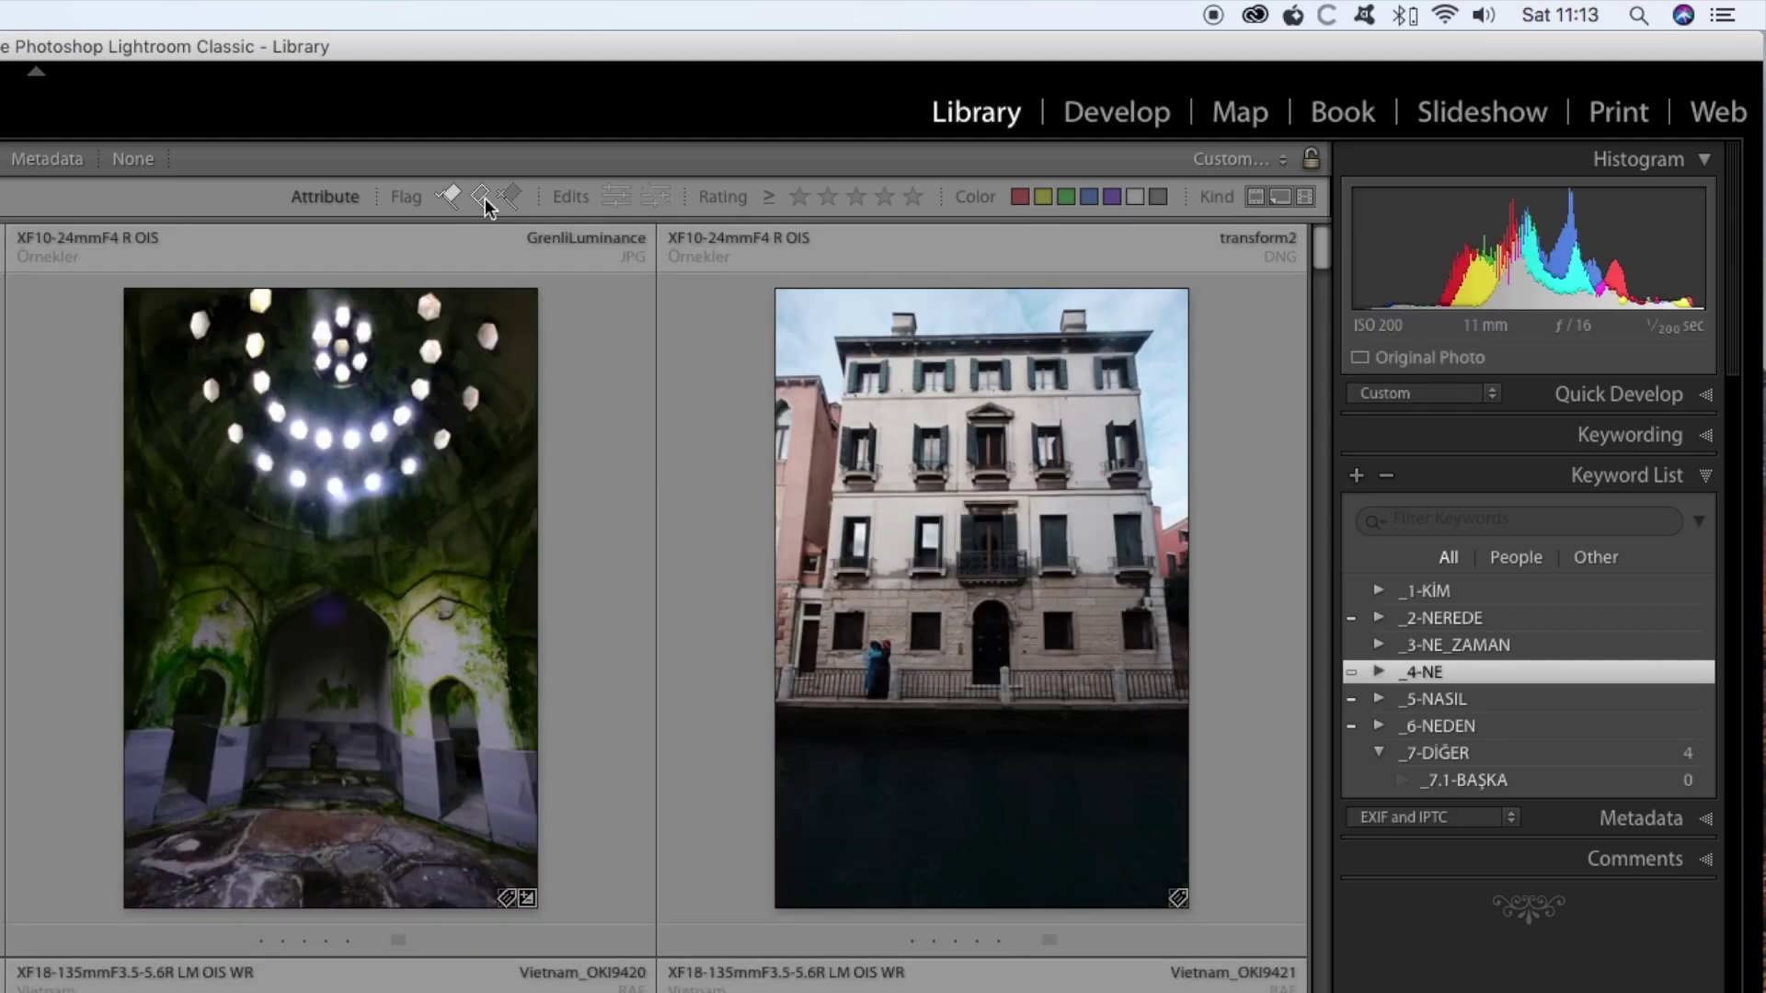
{"action": "left_click", "coordinate": [515, 198]}
{"action": "left_click", "coordinate": [451, 197]}
{"action": "left_click", "coordinate": [479, 197]}
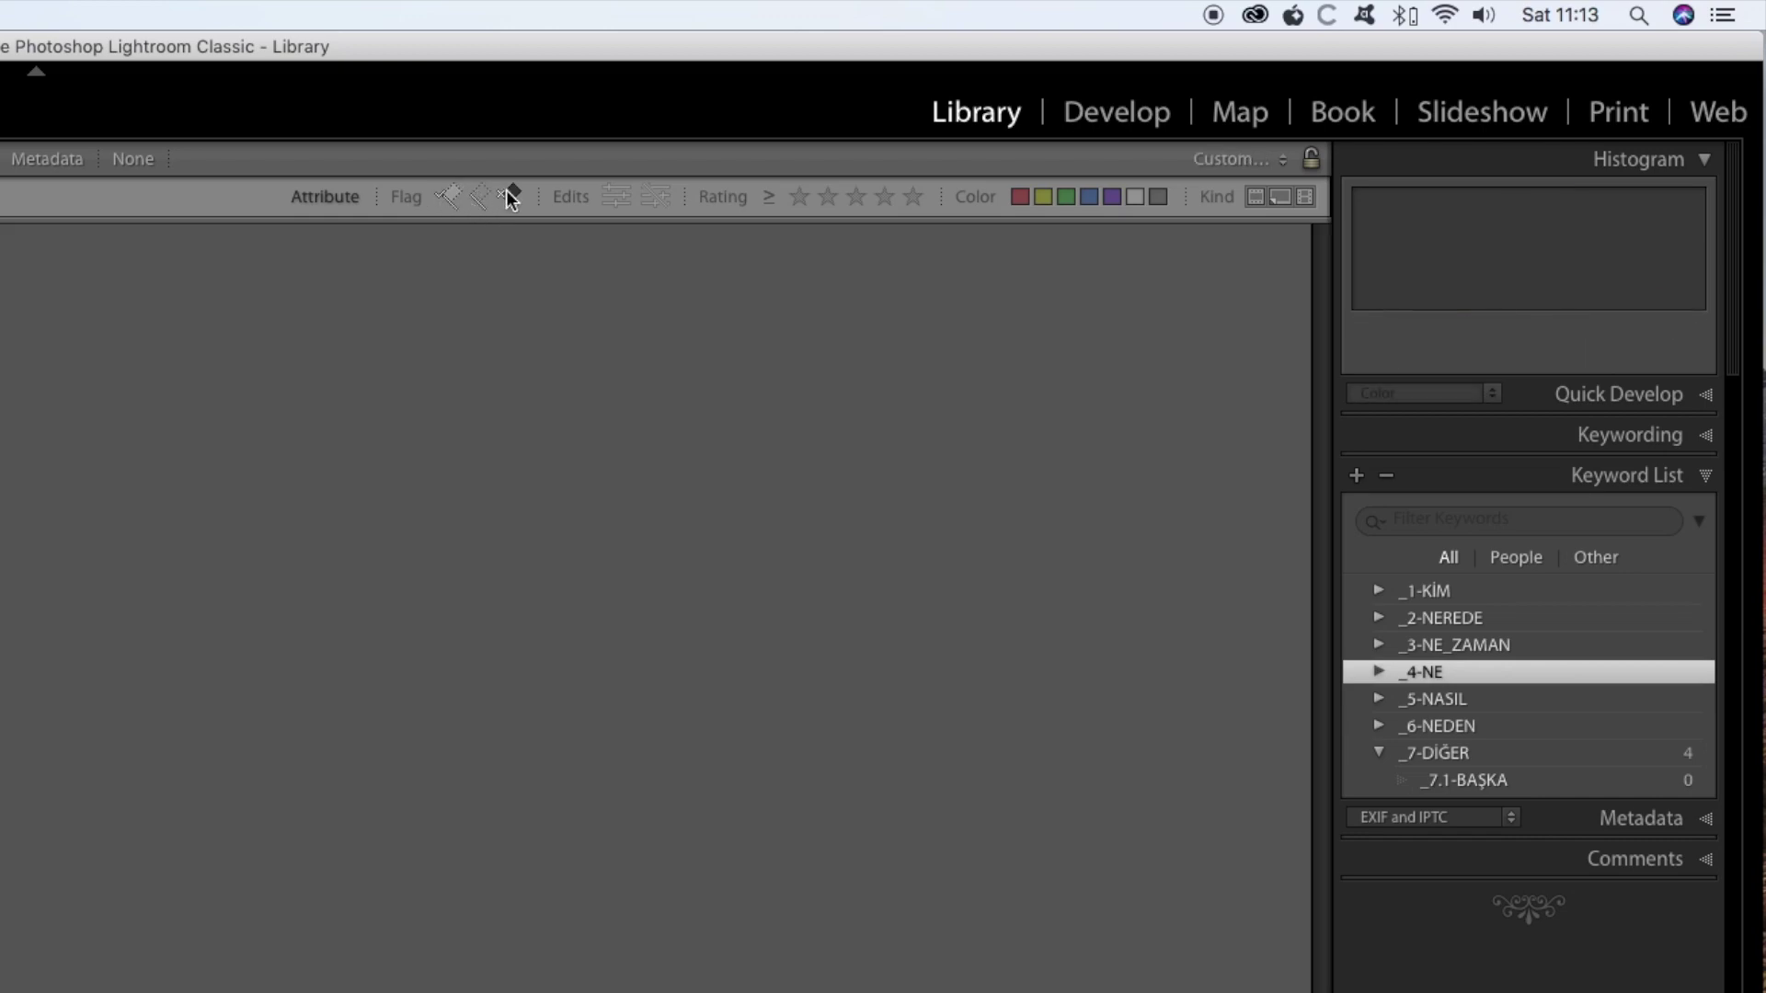
{"action": "left_click", "coordinate": [513, 197]}
{"action": "left_click", "coordinate": [513, 196]}
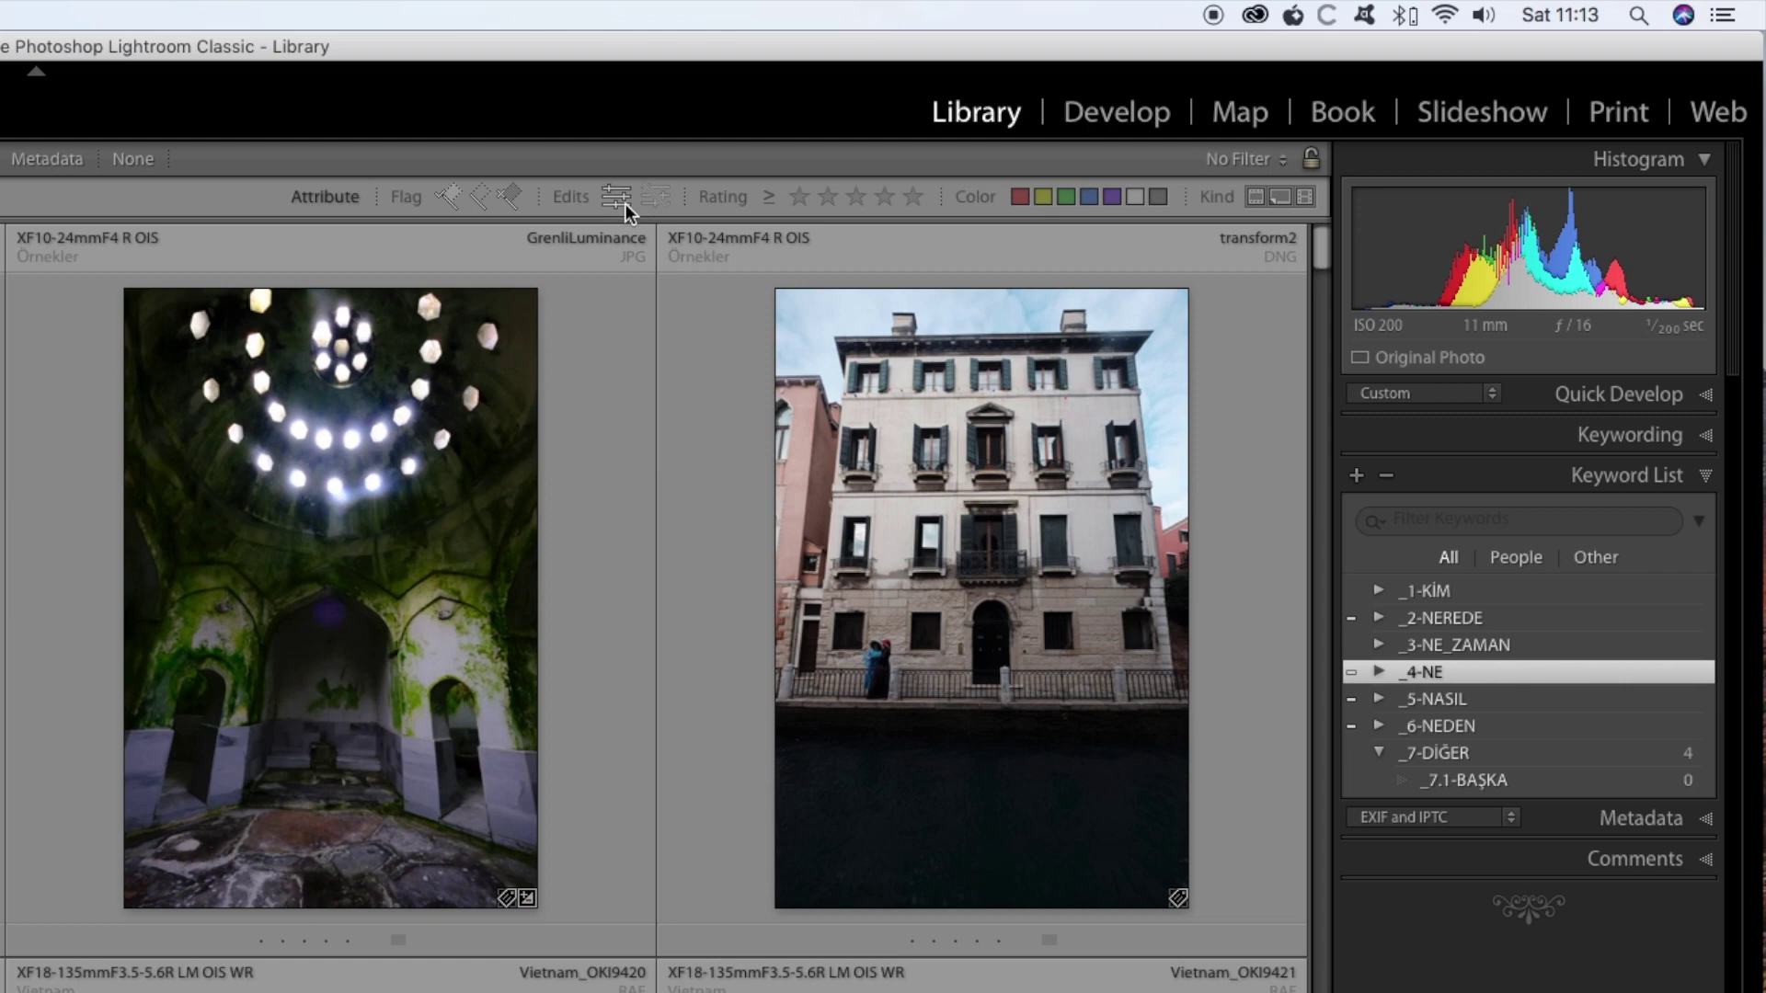
Filter the grid to photos rated three stars or fewer
{"action": "left_click", "coordinate": [861, 198]}
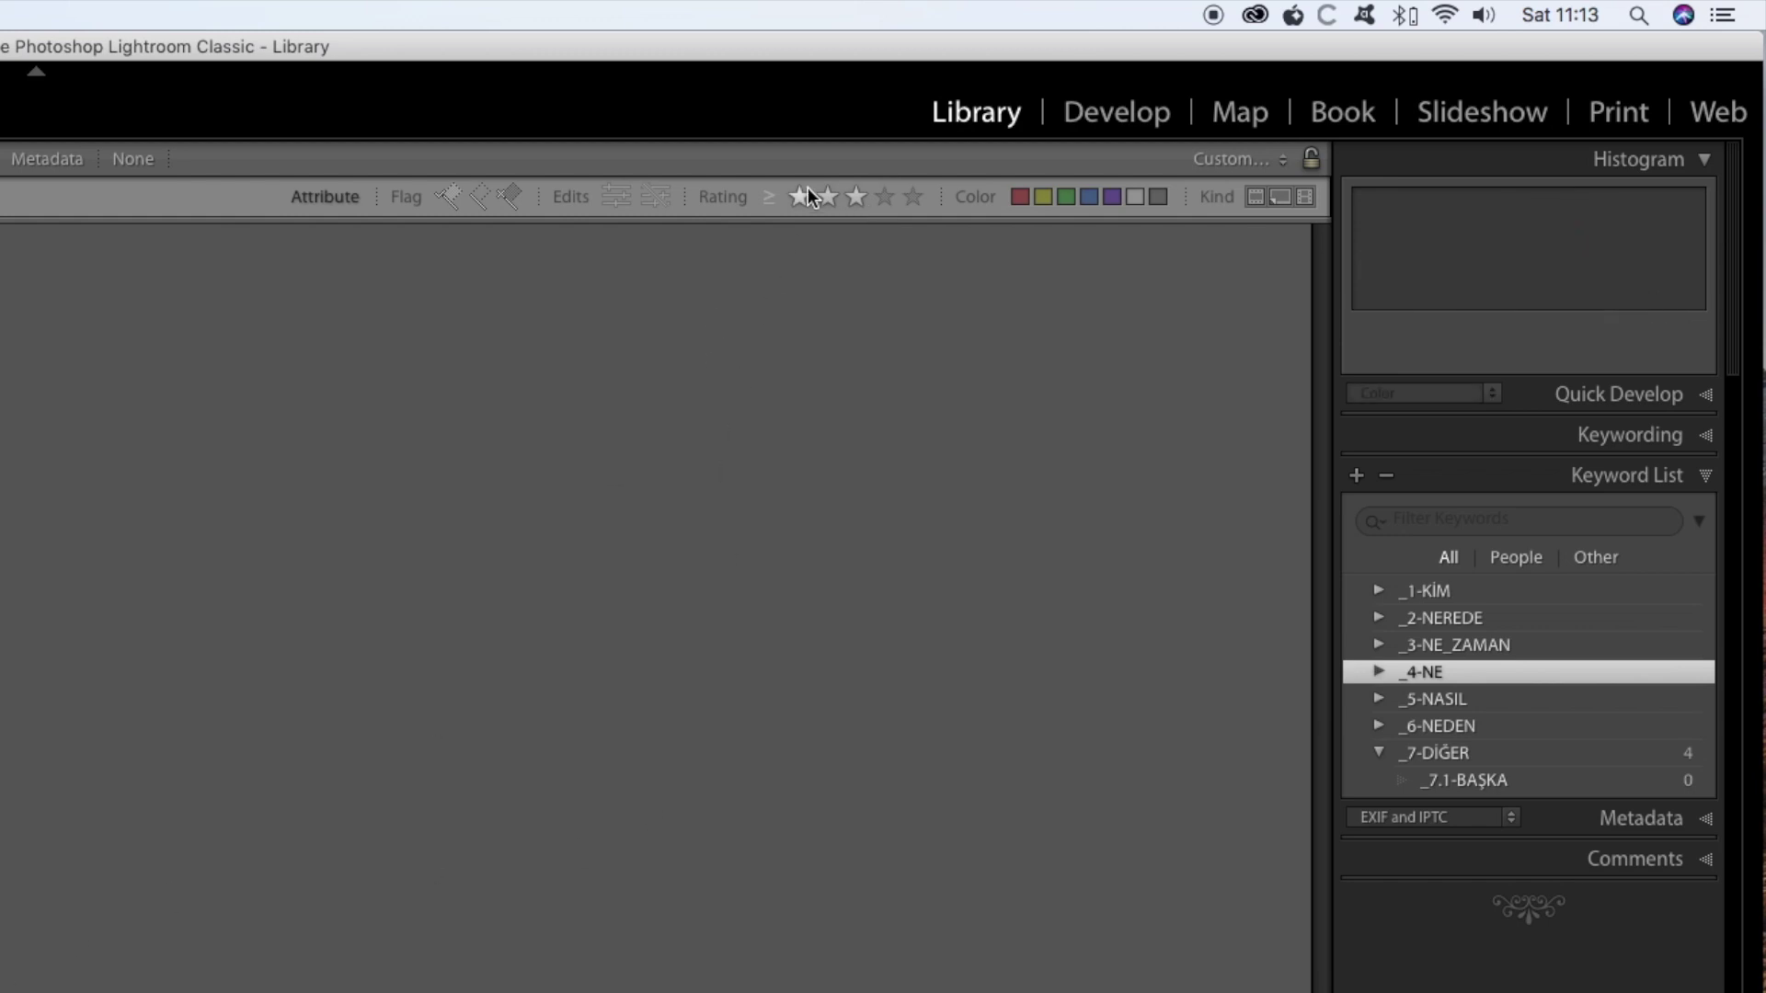
{"action": "left_click", "coordinate": [776, 197]}
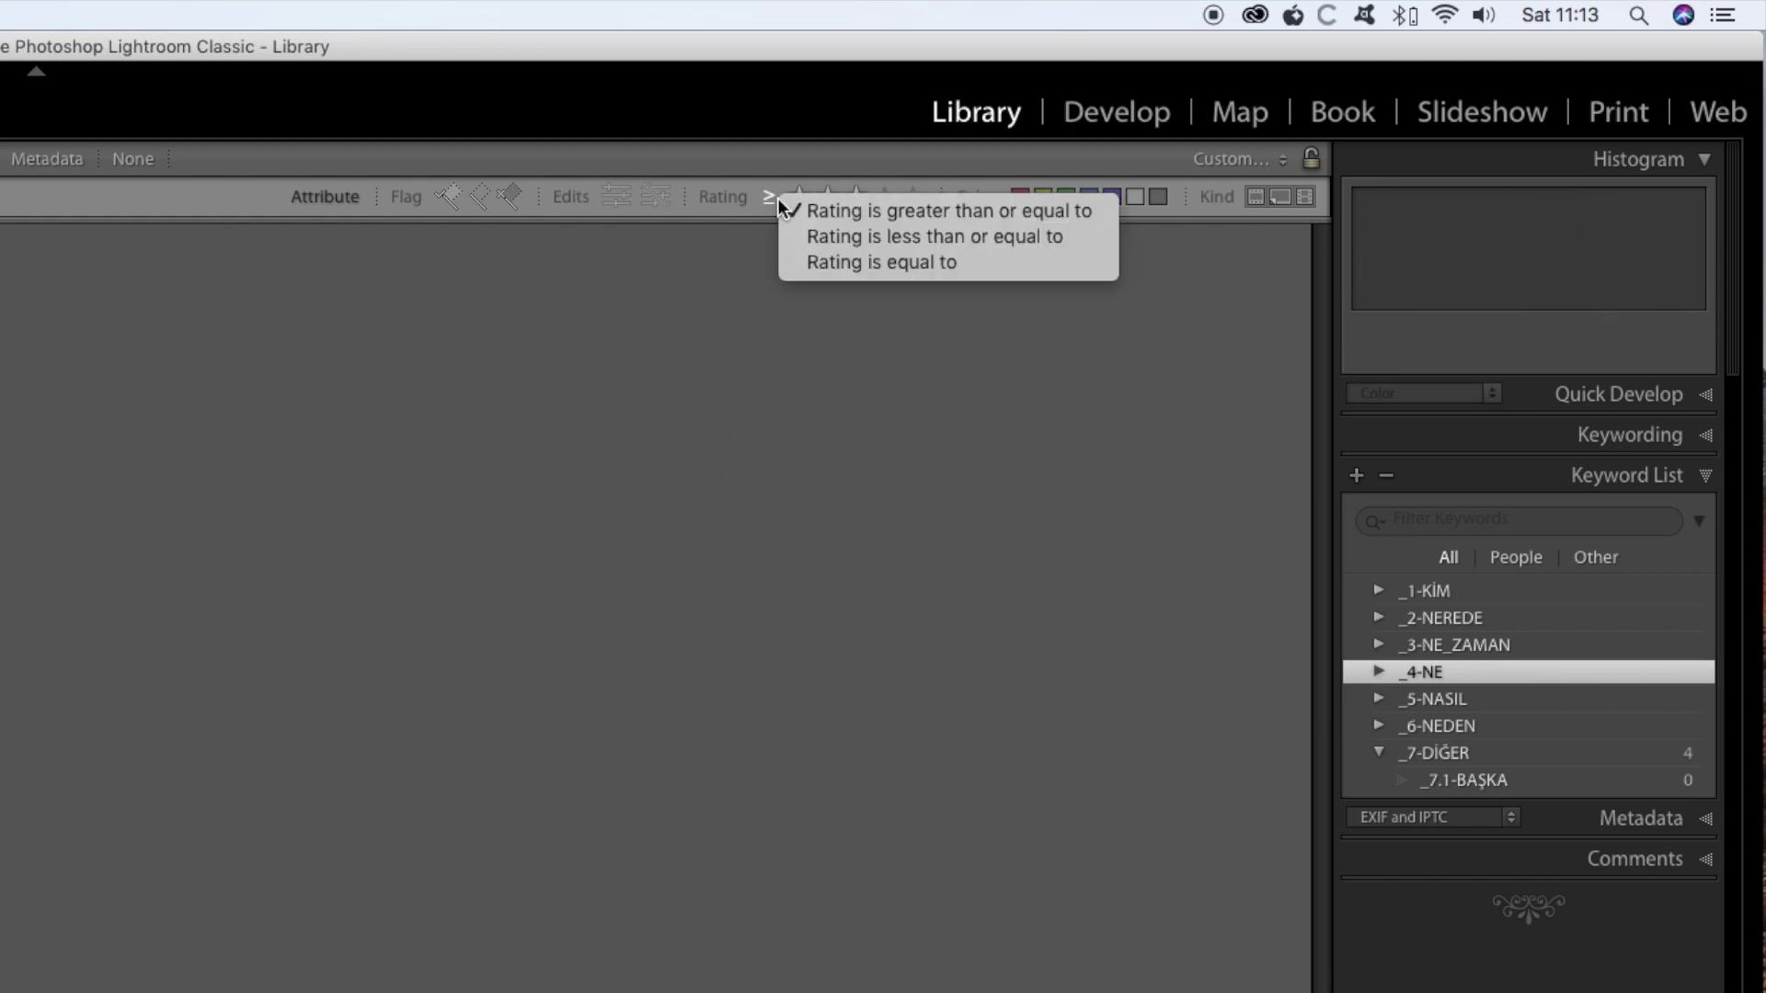
{"action": "left_click", "coordinate": [815, 237]}
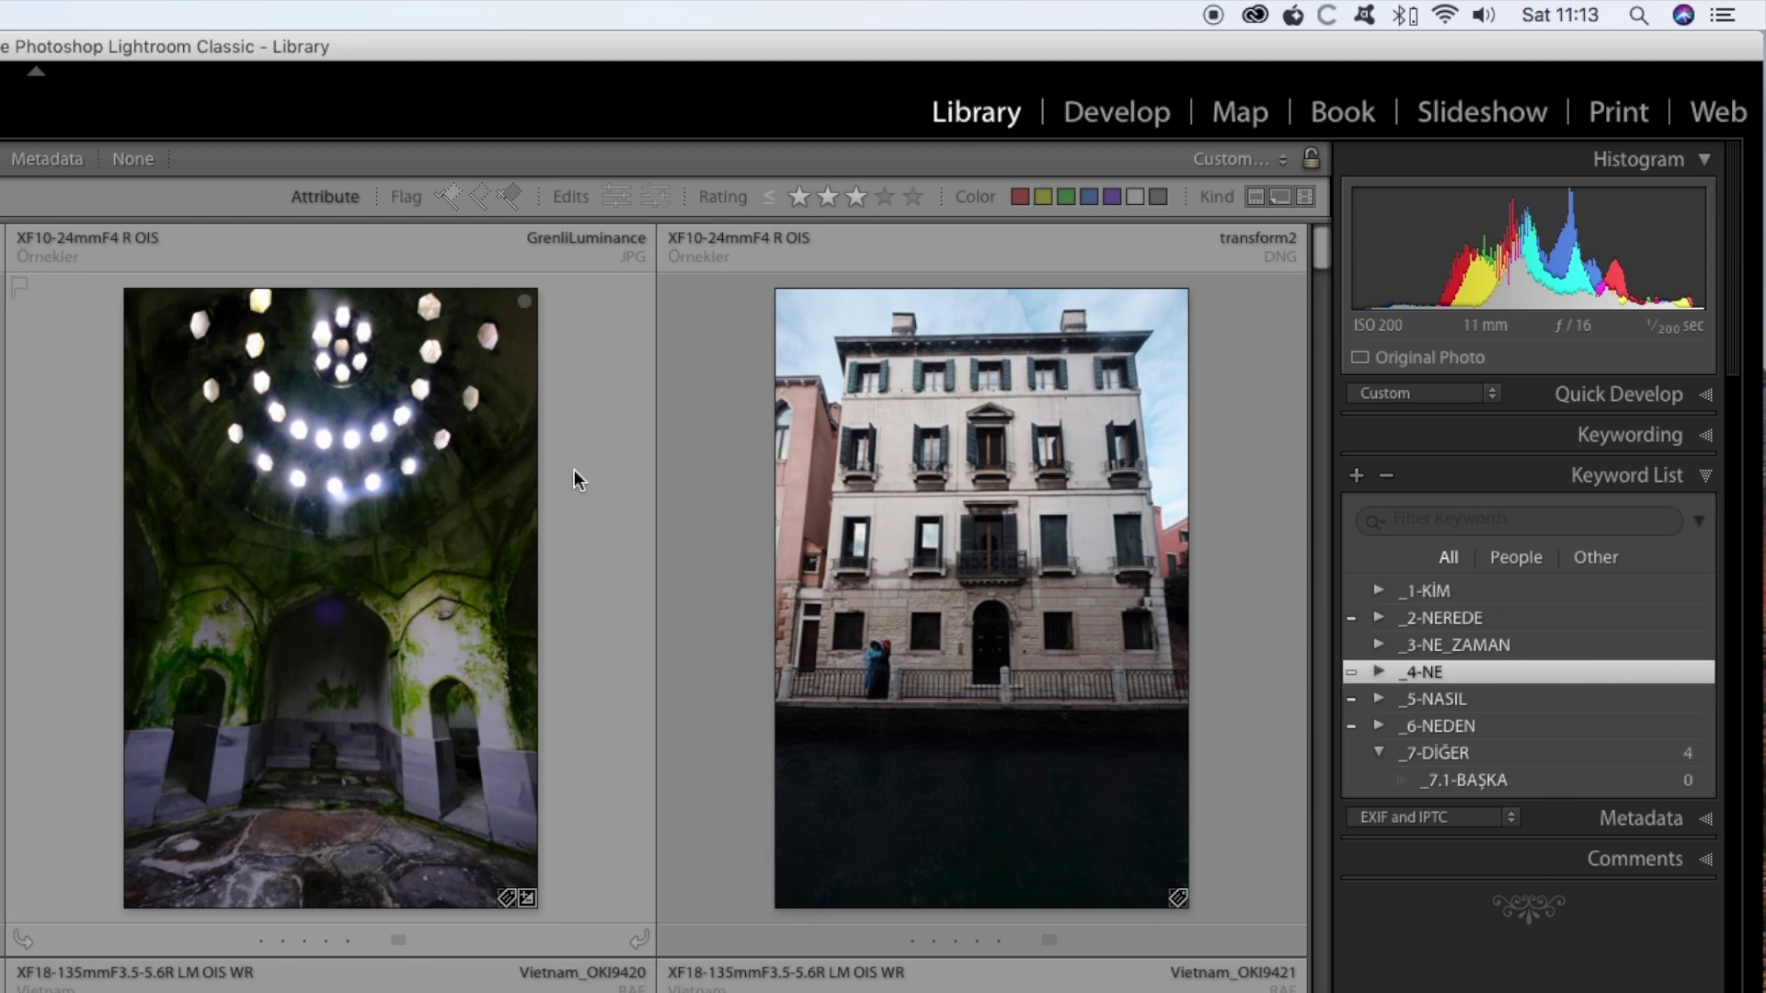
{"action": "left_click", "coordinate": [771, 196]}
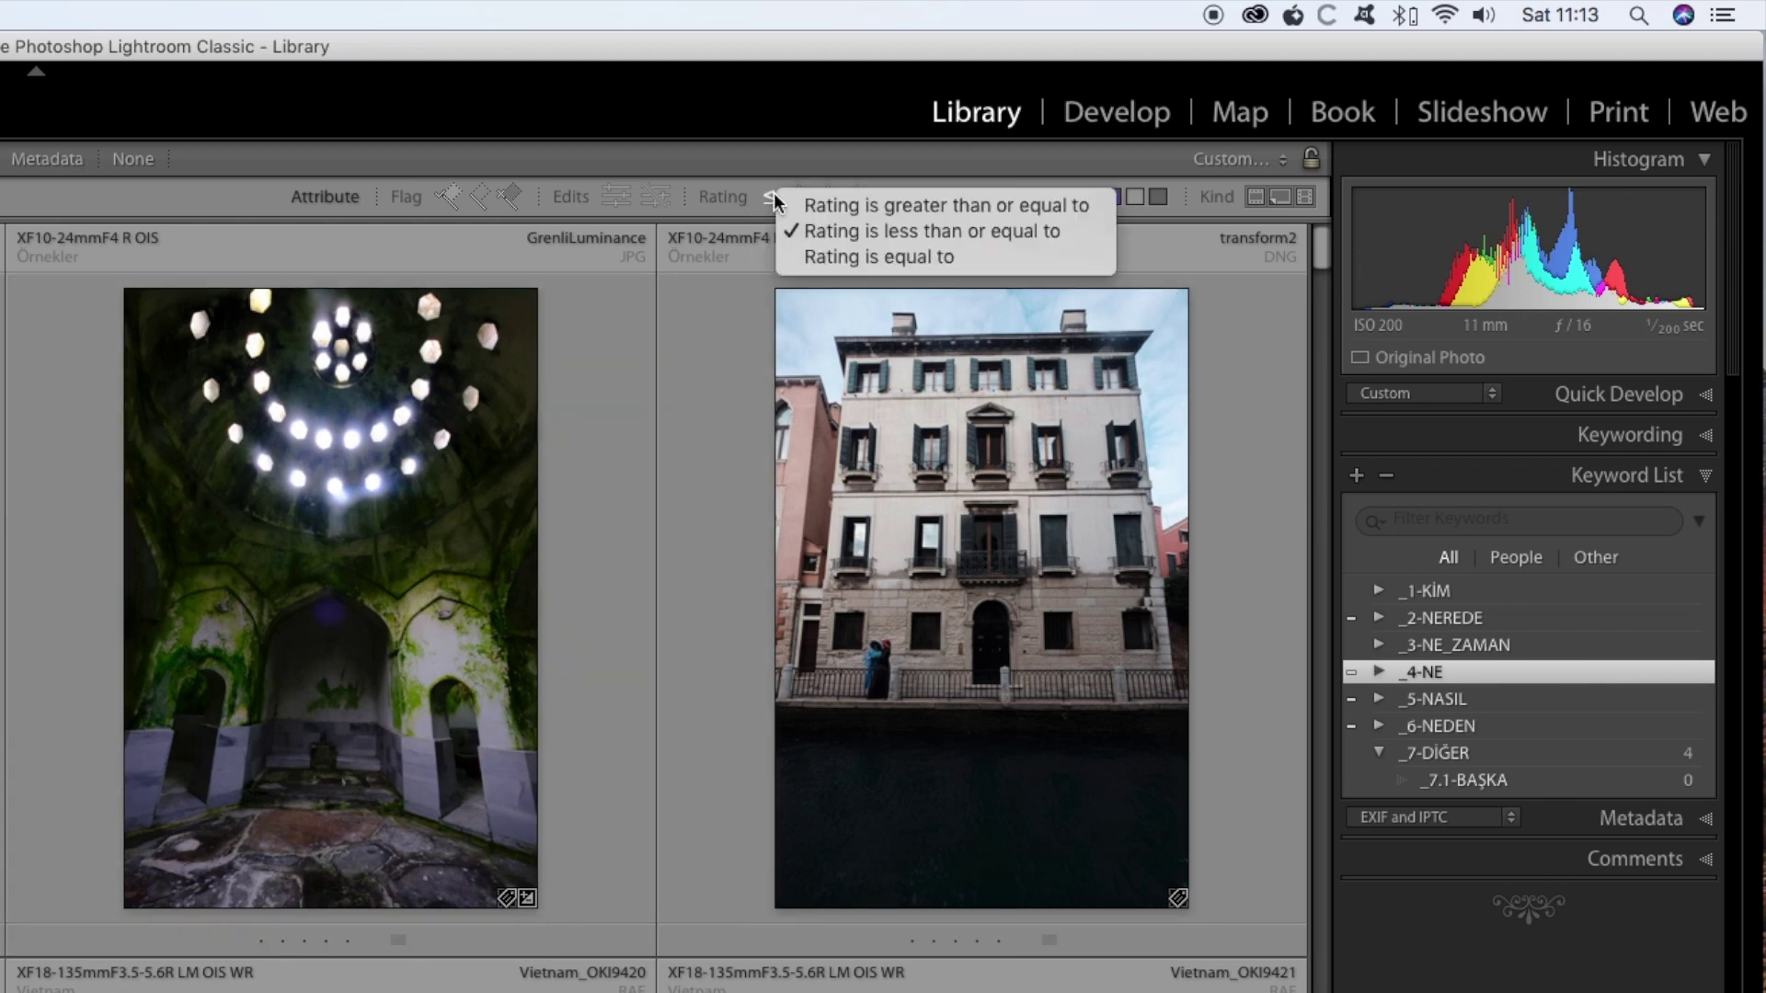
{"action": "left_click", "coordinate": [727, 195]}
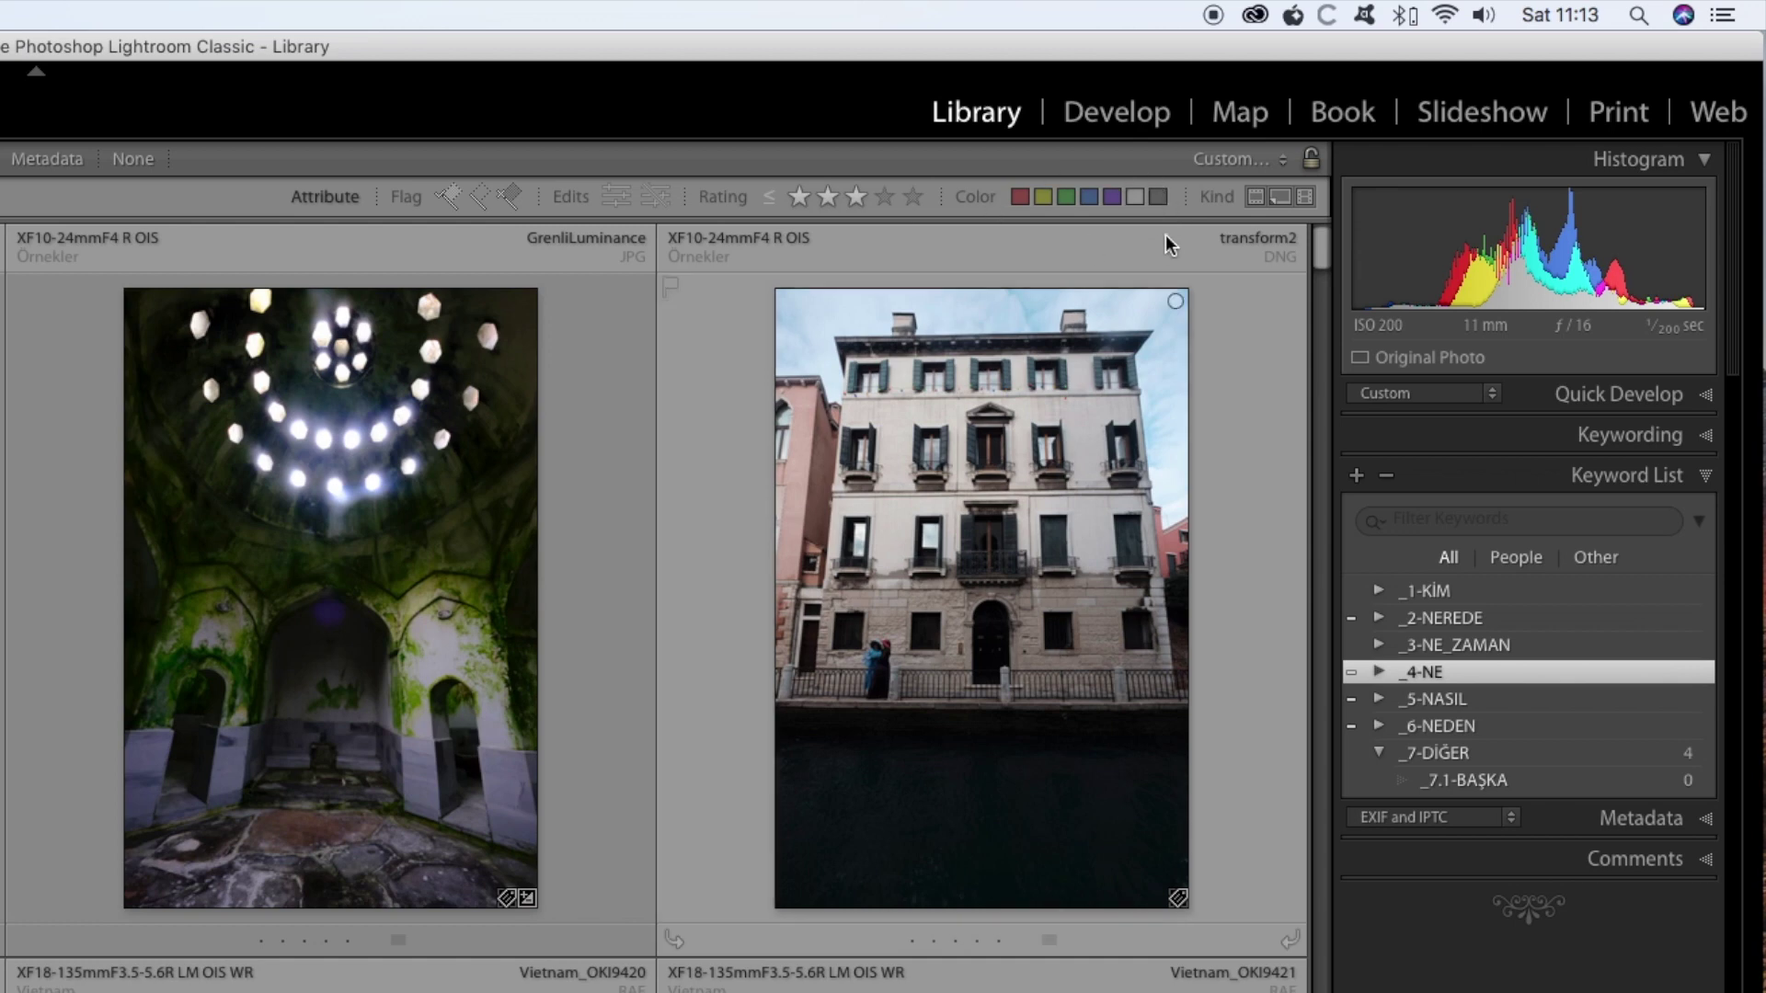
Toggle the green label filter, lower the rating to one star, and show the Metadata columns
{"action": "left_click", "coordinate": [1066, 197]}
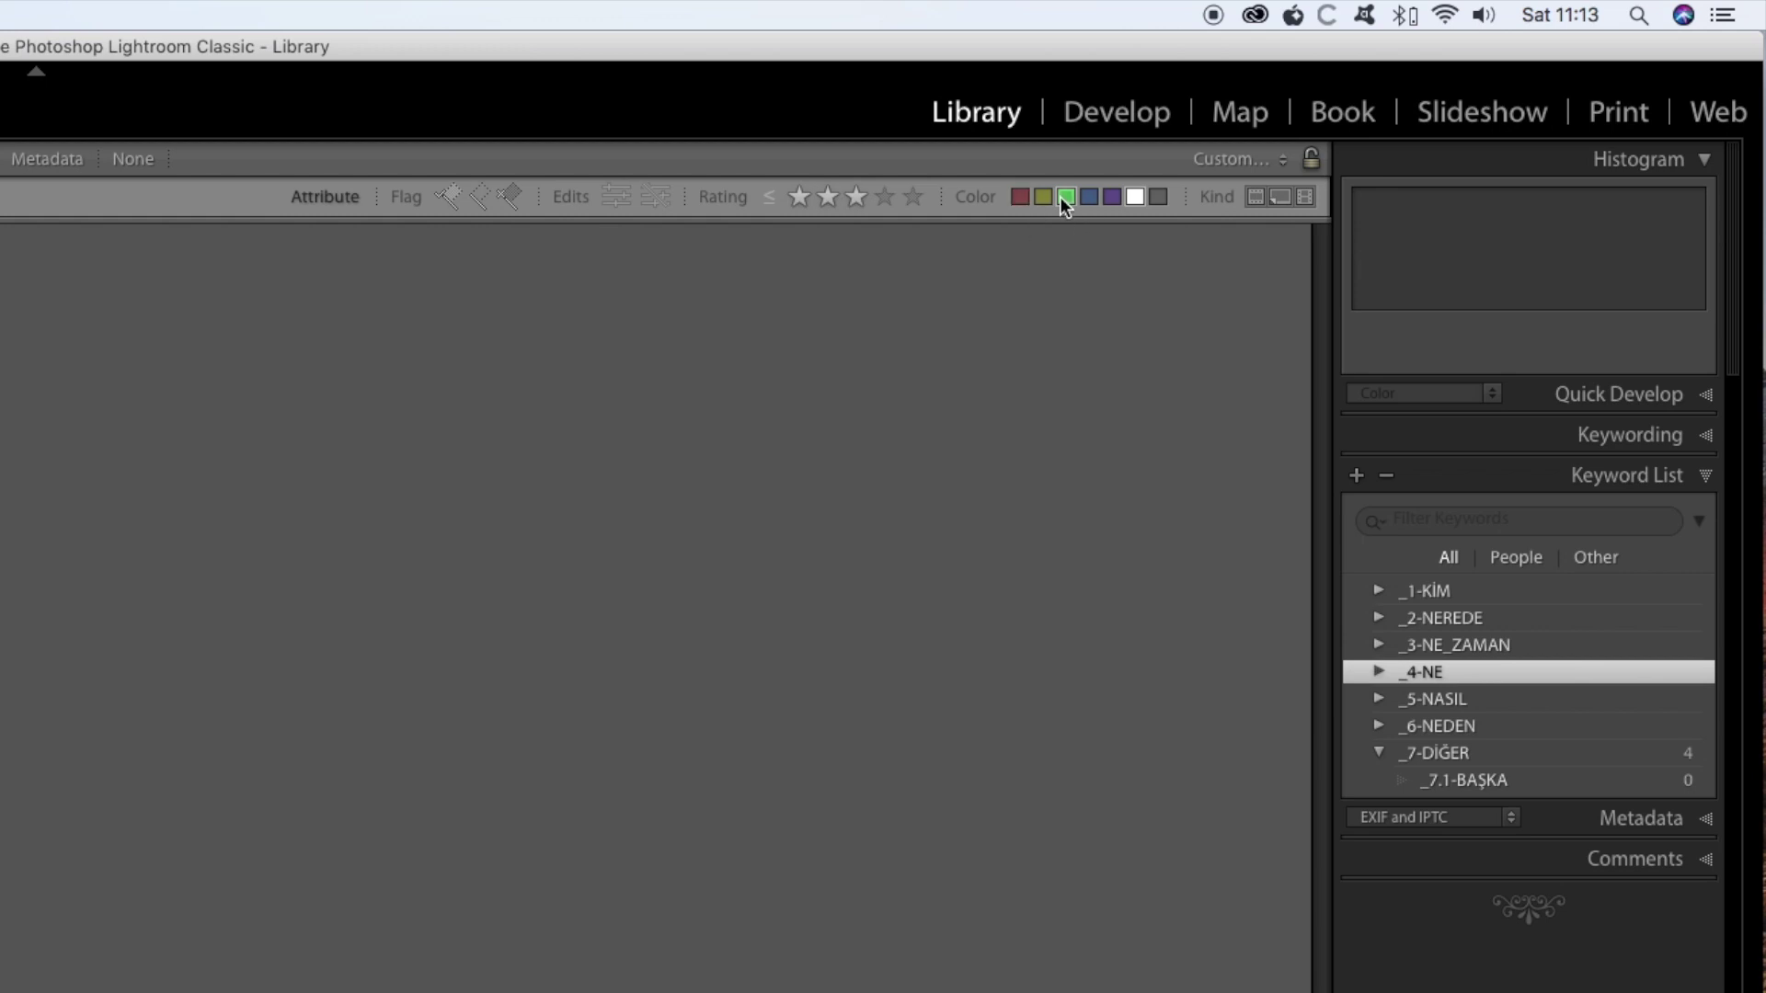
{"action": "left_click", "coordinate": [1143, 200]}
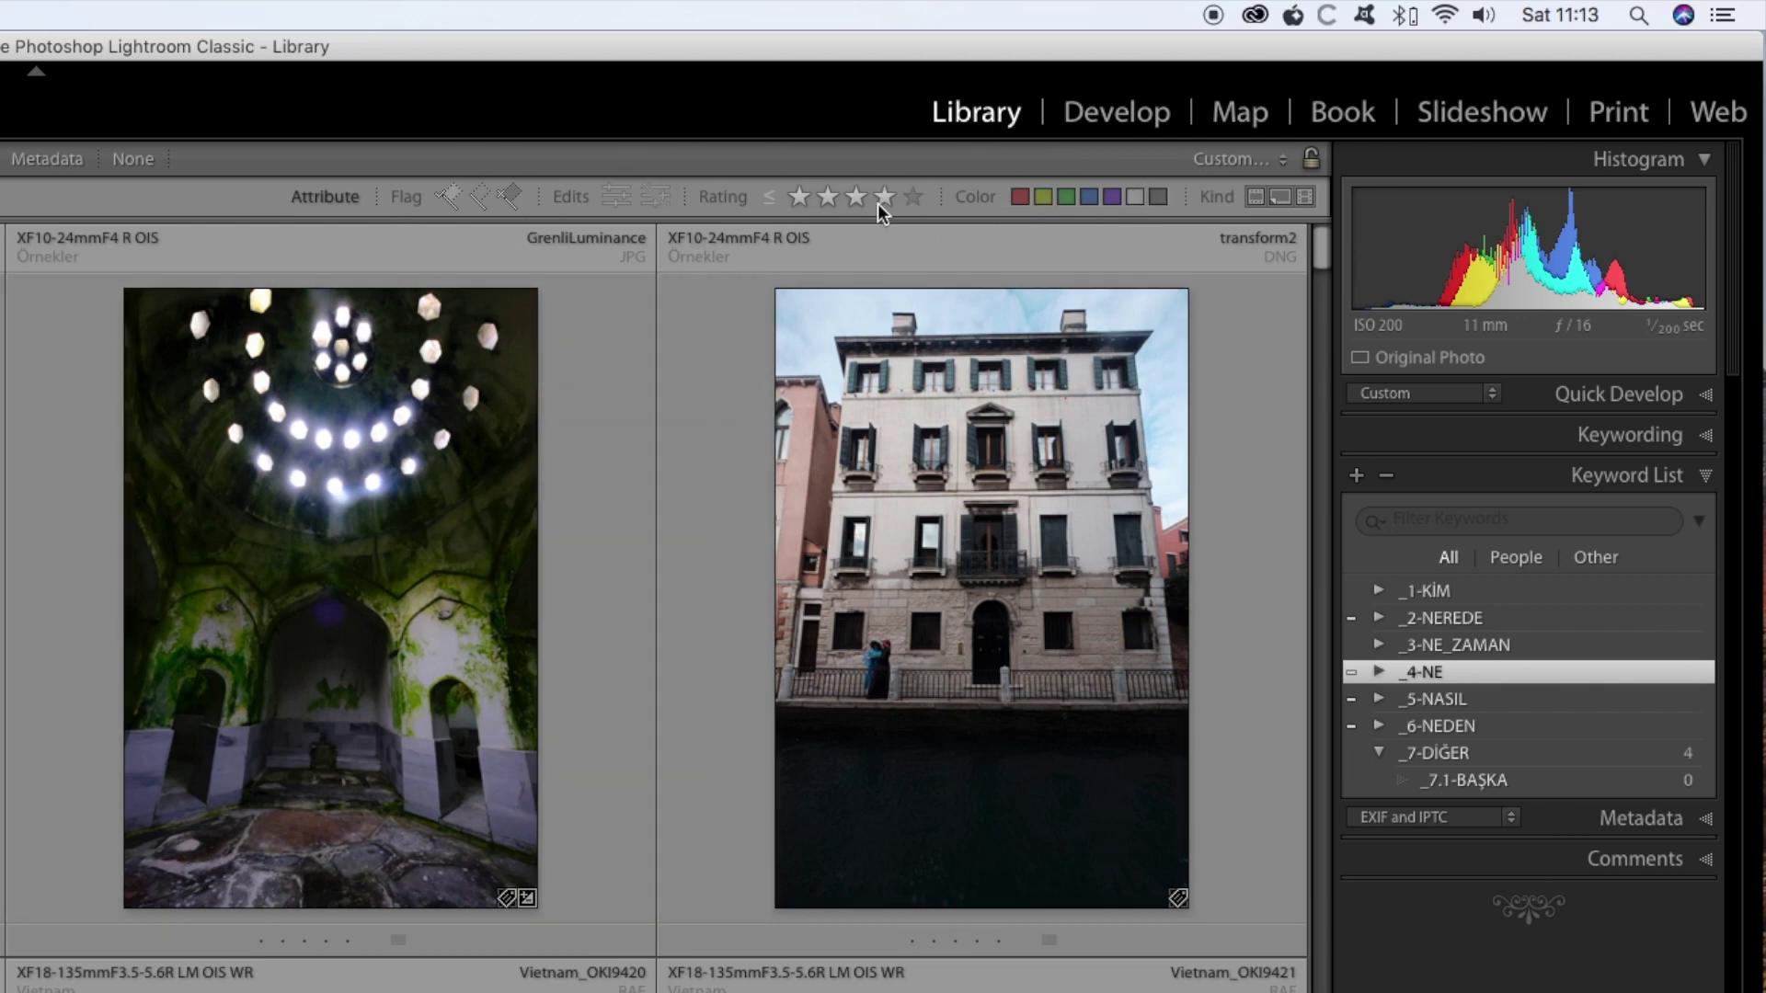
{"action": "left_click", "coordinate": [800, 198]}
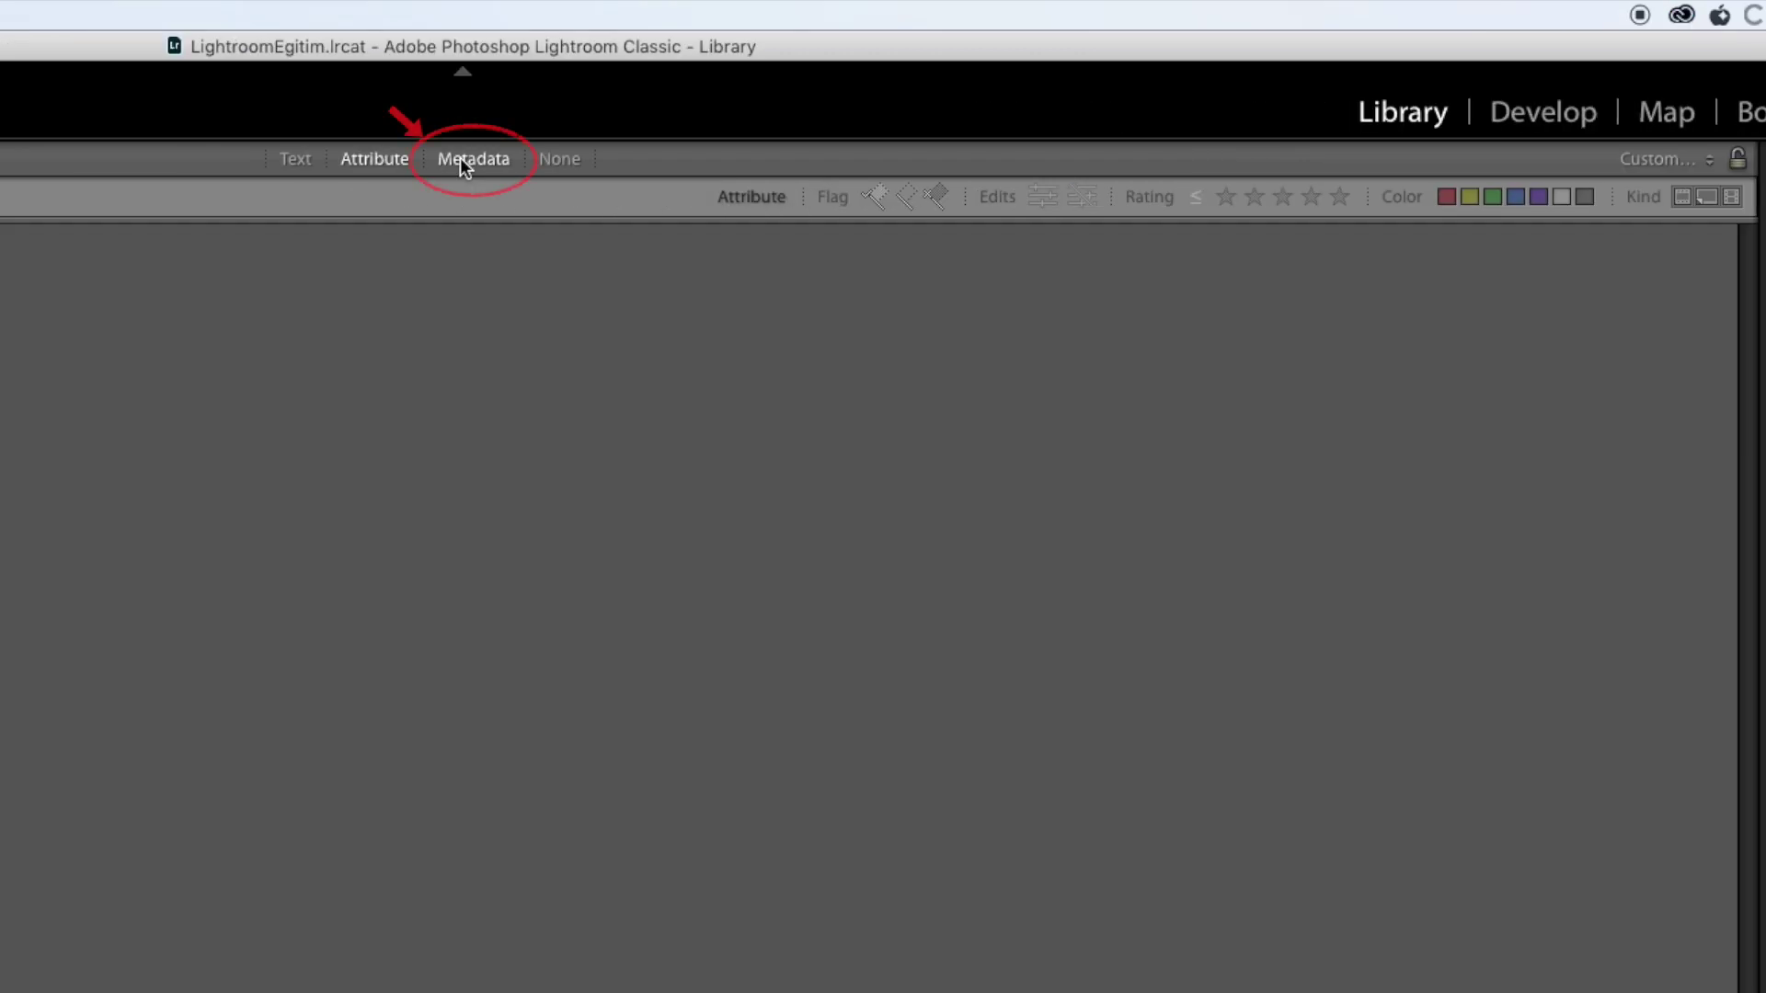
{"action": "left_click", "coordinate": [460, 158]}
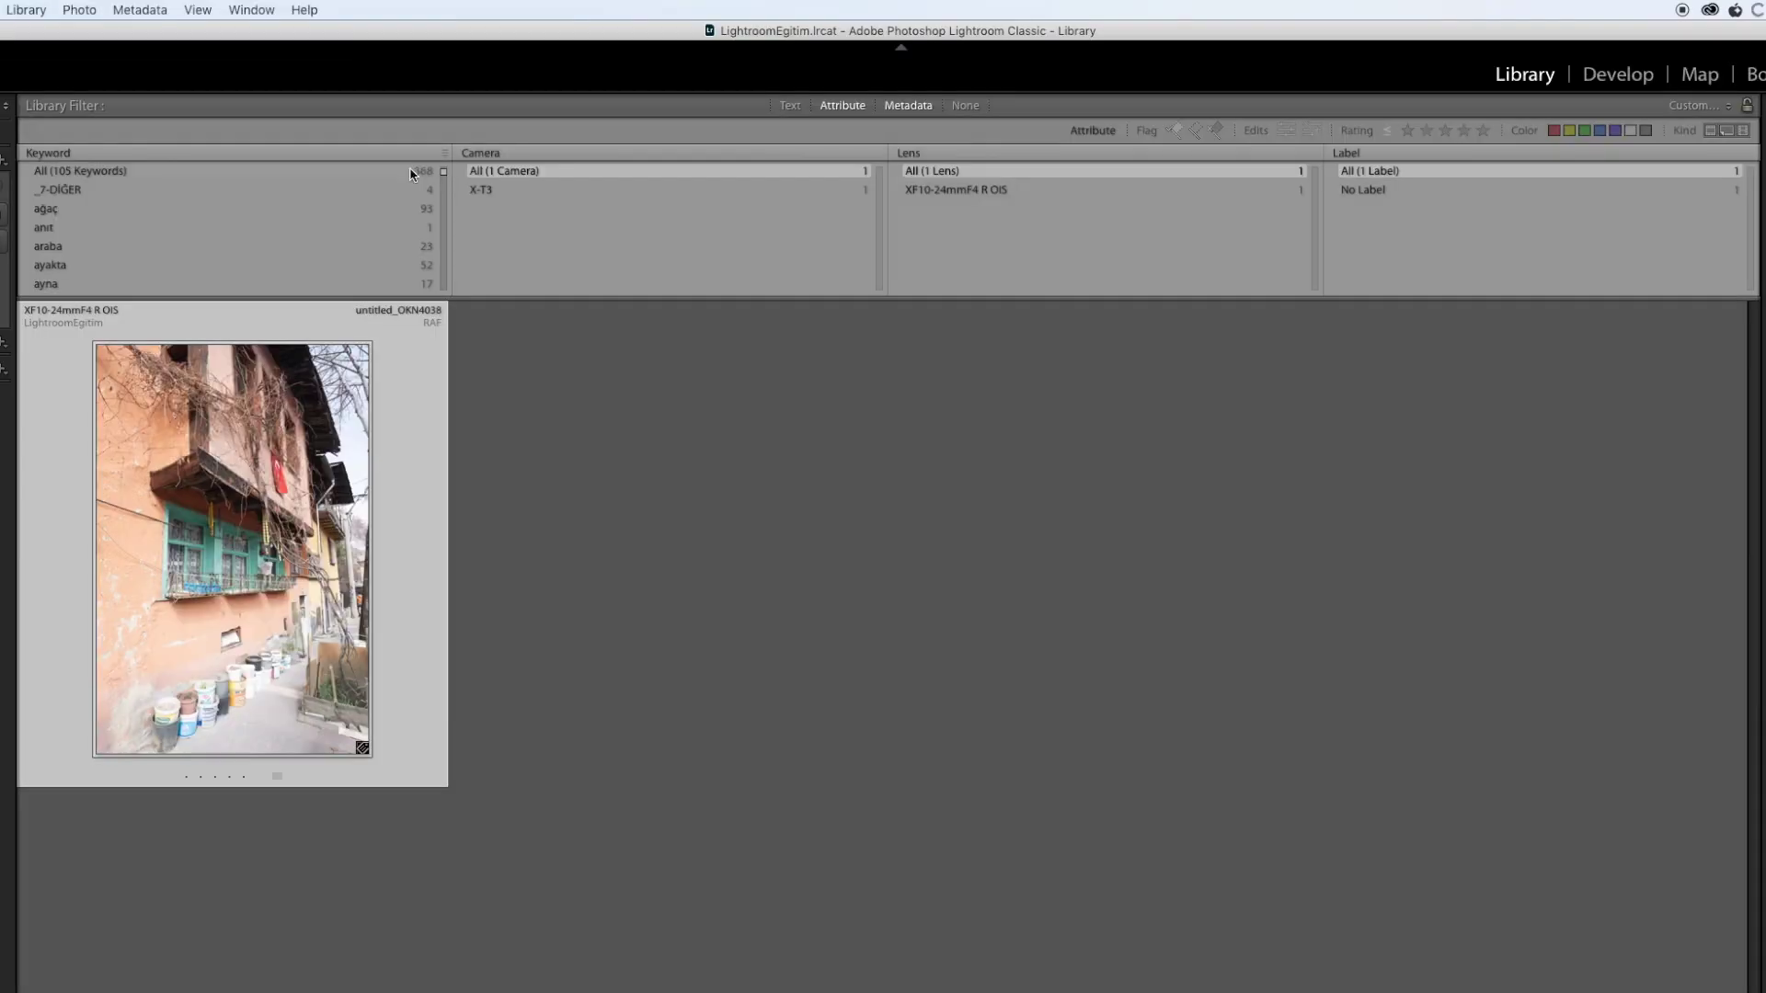
Clear the keyword filter so the grid shows every photo
{"action": "left_click", "coordinate": [412, 173]}
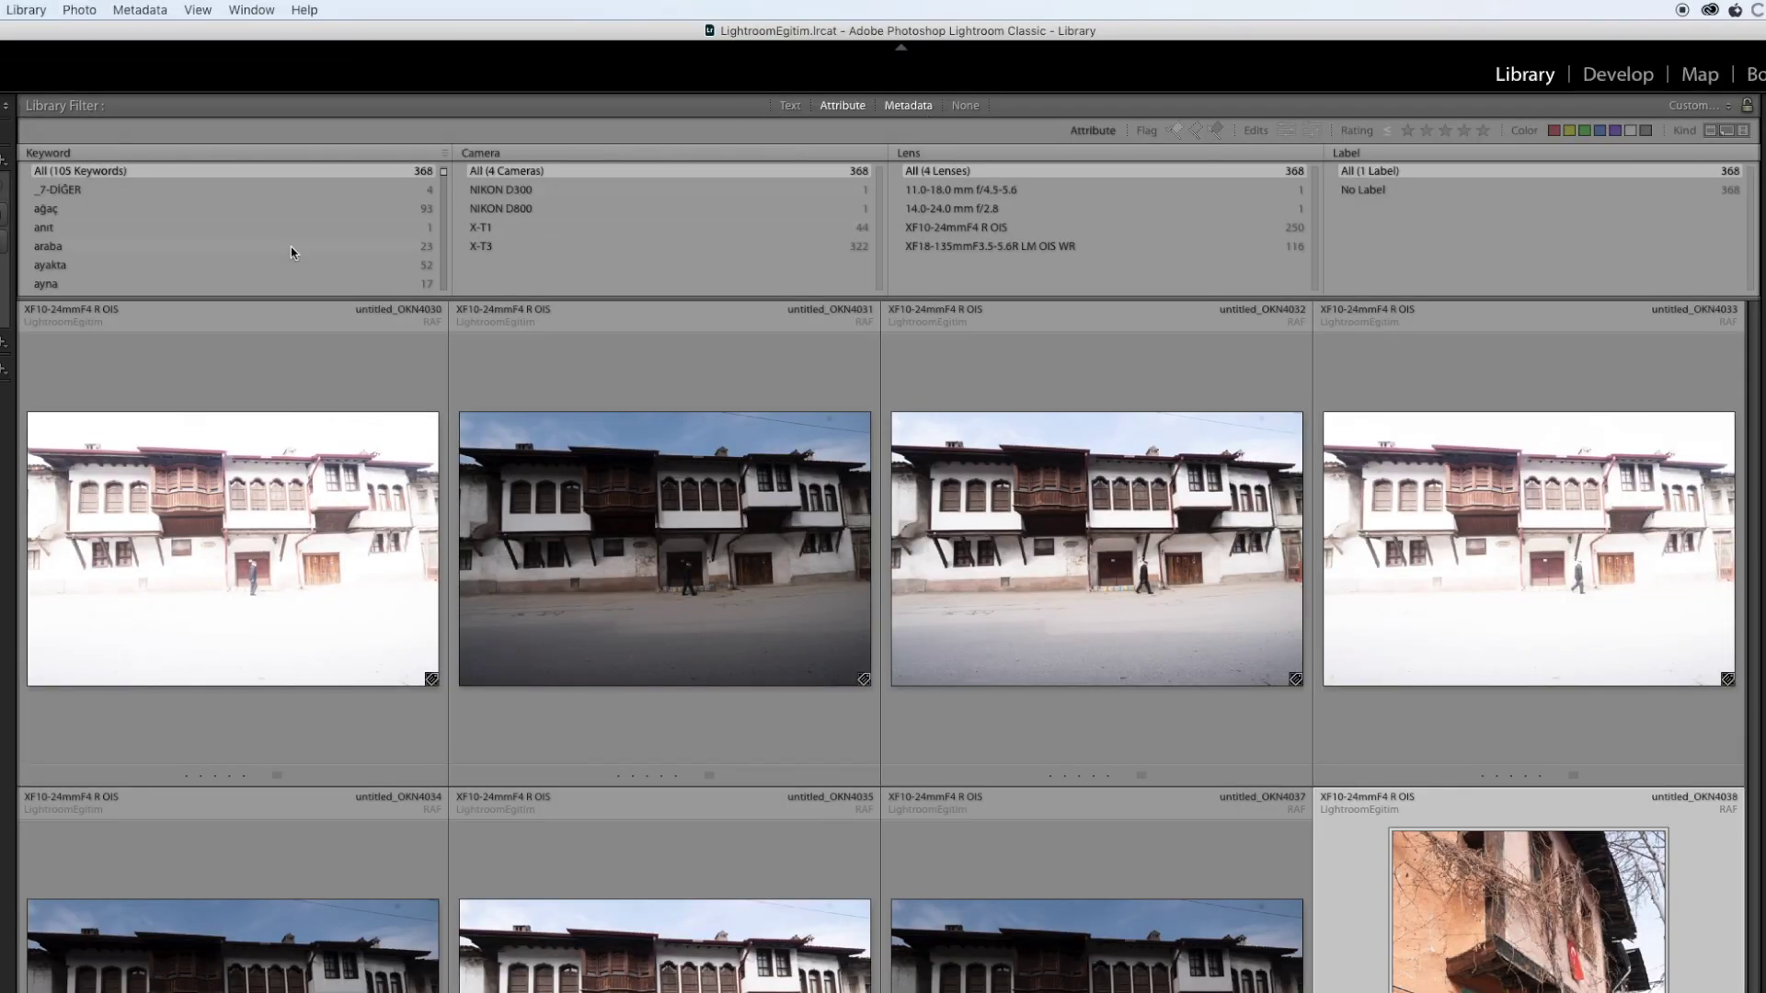
{"action": "scroll", "coordinate": [757, 493], "scroll_direction": "up", "scroll_amount": 3}
{"action": "scroll", "coordinate": [1364, 540], "scroll_direction": "up", "scroll_amount": 3}
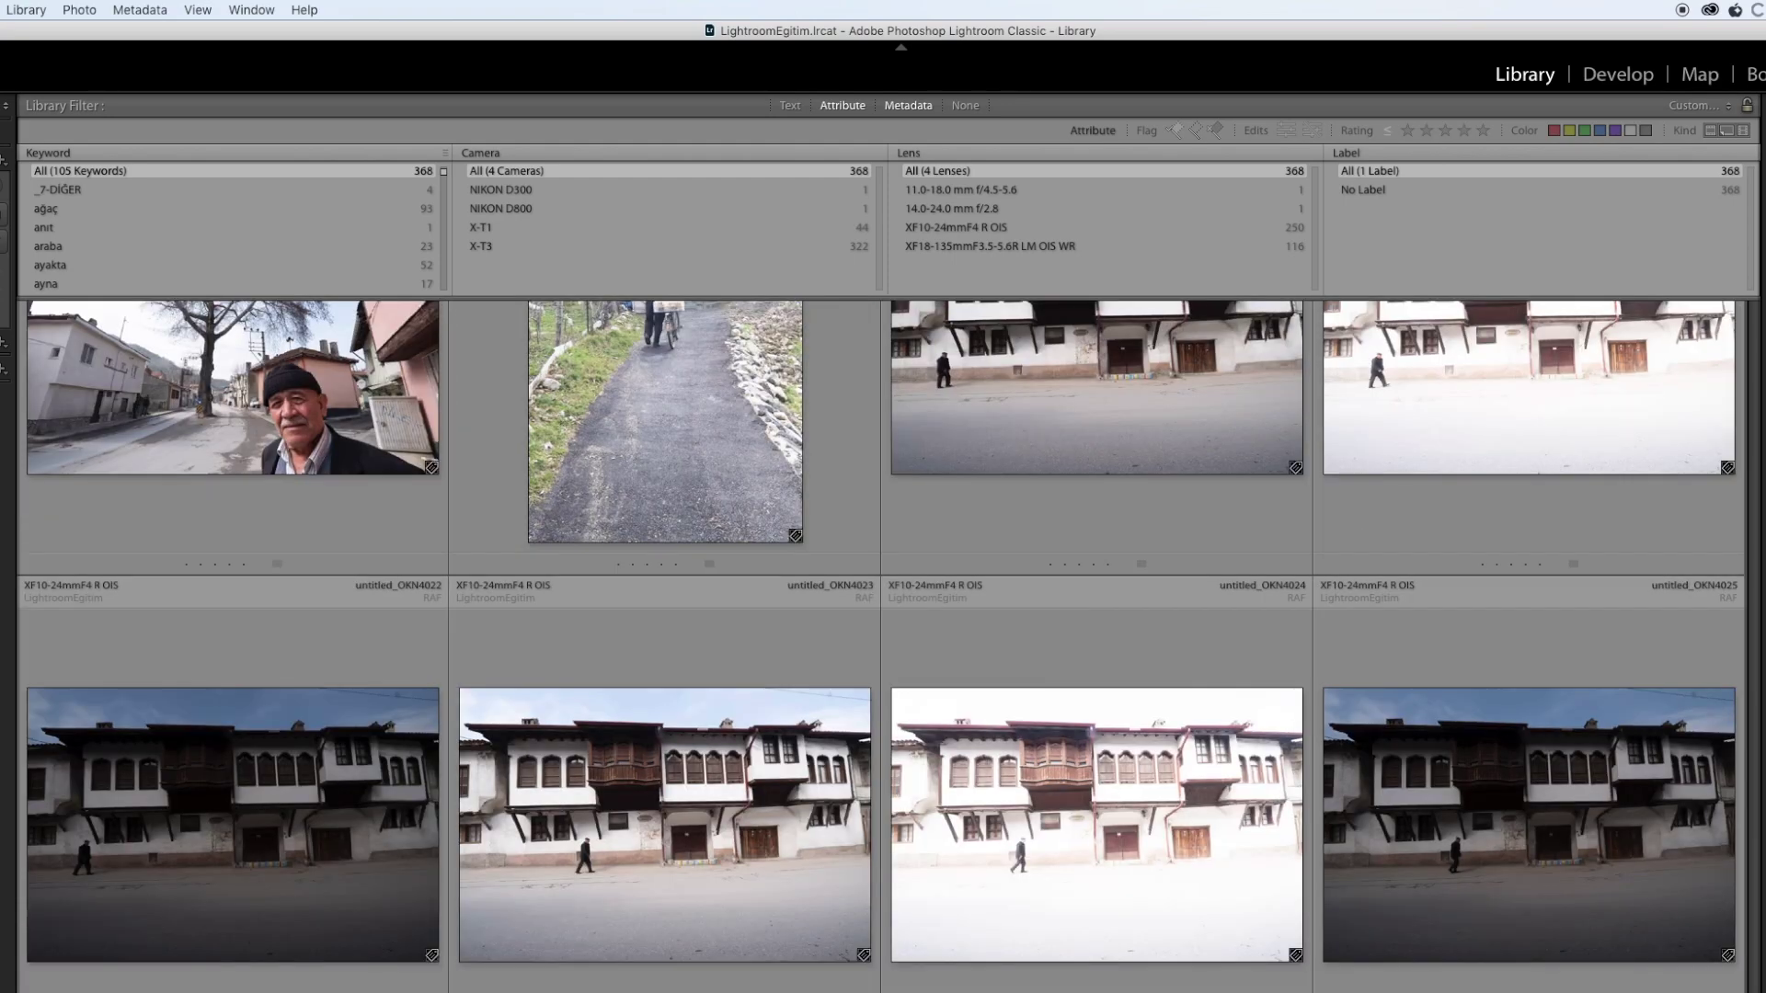
{"action": "scroll", "coordinate": [1709, 349], "scroll_direction": "up", "scroll_amount": 3}
{"action": "scroll", "coordinate": [1709, 348], "scroll_direction": "up", "scroll_amount": 10}
{"action": "scroll", "coordinate": [1709, 348], "scroll_direction": "up", "scroll_amount": 10}
{"action": "scroll", "coordinate": [1709, 349], "scroll_direction": "up", "scroll_amount": 10}
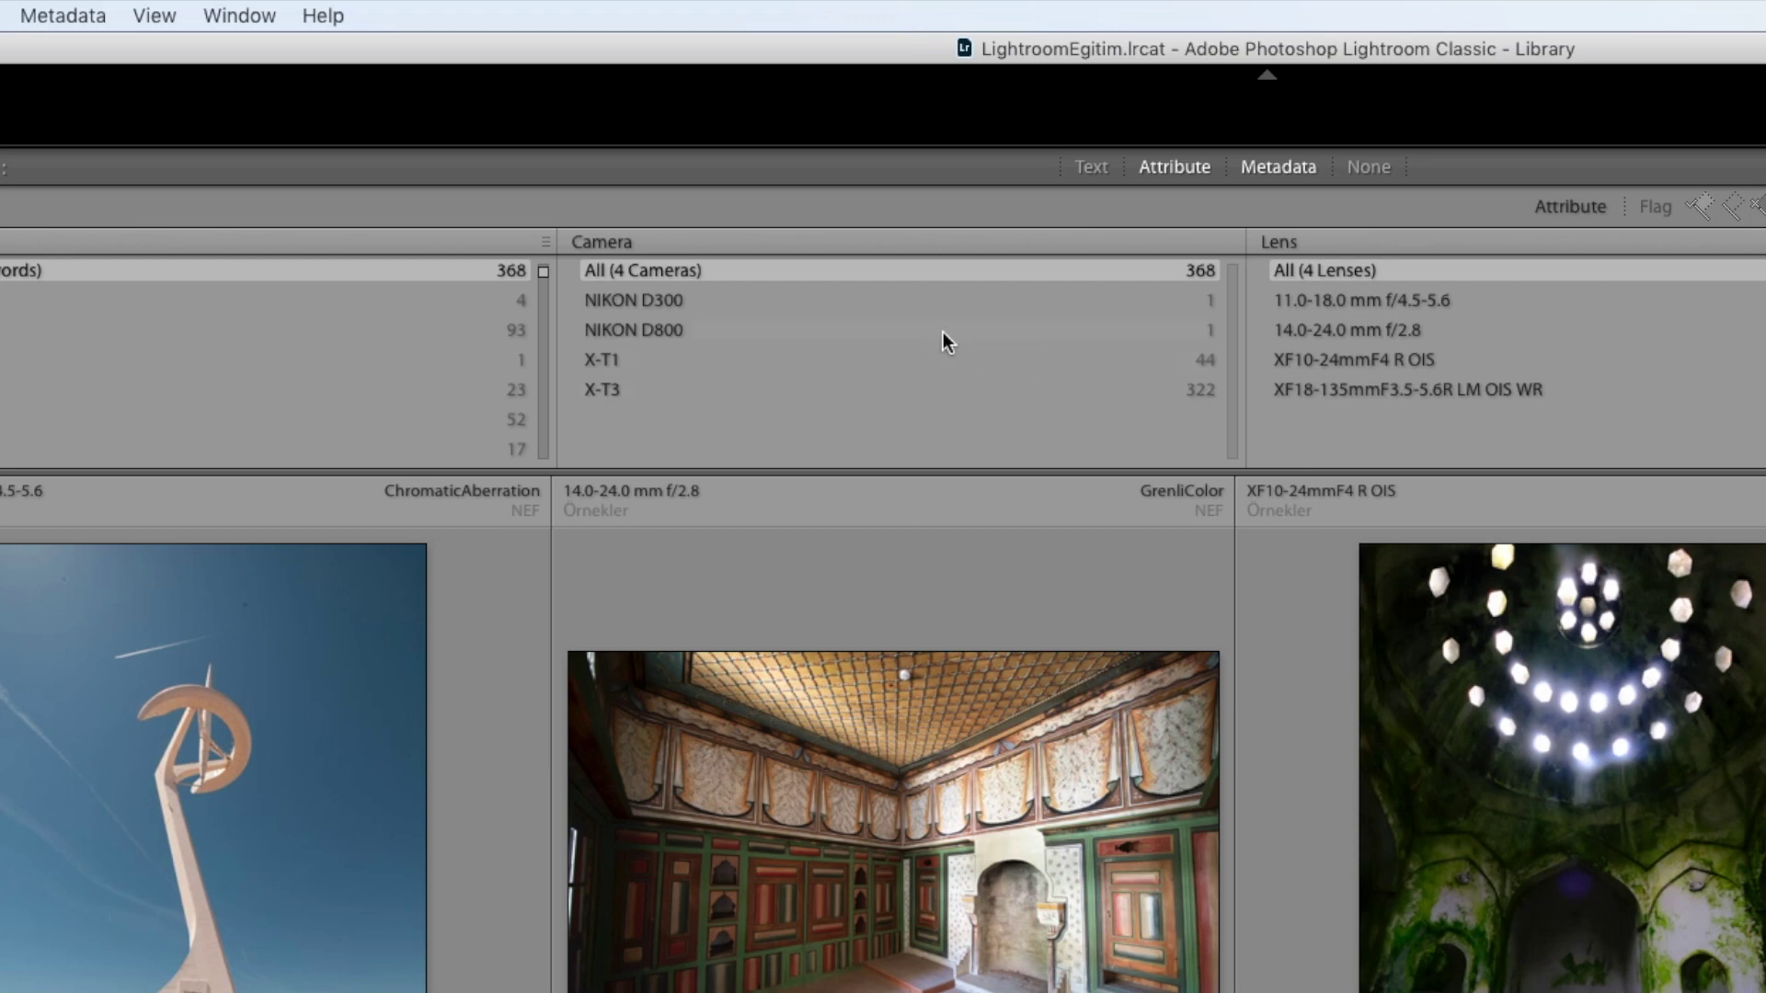
Try the X-T3, X-T1 and NIKON D800 camera filters, then filter to the XF18-135mmF3.5-5.6R LM OIS WR lens
{"action": "left_click", "coordinate": [614, 392]}
{"action": "left_click", "coordinate": [621, 361]}
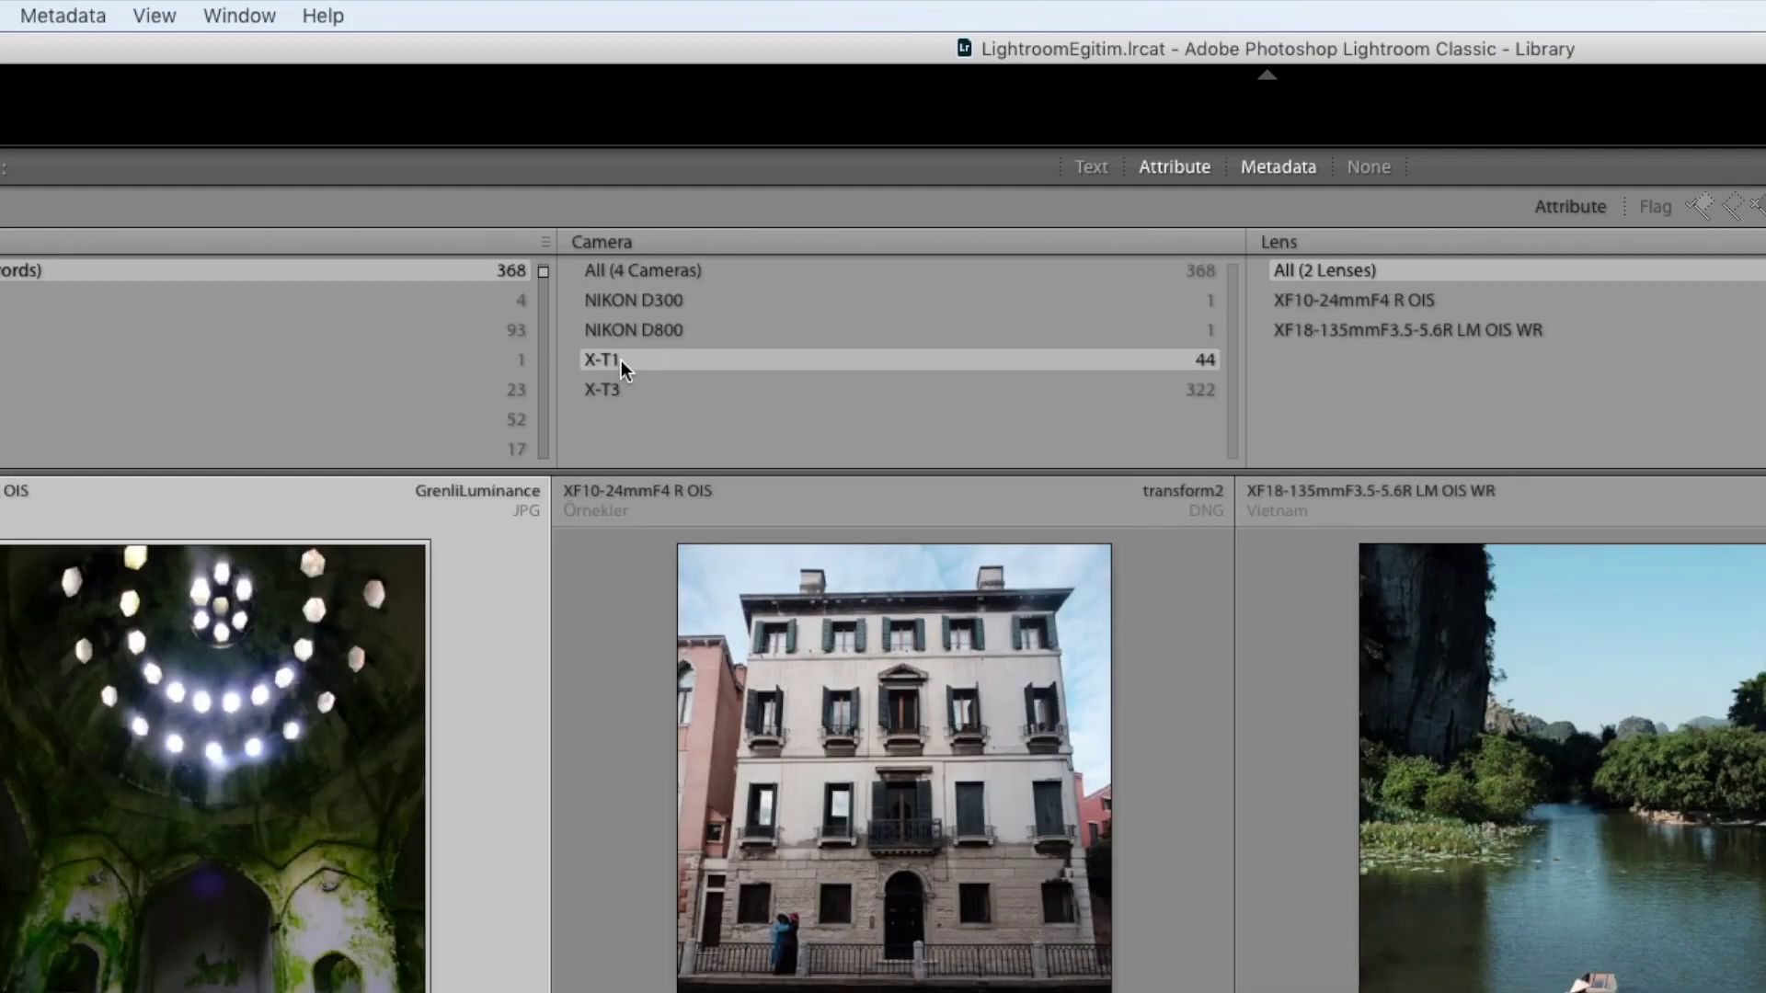
{"action": "left_click", "coordinate": [632, 329]}
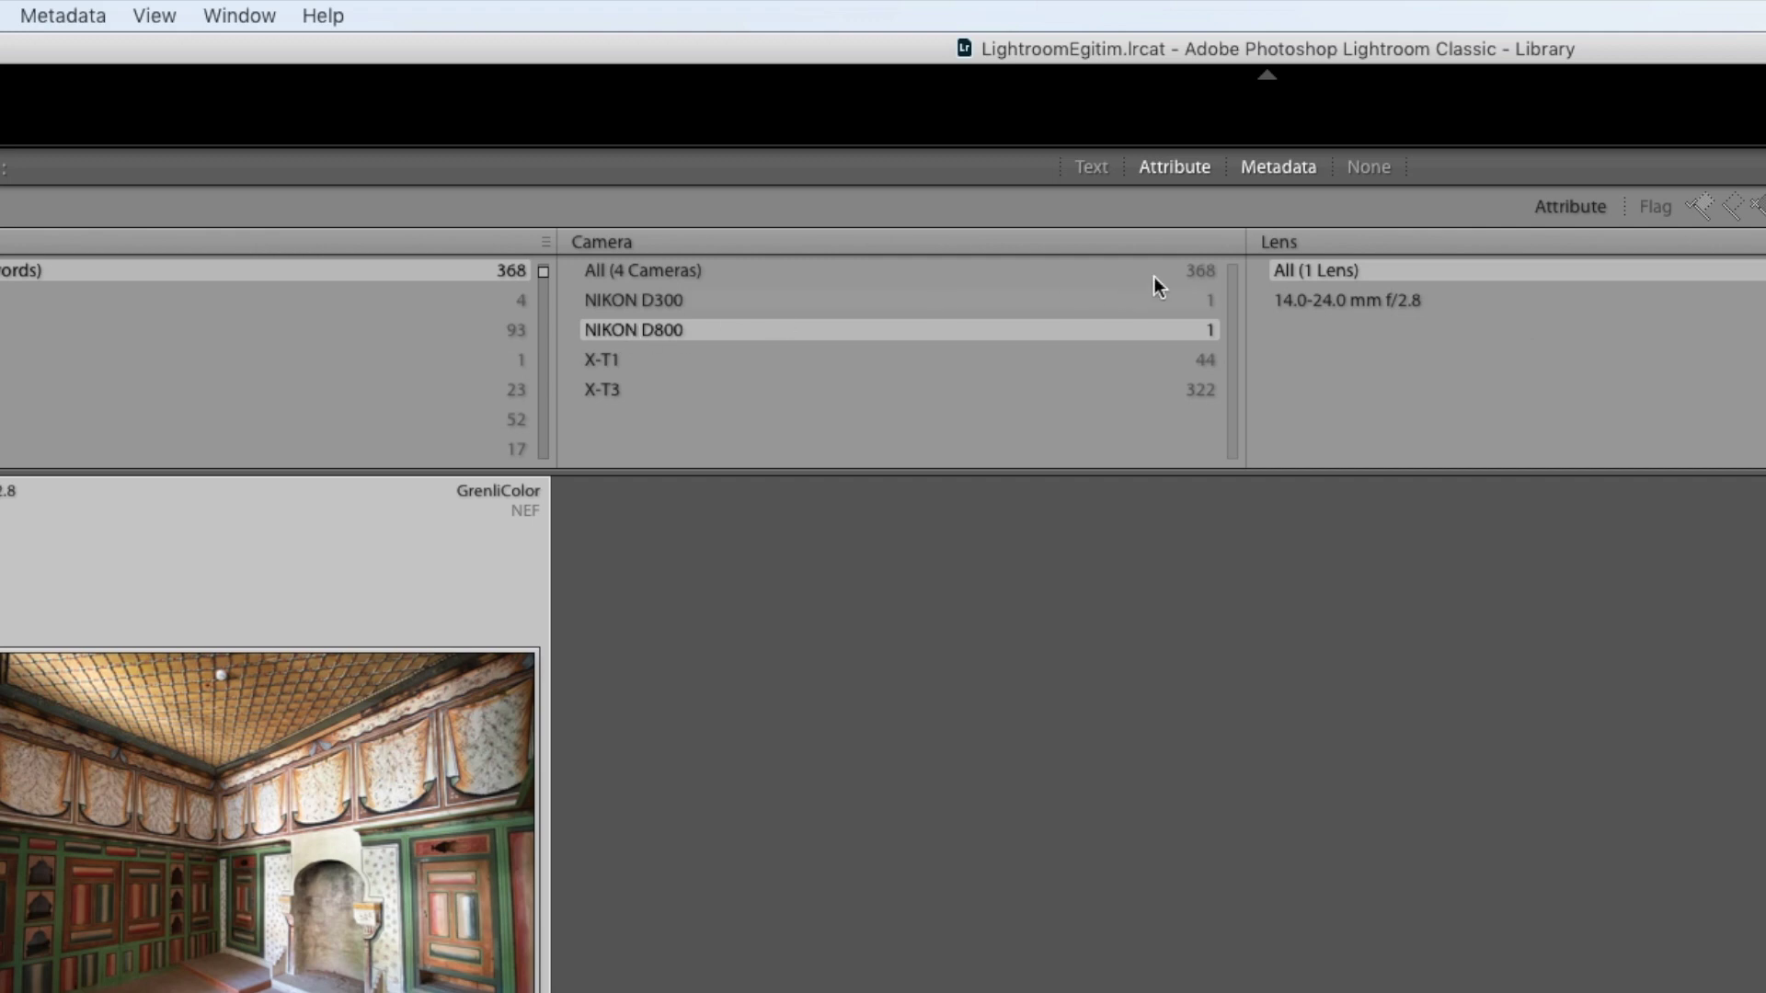
{"action": "left_click", "coordinate": [717, 270]}
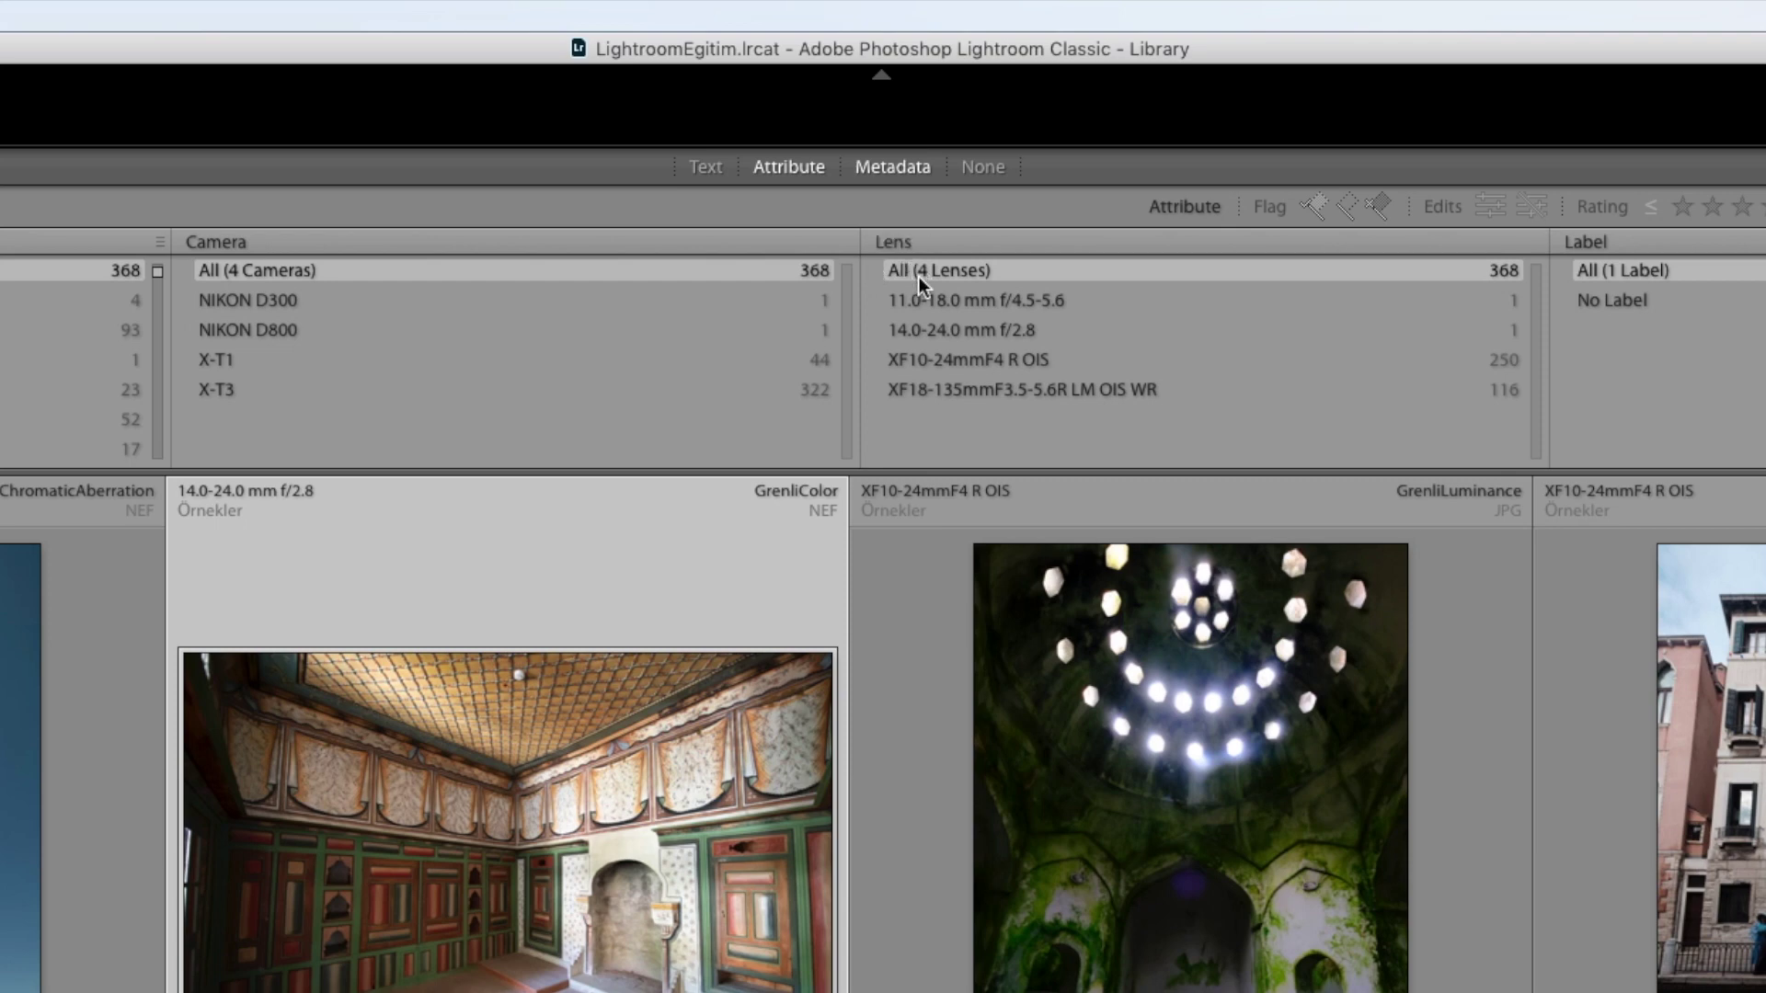
{"action": "left_click", "coordinate": [941, 361]}
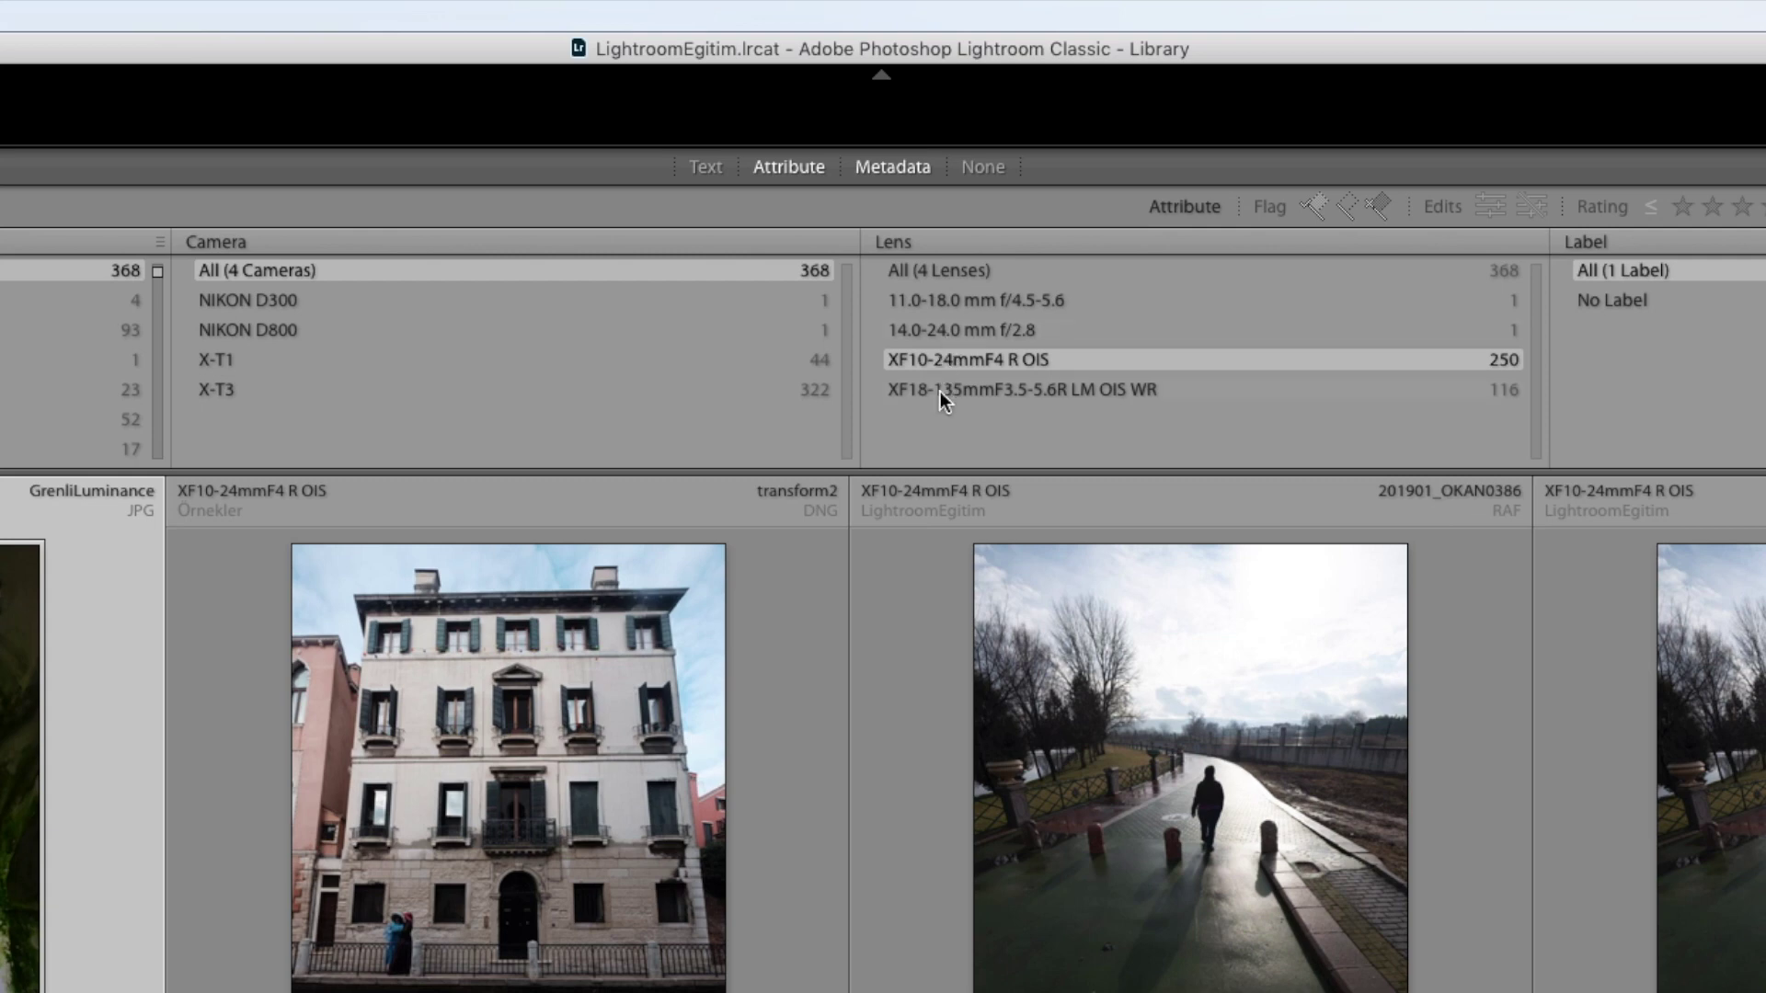
{"action": "left_click", "coordinate": [940, 391]}
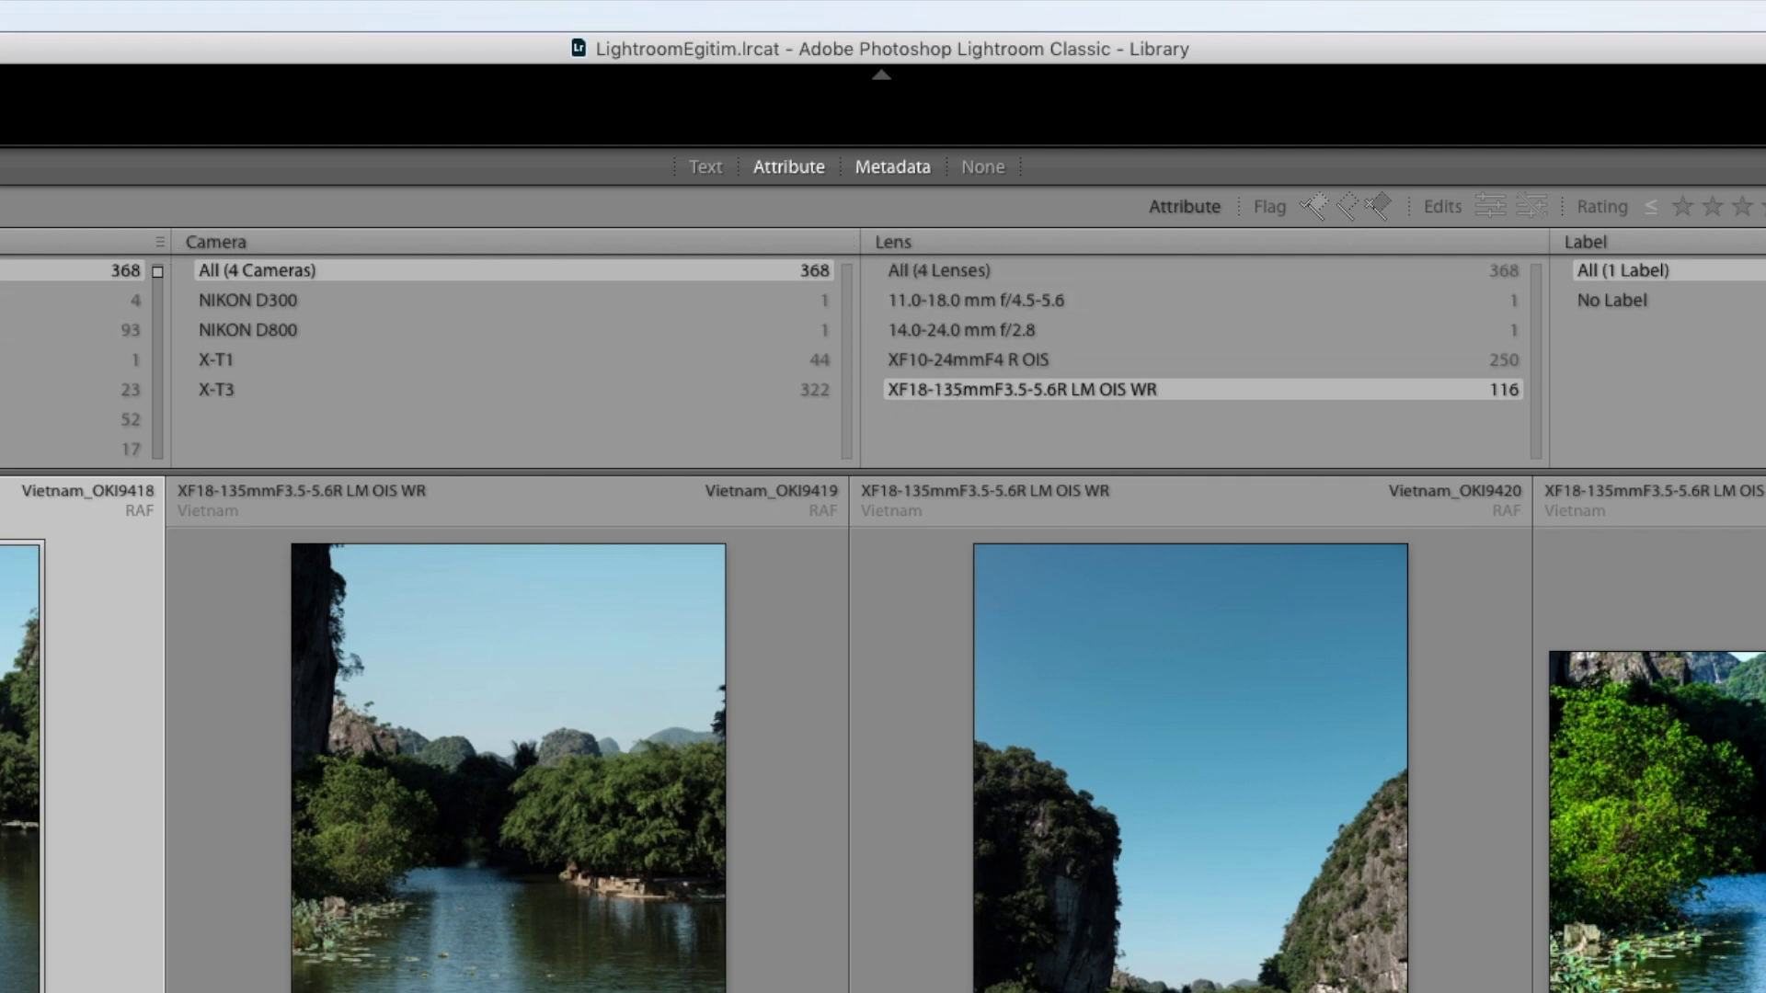
{"action": "left_click", "coordinate": [907, 247]}
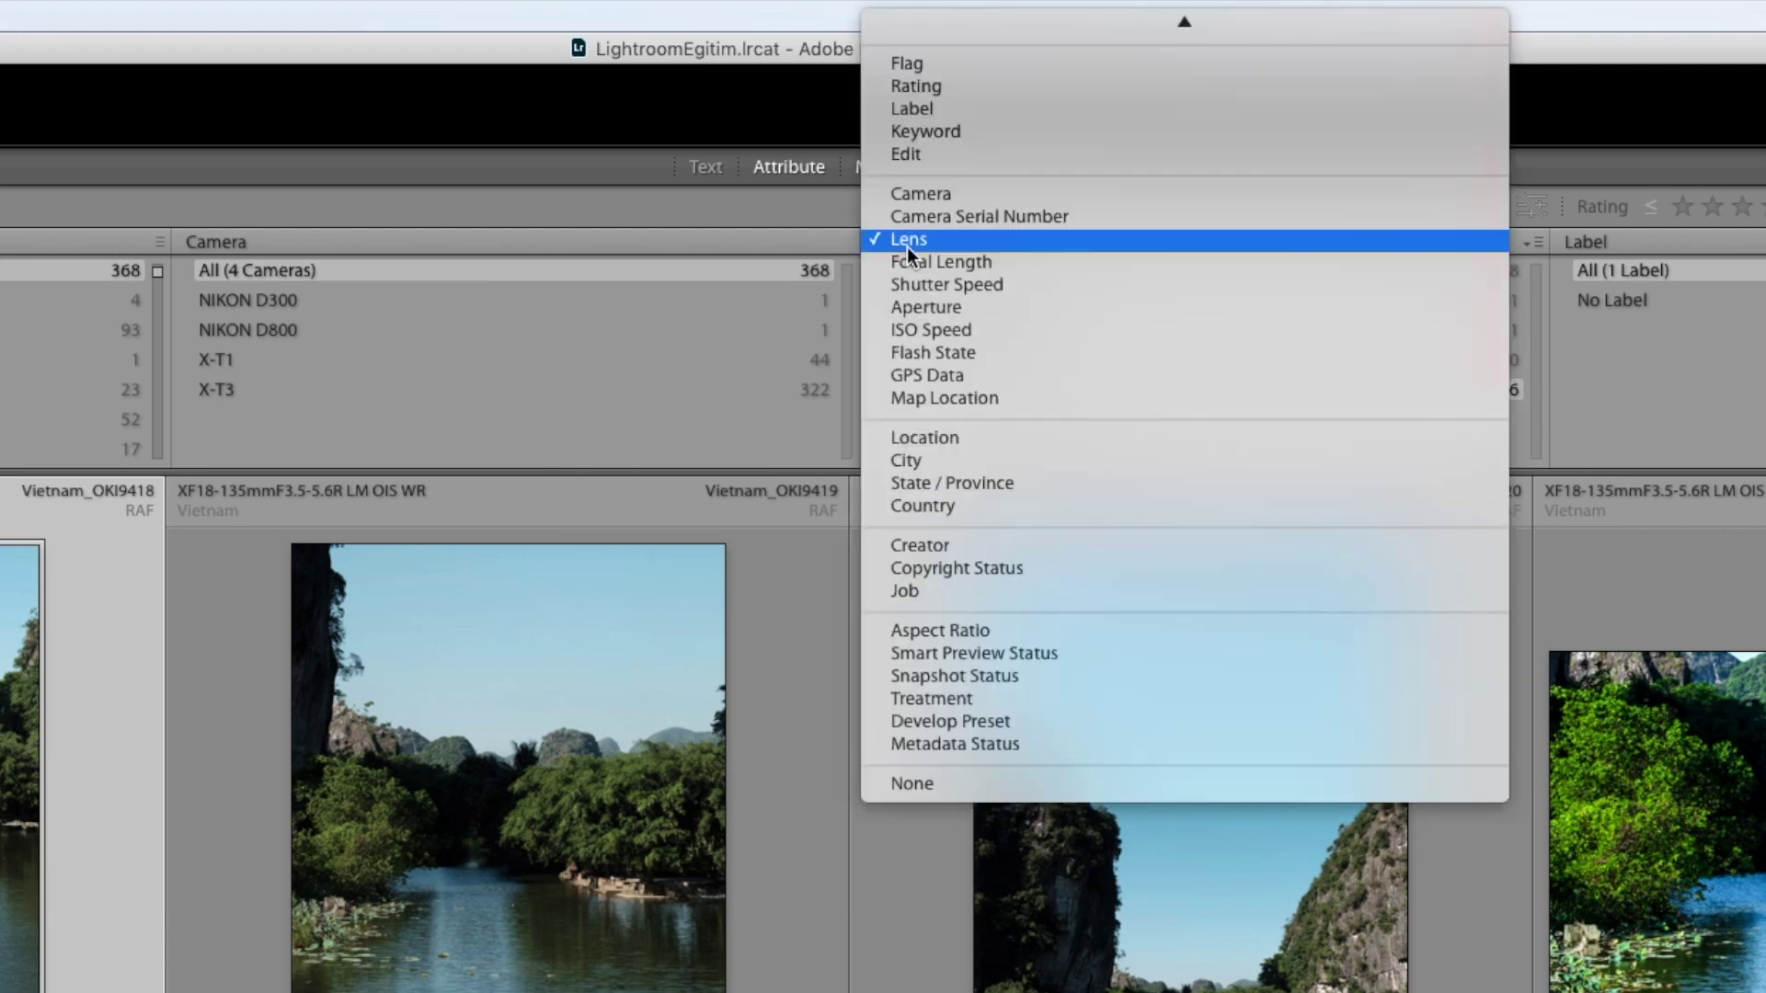
Switch the Lens column to Date and expand 2012 and May to list its days
{"action": "scroll", "coordinate": [907, 247], "scroll_direction": "up", "scroll_amount": 1}
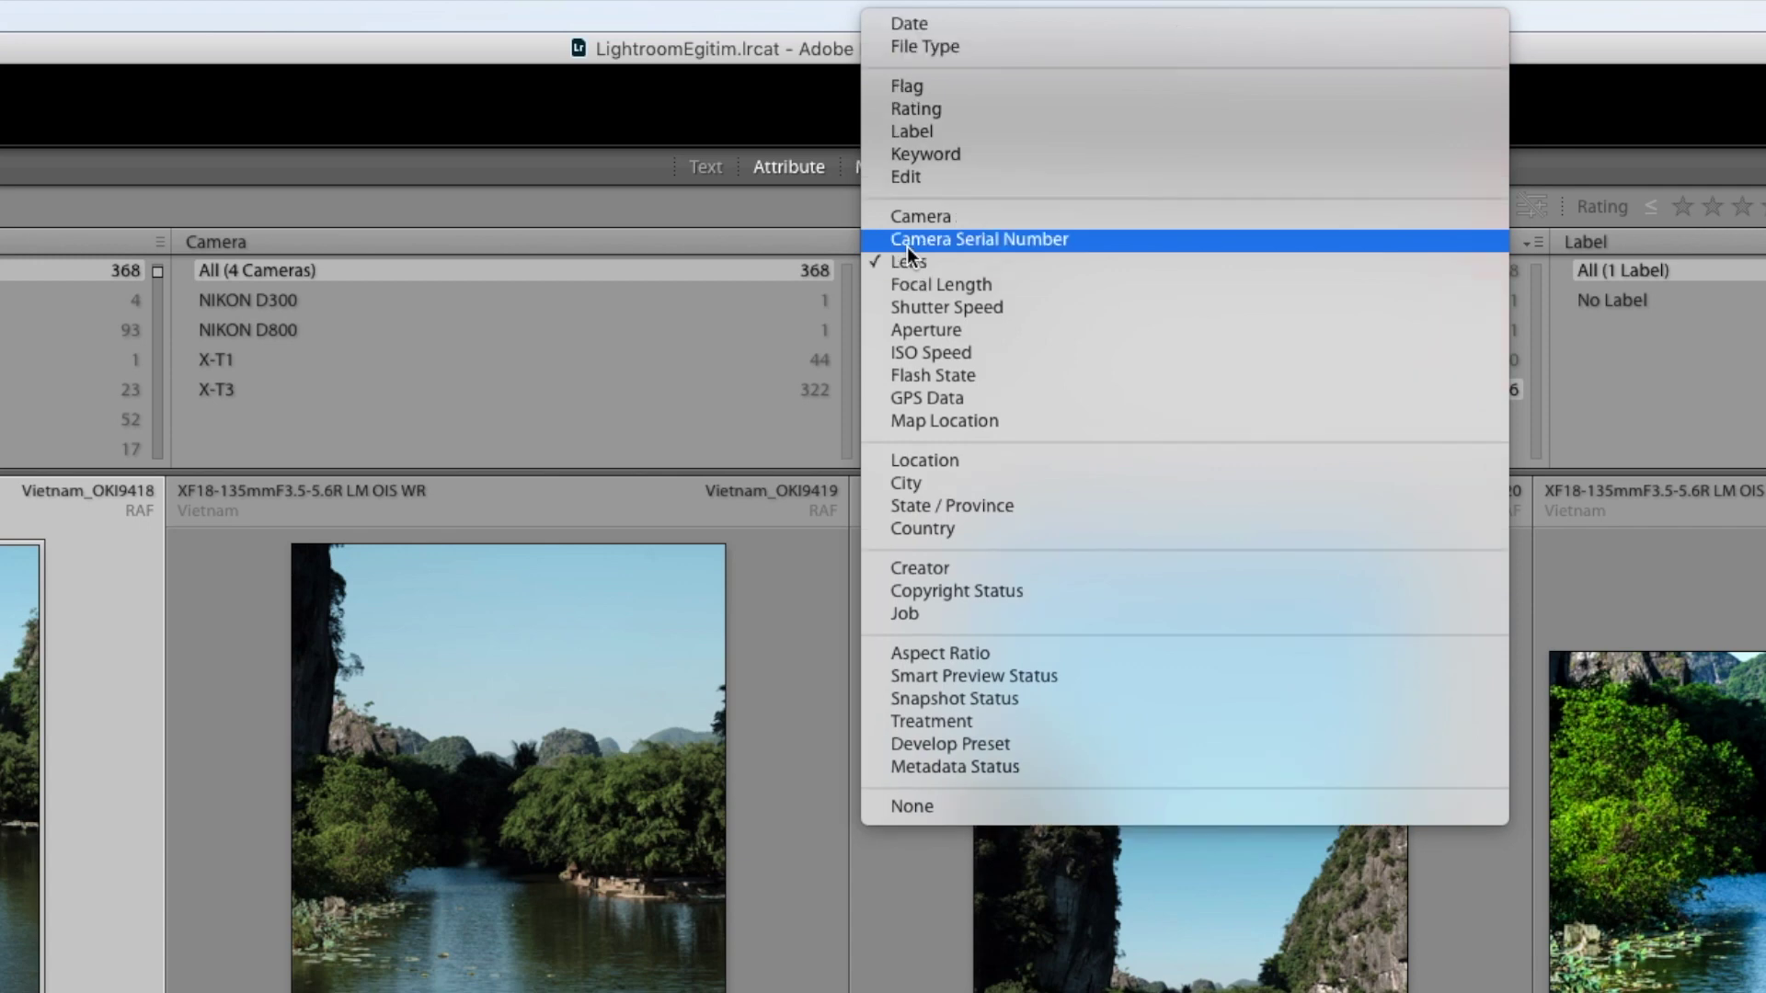
{"action": "left_click", "coordinate": [931, 23]}
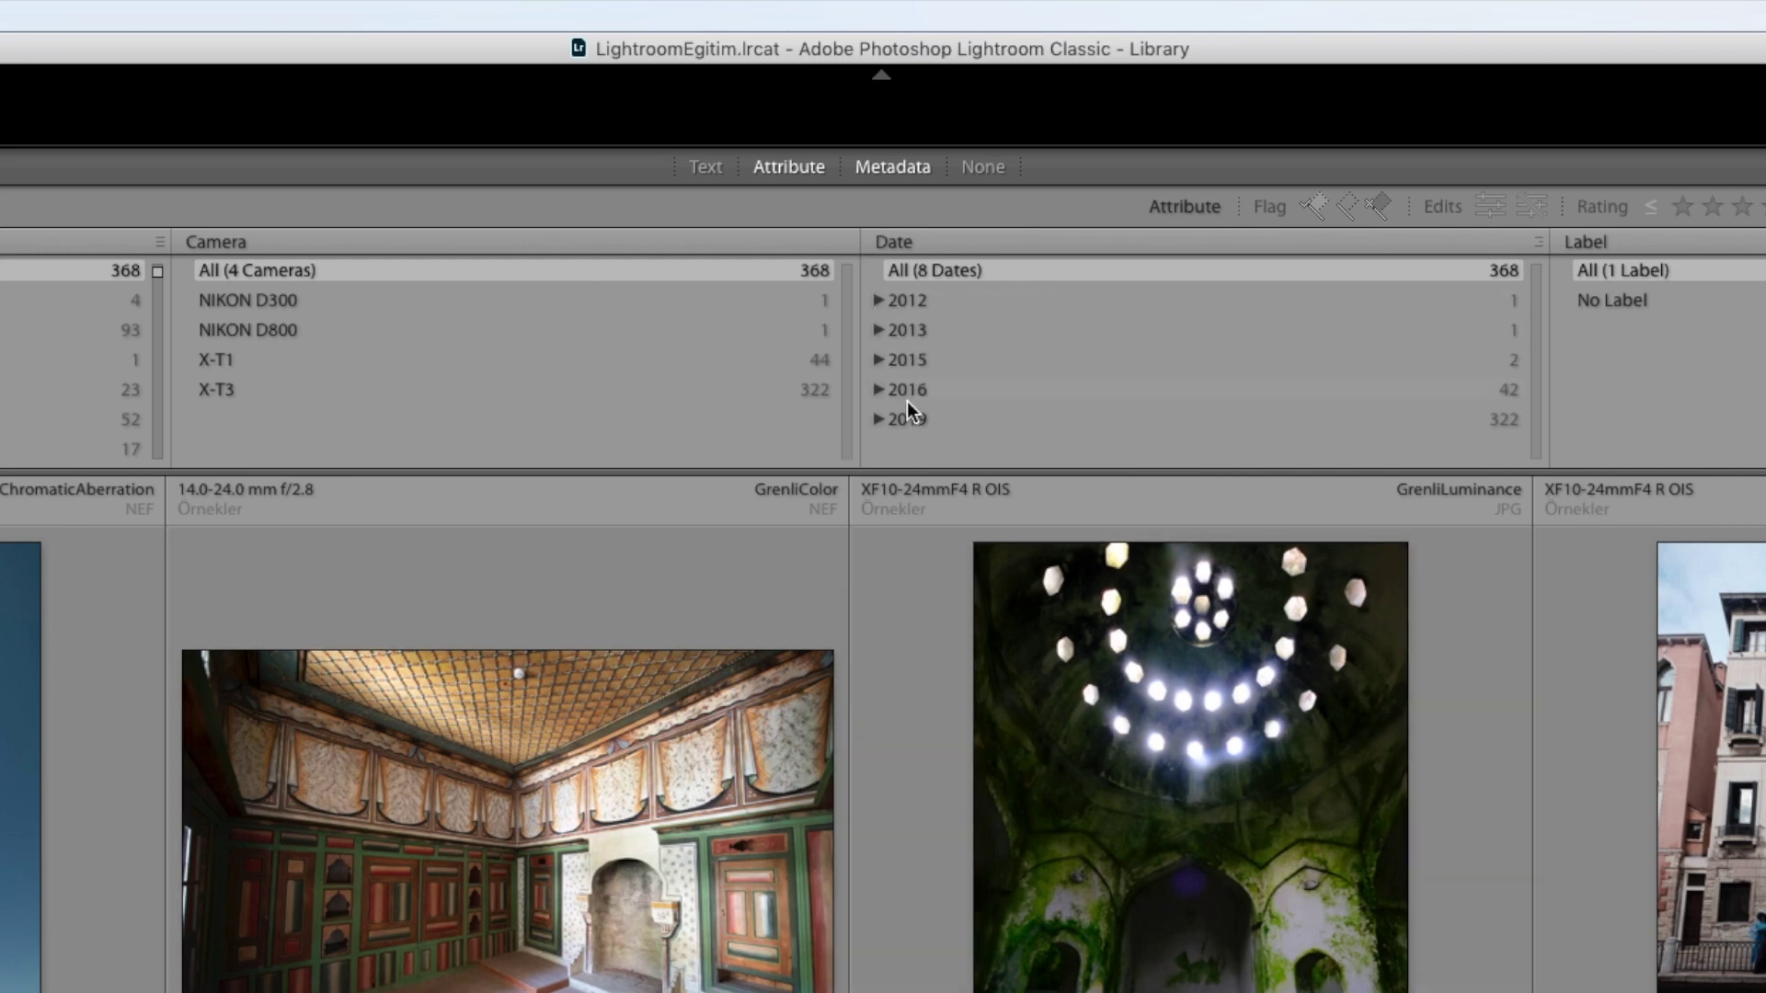
{"action": "left_click", "coordinate": [878, 301]}
{"action": "left_click", "coordinate": [893, 331]}
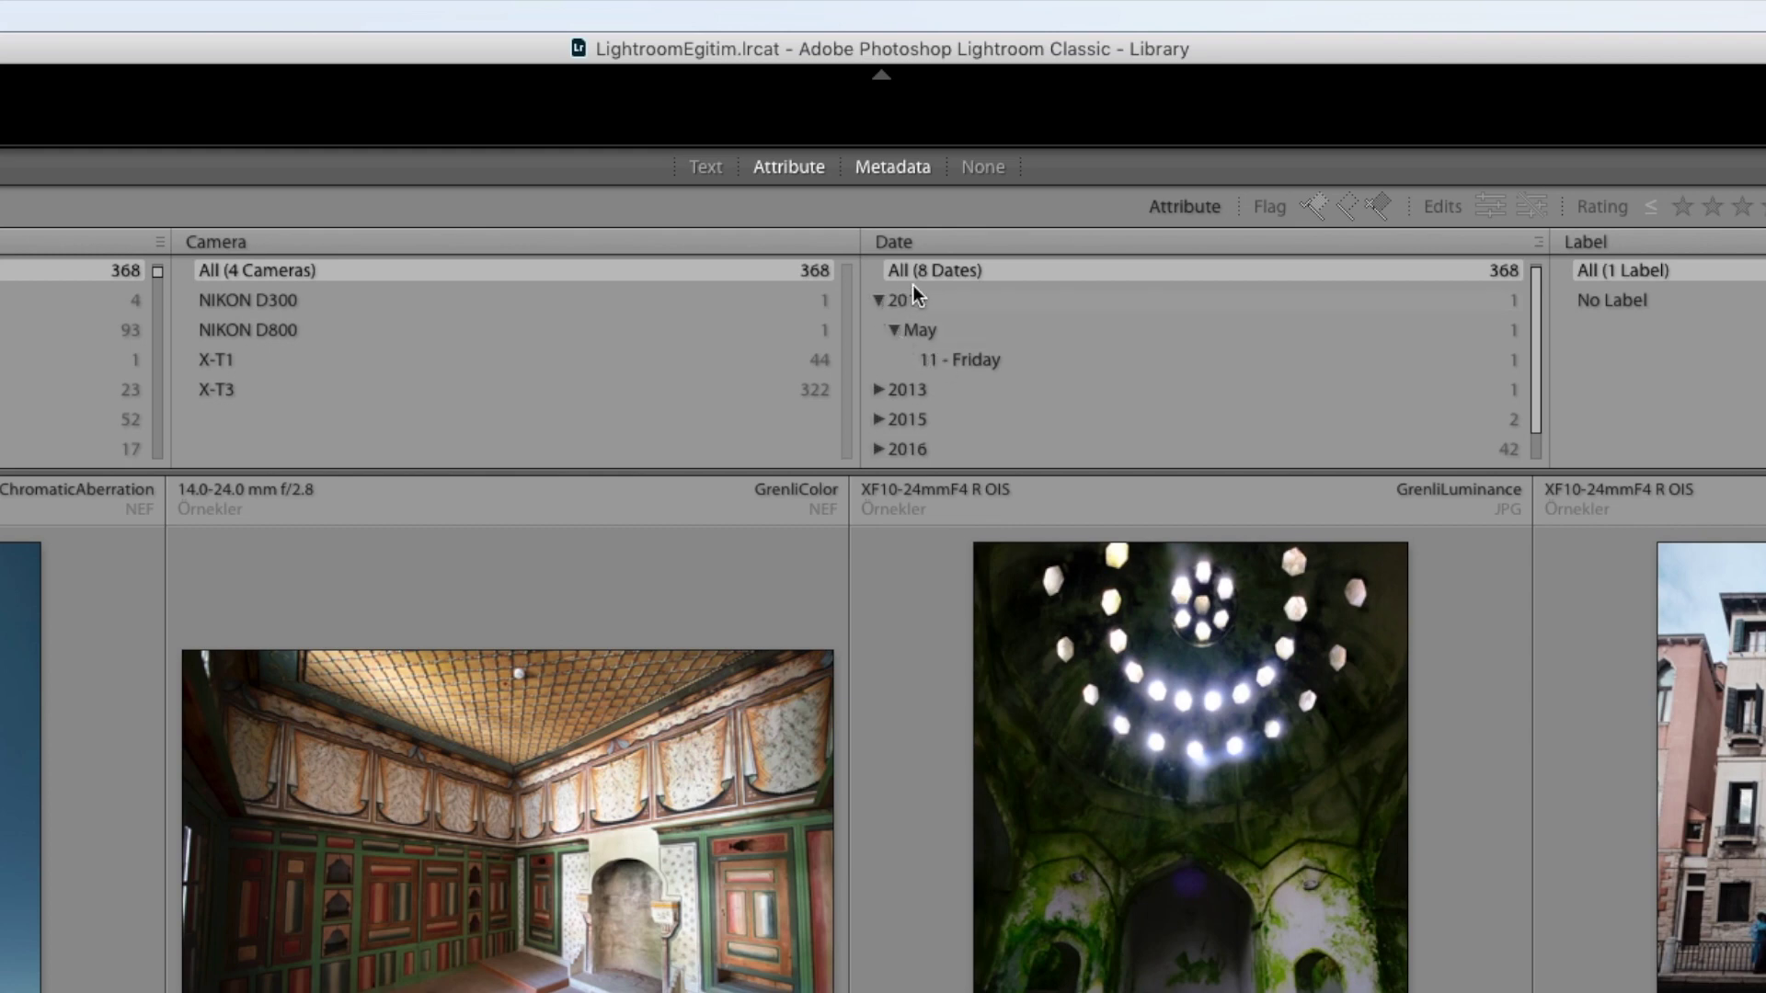
{"action": "left_click", "coordinate": [897, 242]}
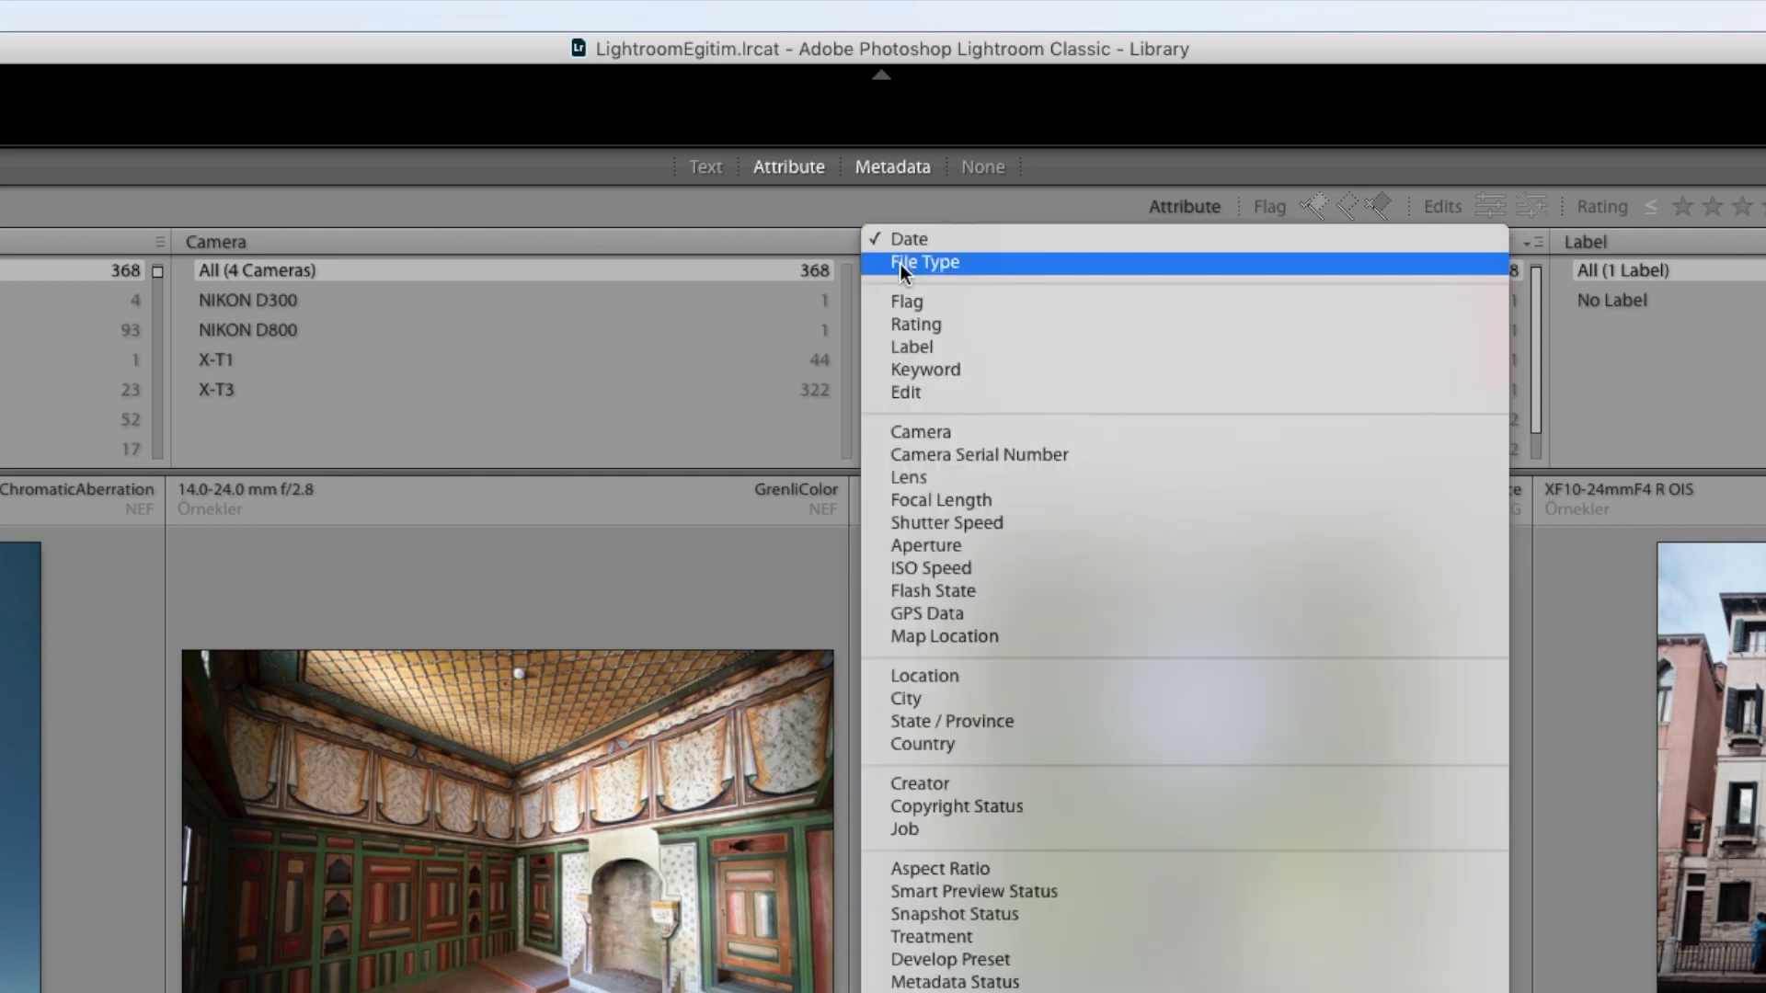
Show Keywords in the middle column with _1-KİM expanded, then switch it to Edit status
{"action": "left_click", "coordinate": [899, 263]}
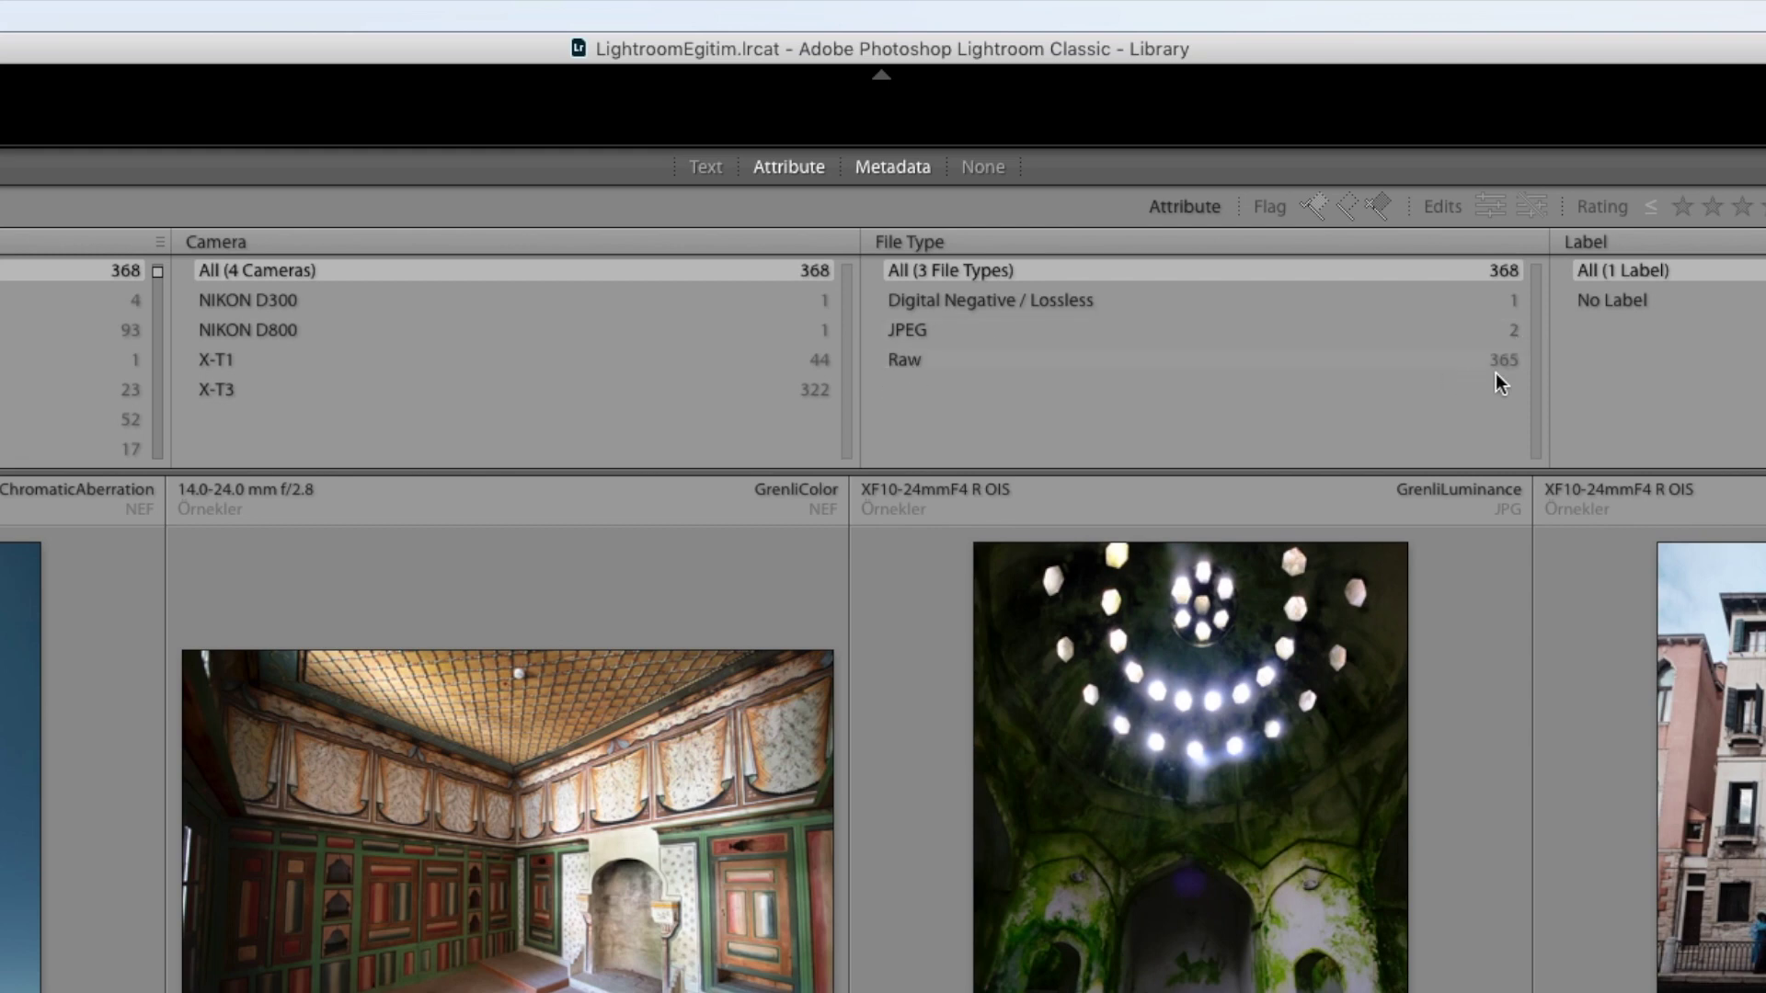
{"action": "left_click", "coordinate": [919, 234]}
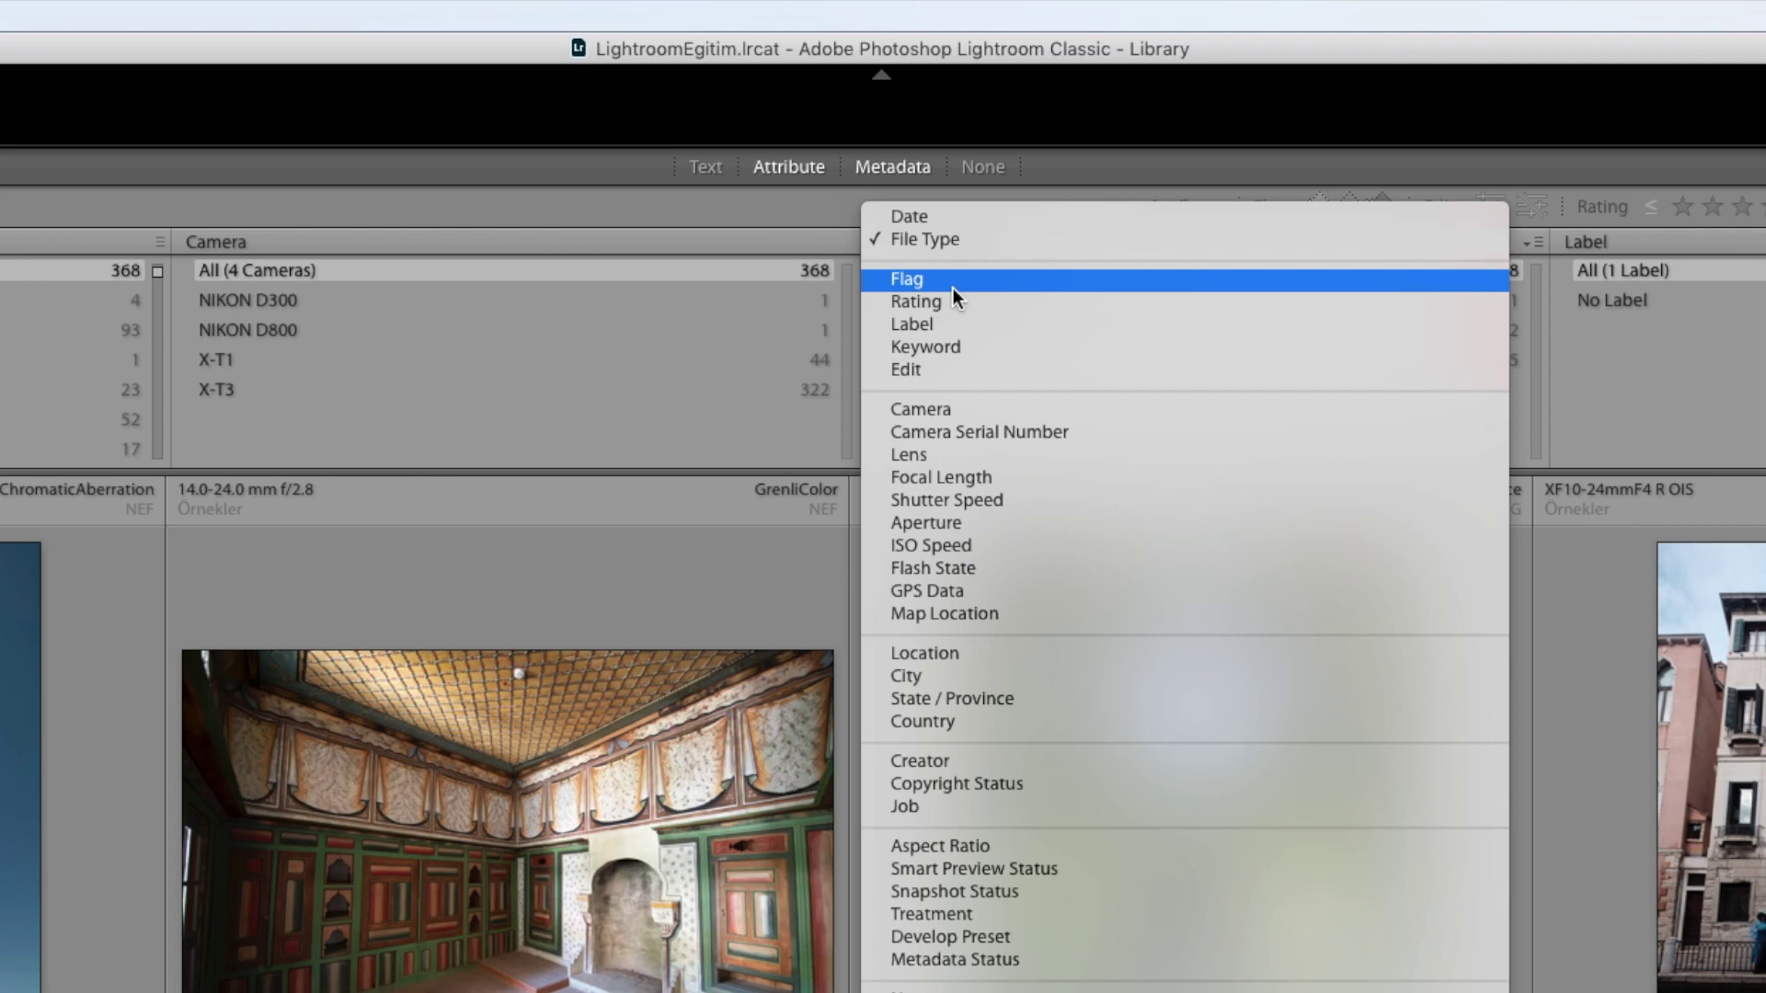
{"action": "left_click", "coordinate": [942, 346]}
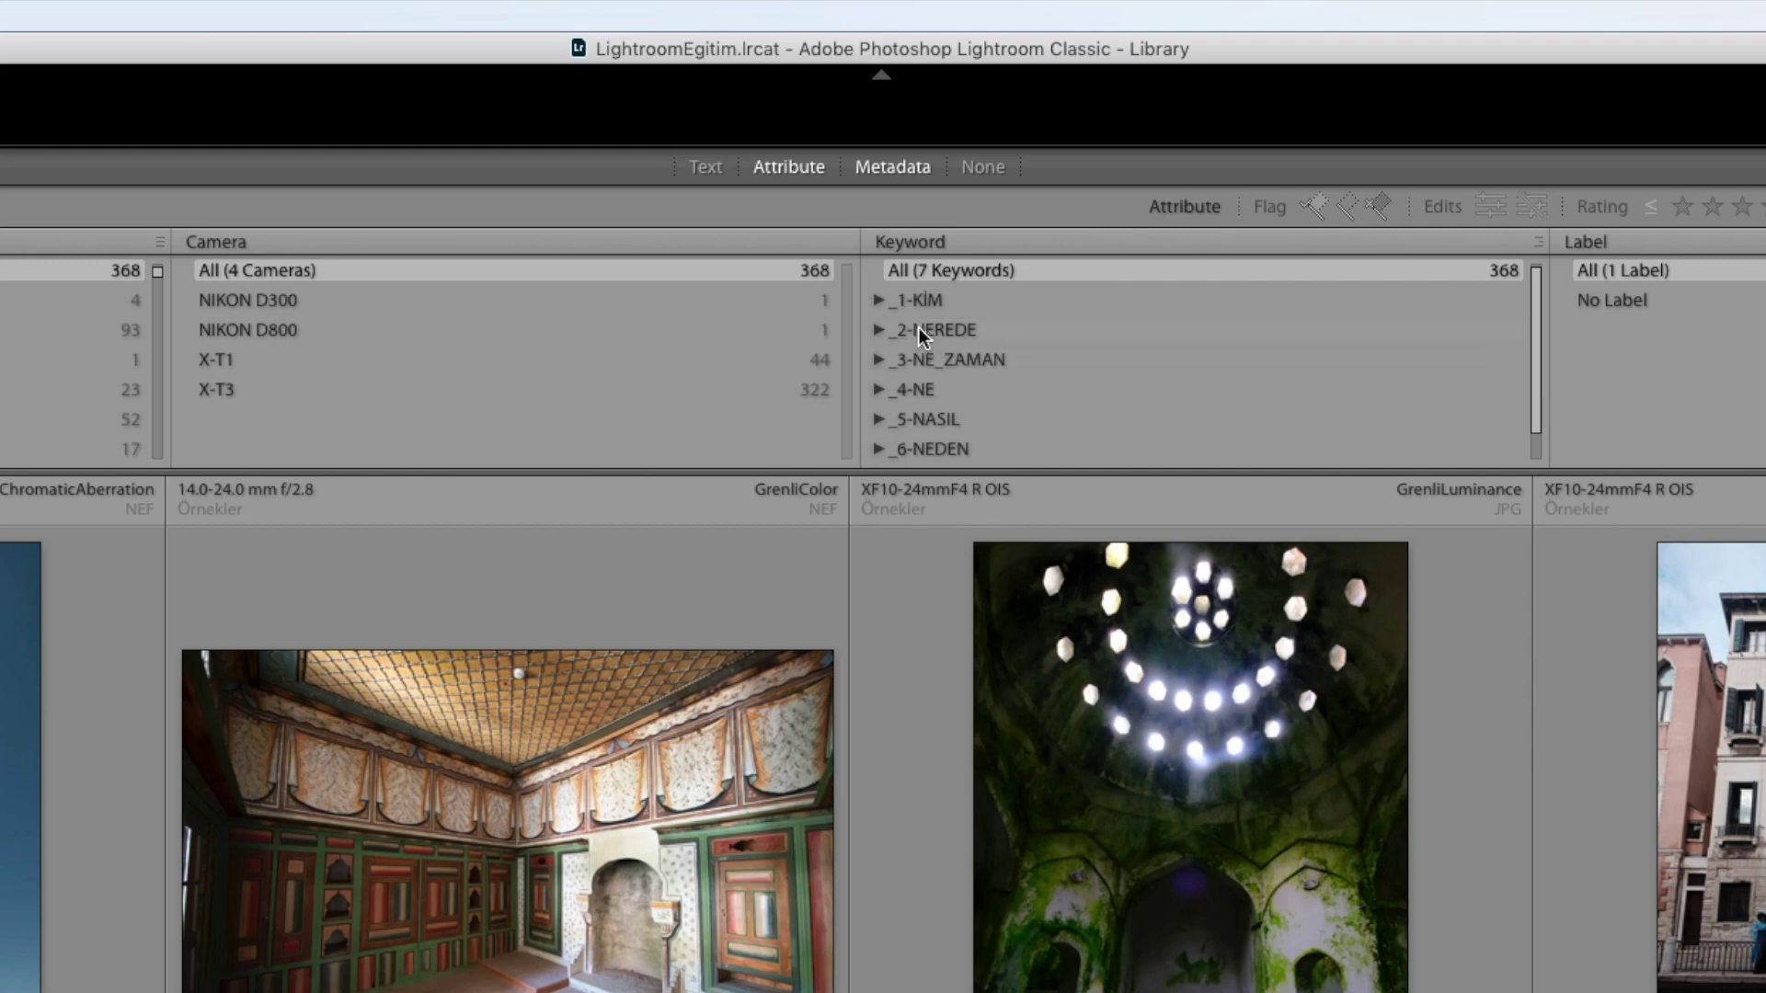
{"action": "left_click", "coordinate": [878, 301]}
{"action": "left_click", "coordinate": [892, 332]}
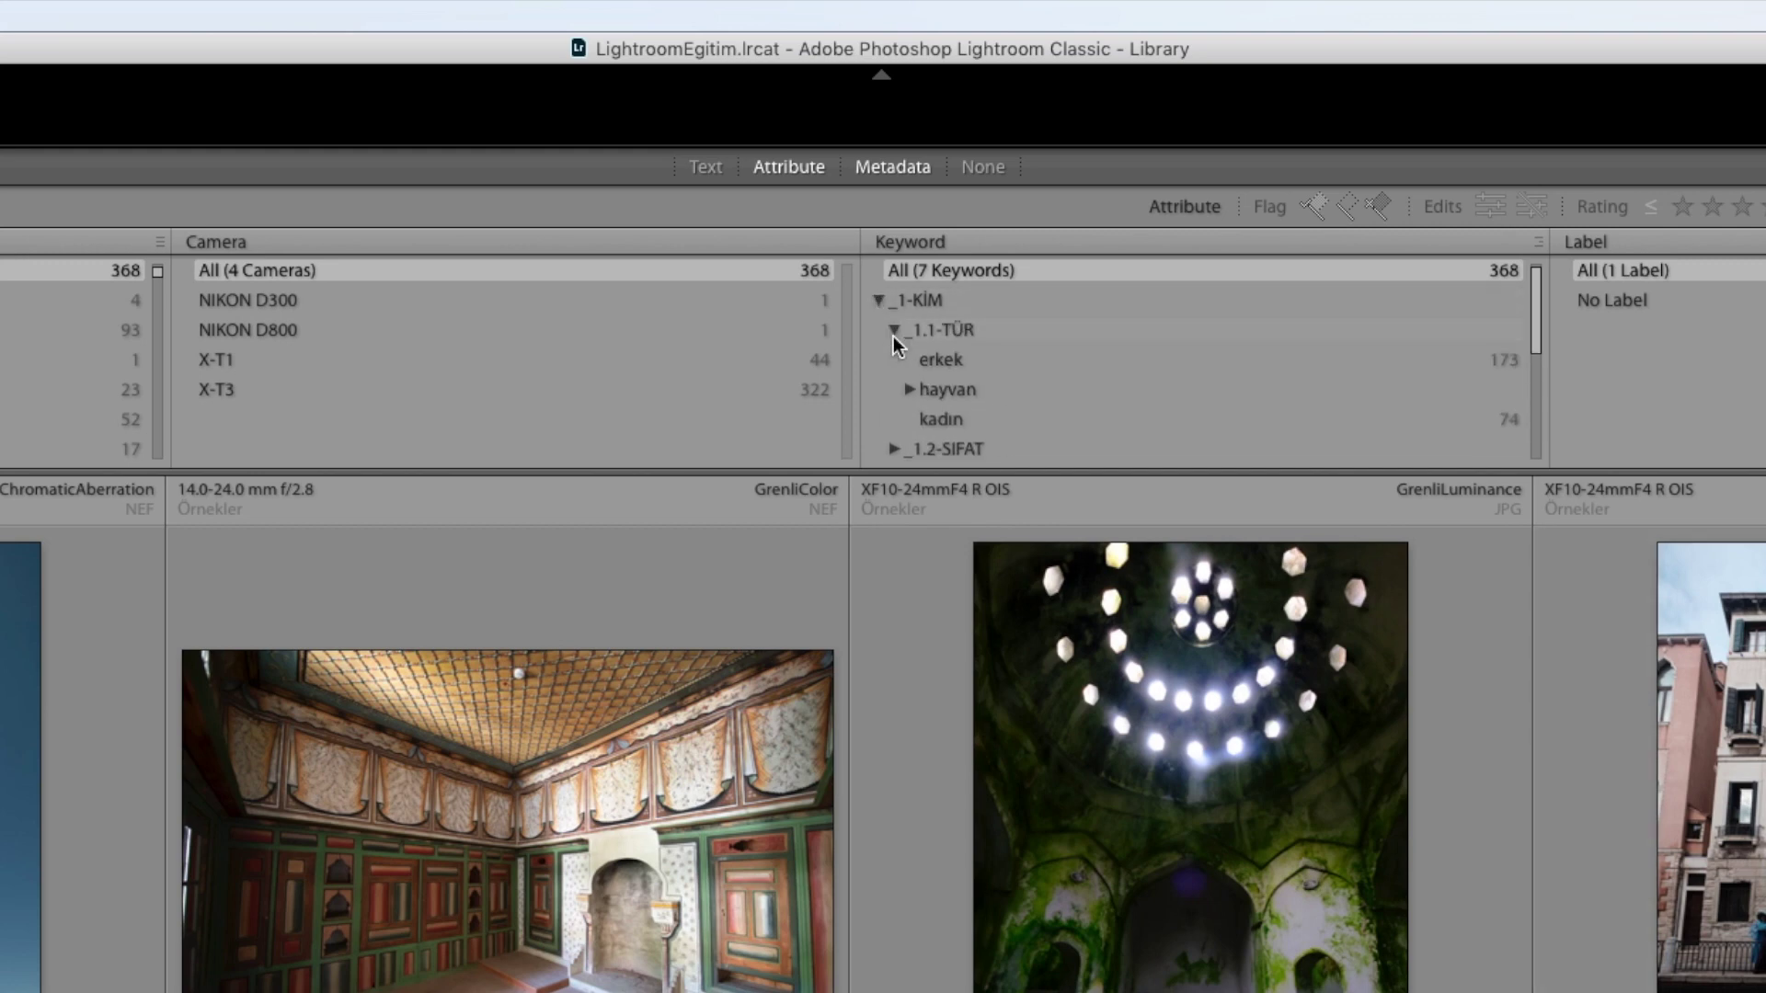
{"action": "left_click", "coordinate": [893, 332]}
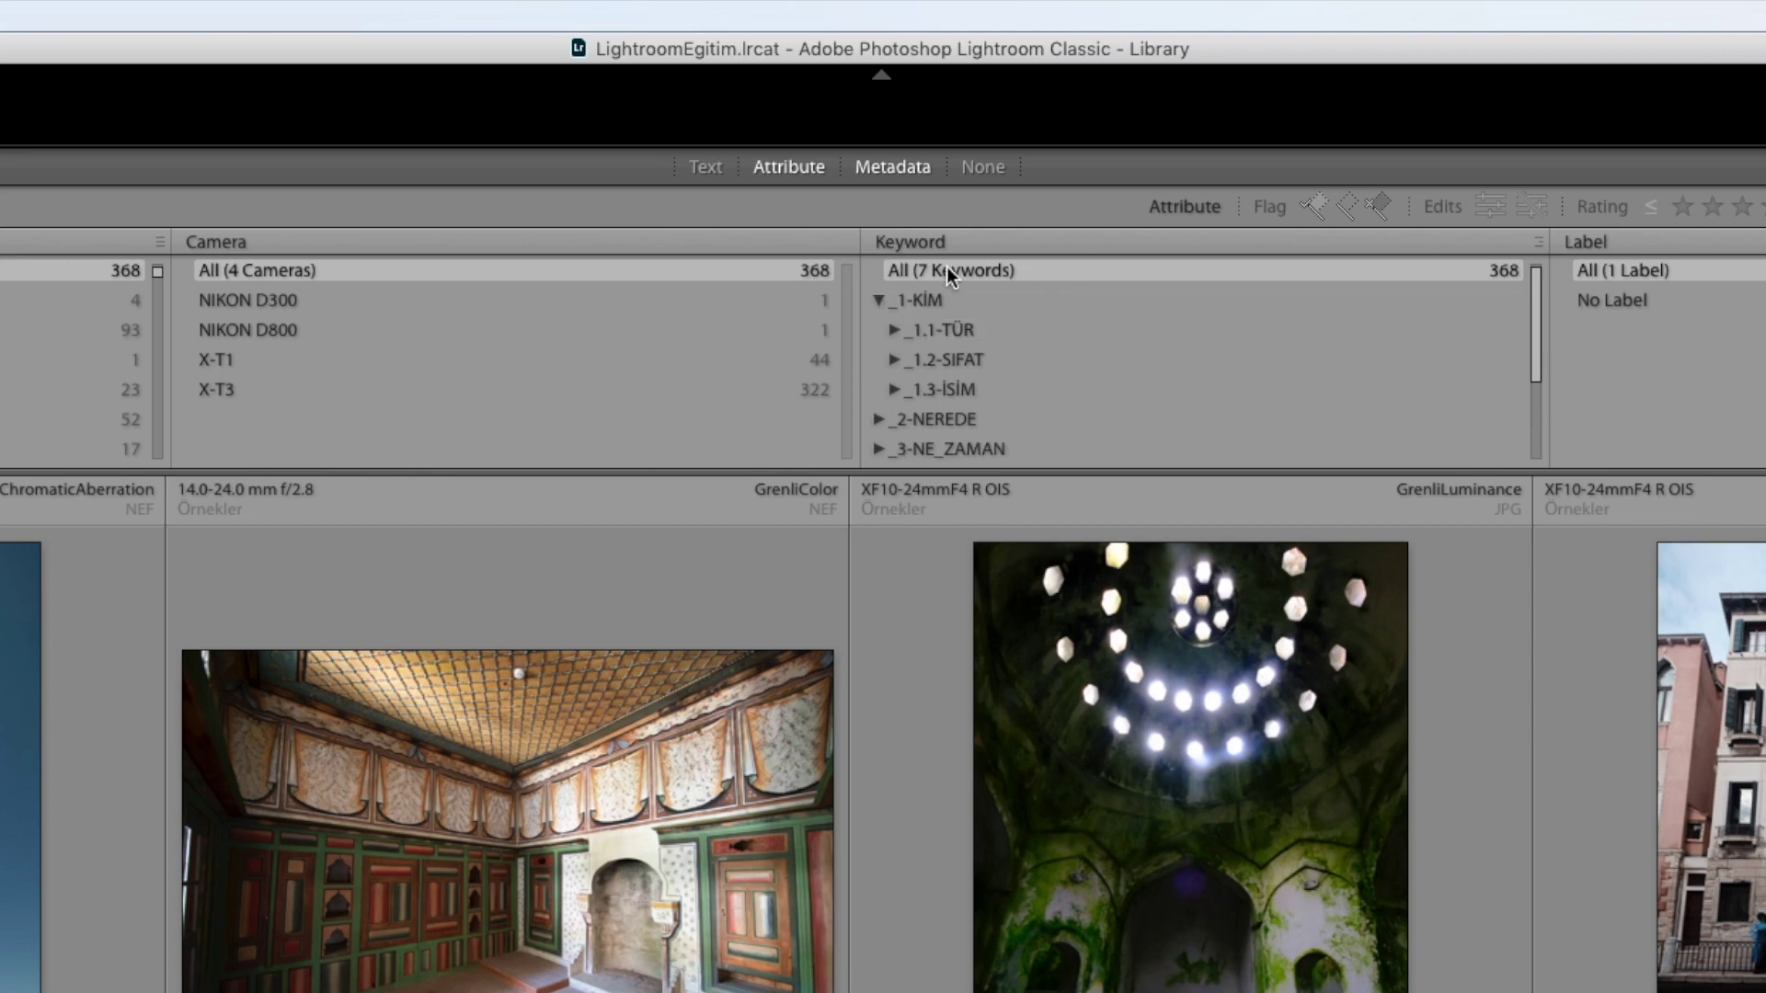
{"action": "left_click", "coordinate": [927, 242]}
{"action": "left_click", "coordinate": [926, 268]}
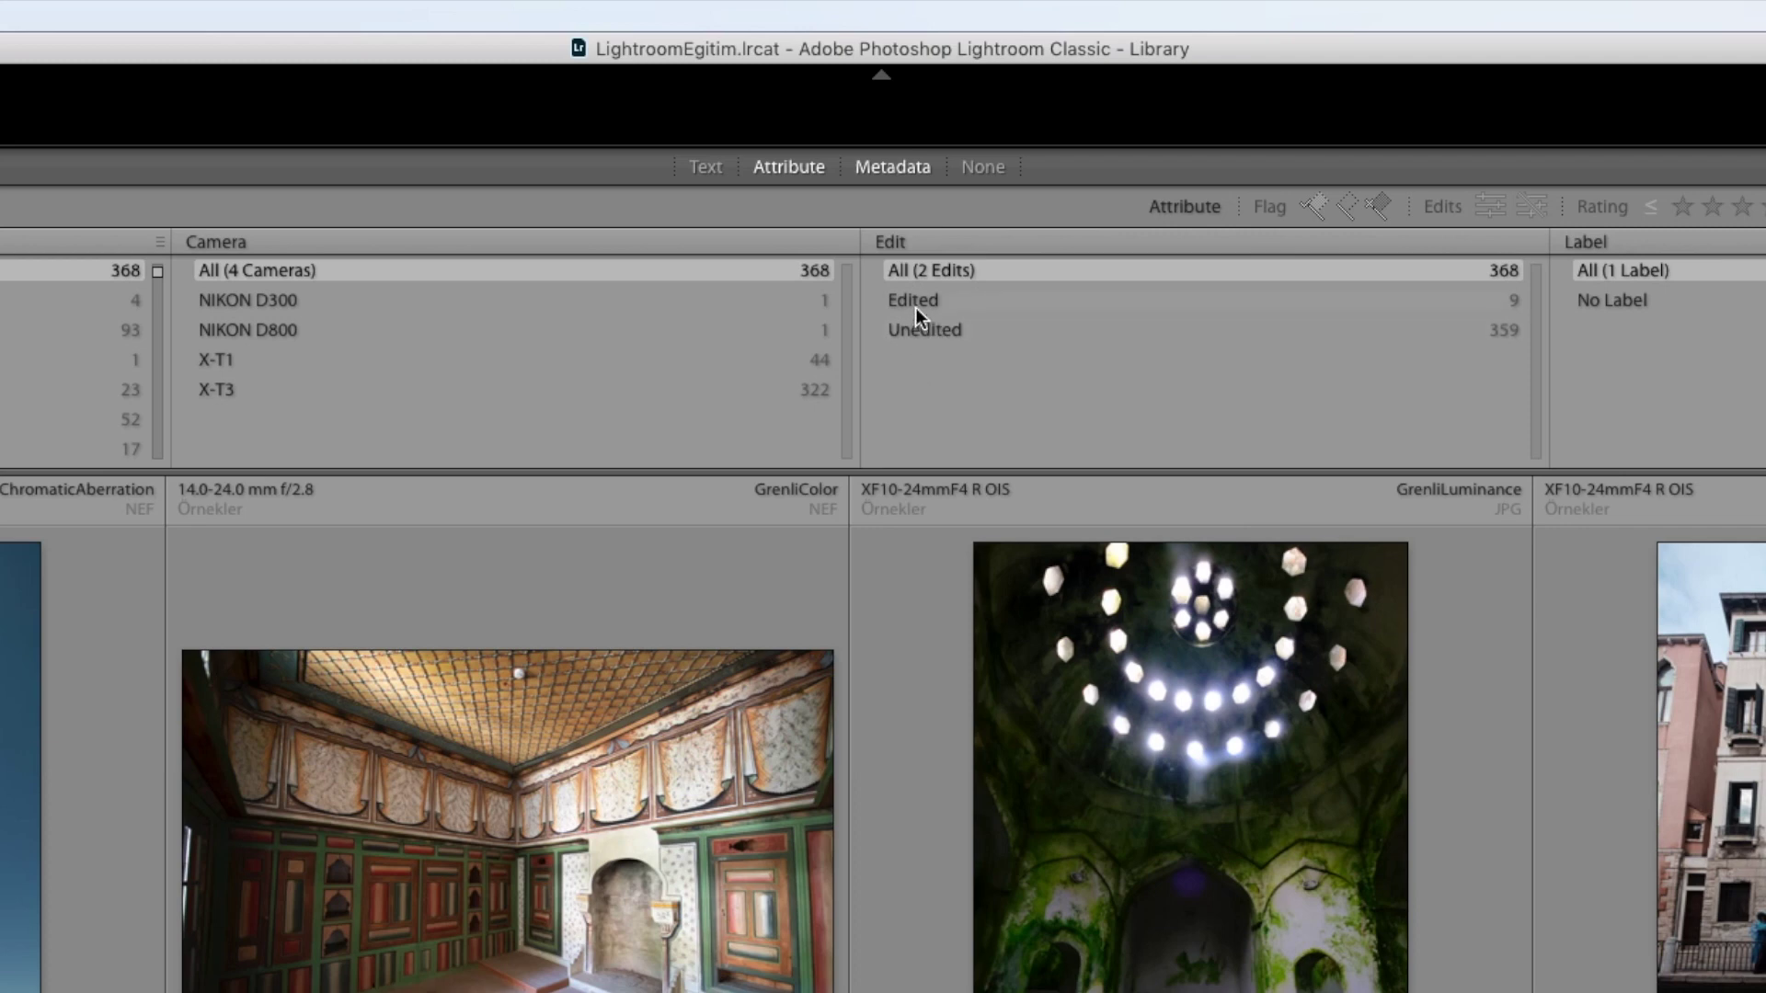
Filter to Unedited then Edited photos, then switch the middle column to Camera
{"action": "left_click", "coordinate": [920, 333]}
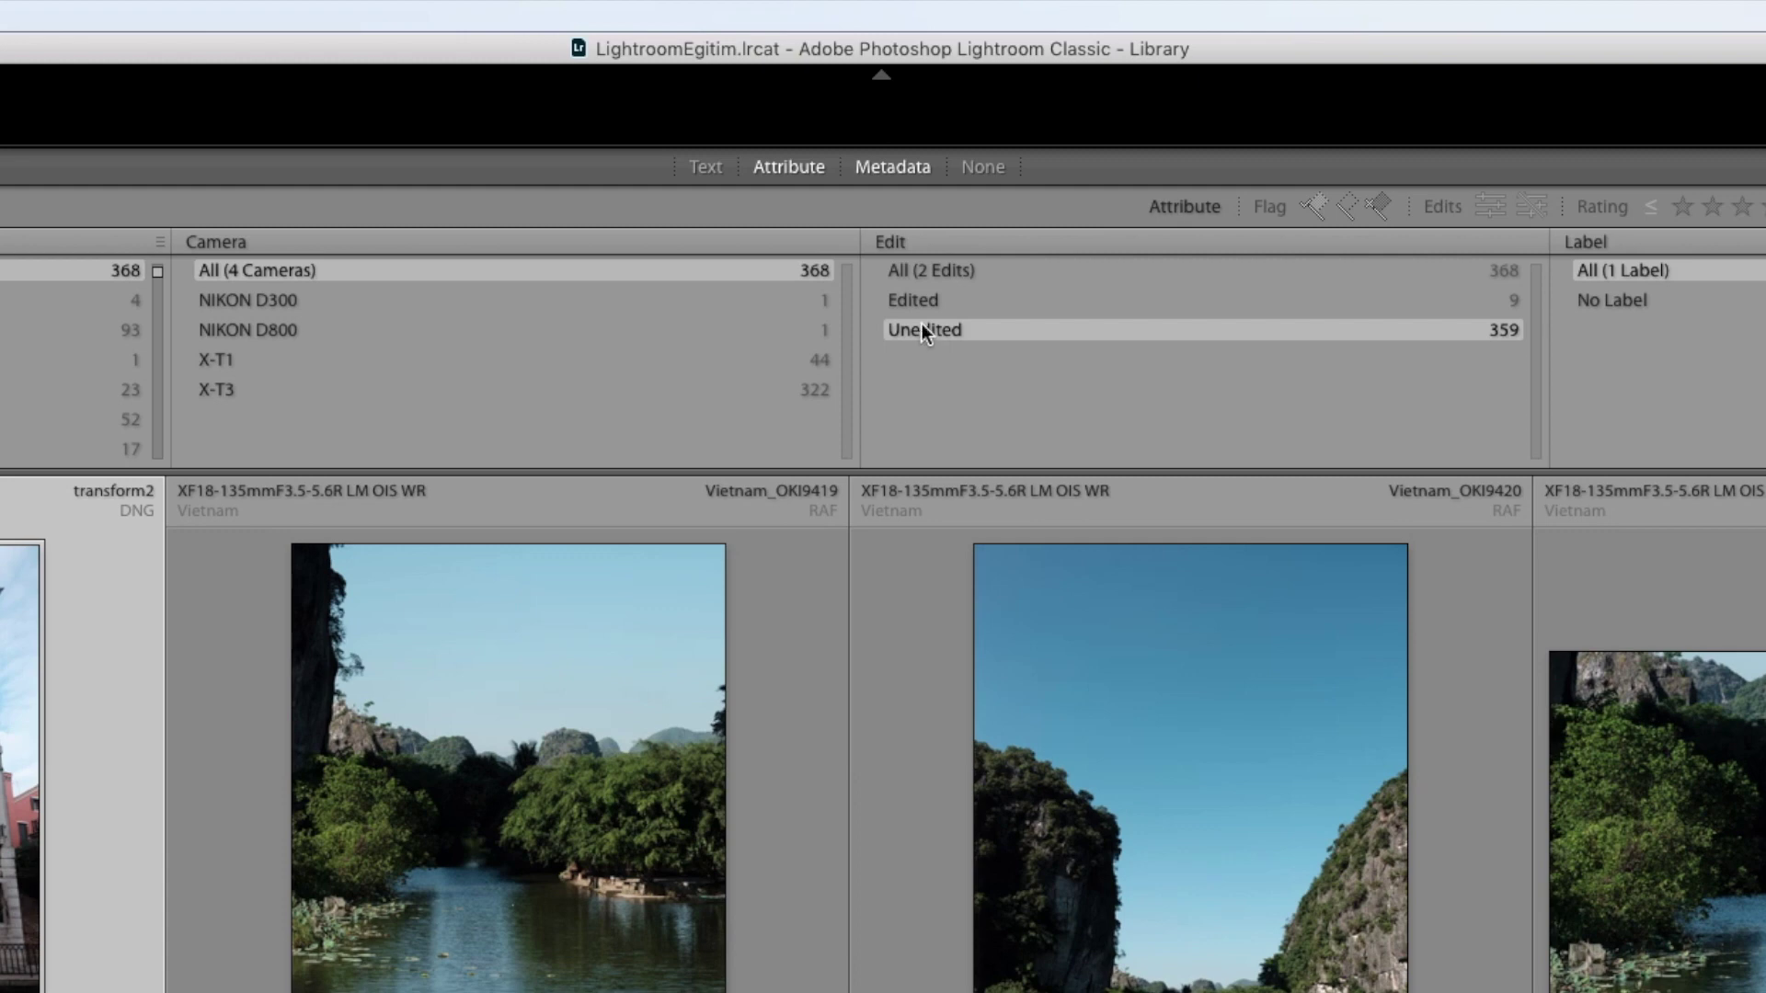
{"action": "left_click", "coordinate": [918, 305]}
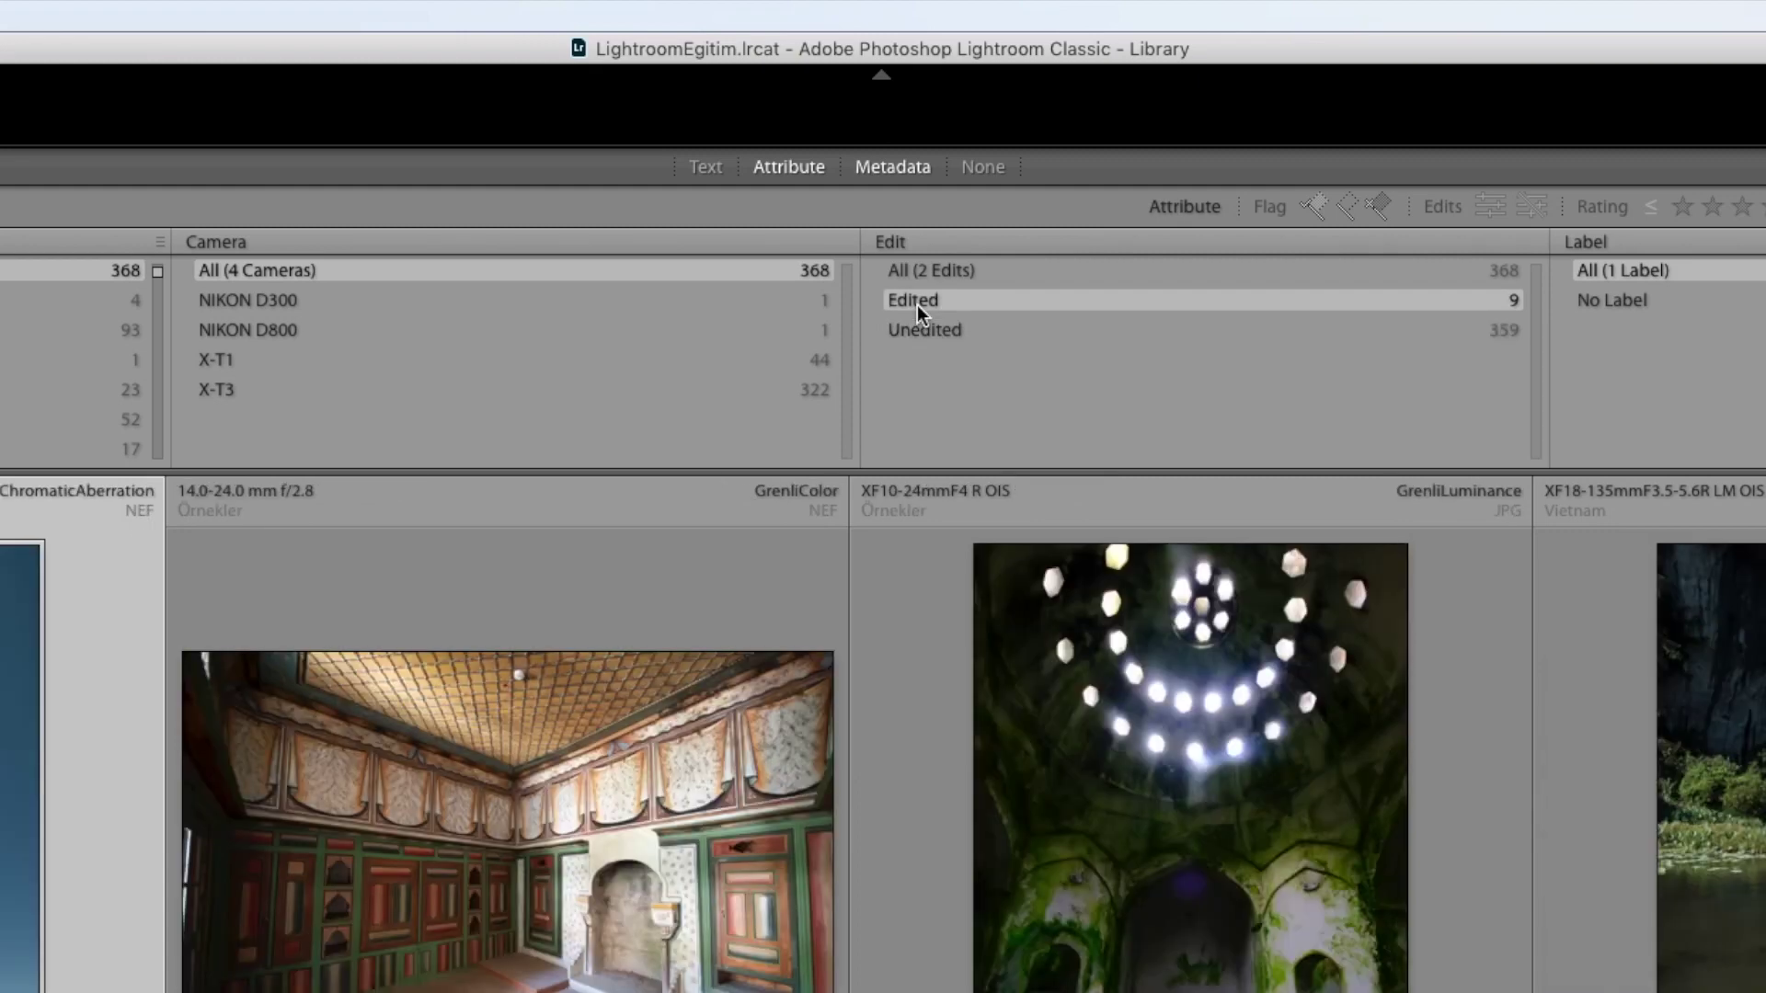
{"action": "left_click", "coordinate": [891, 241]}
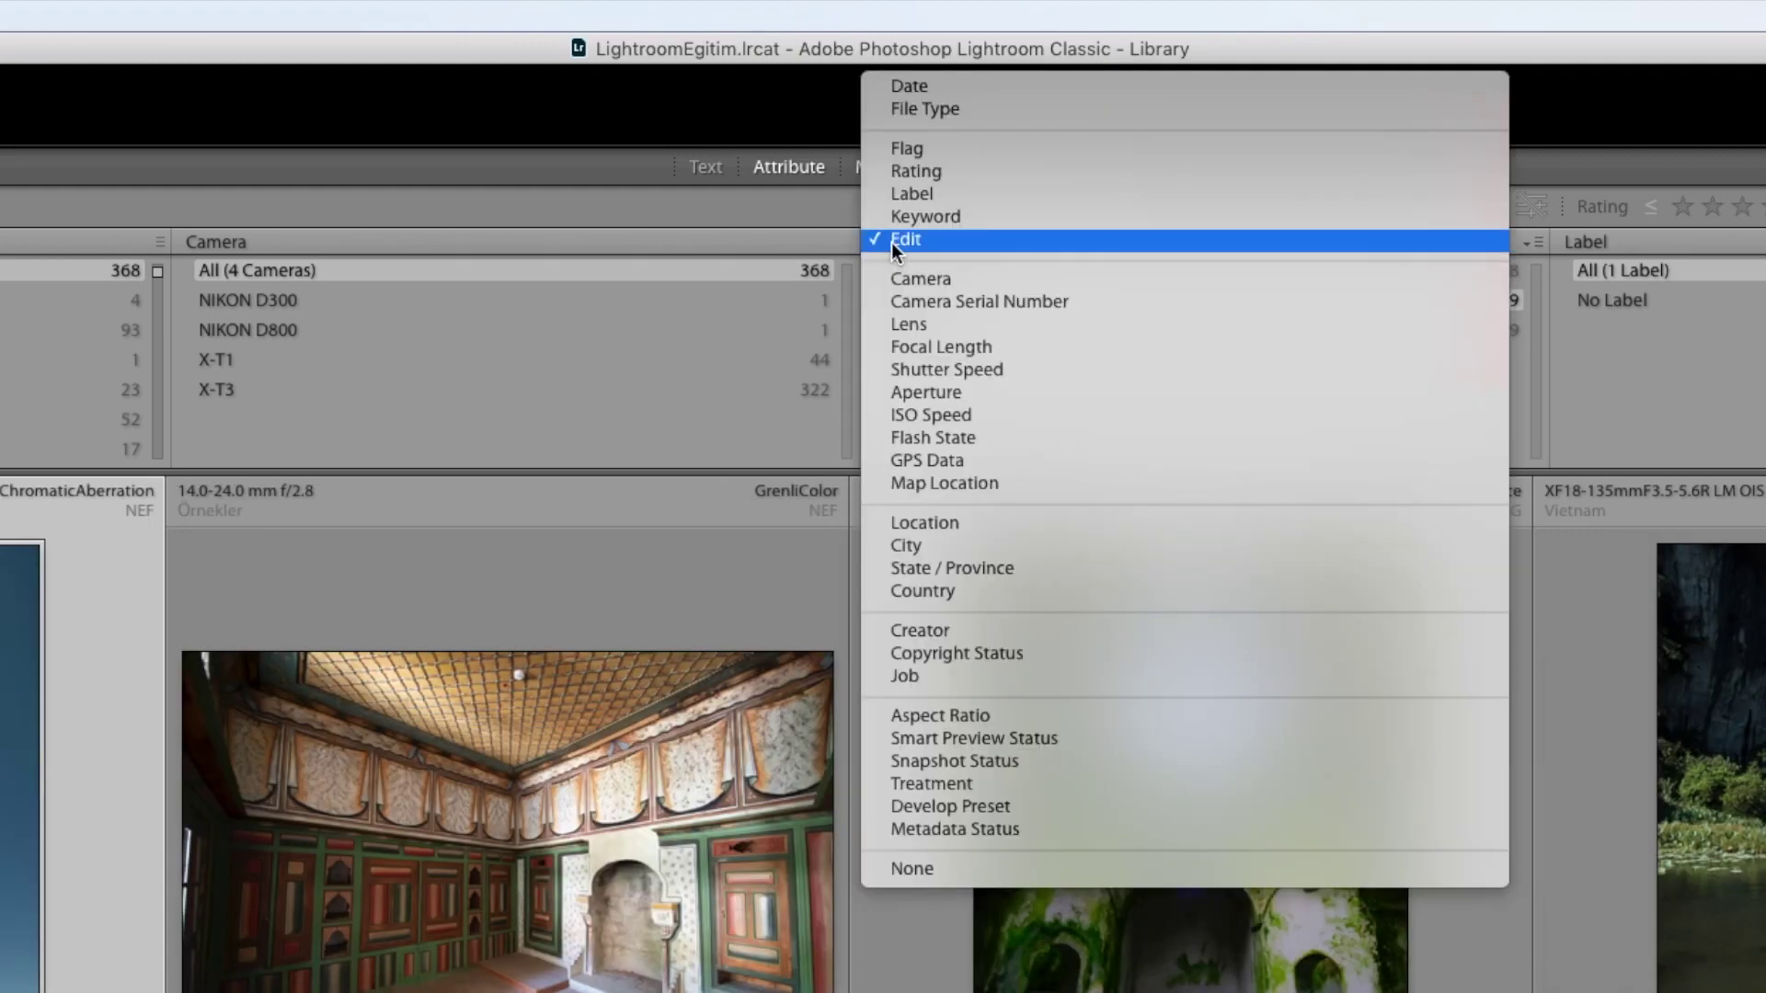
{"action": "left_click", "coordinate": [912, 278]}
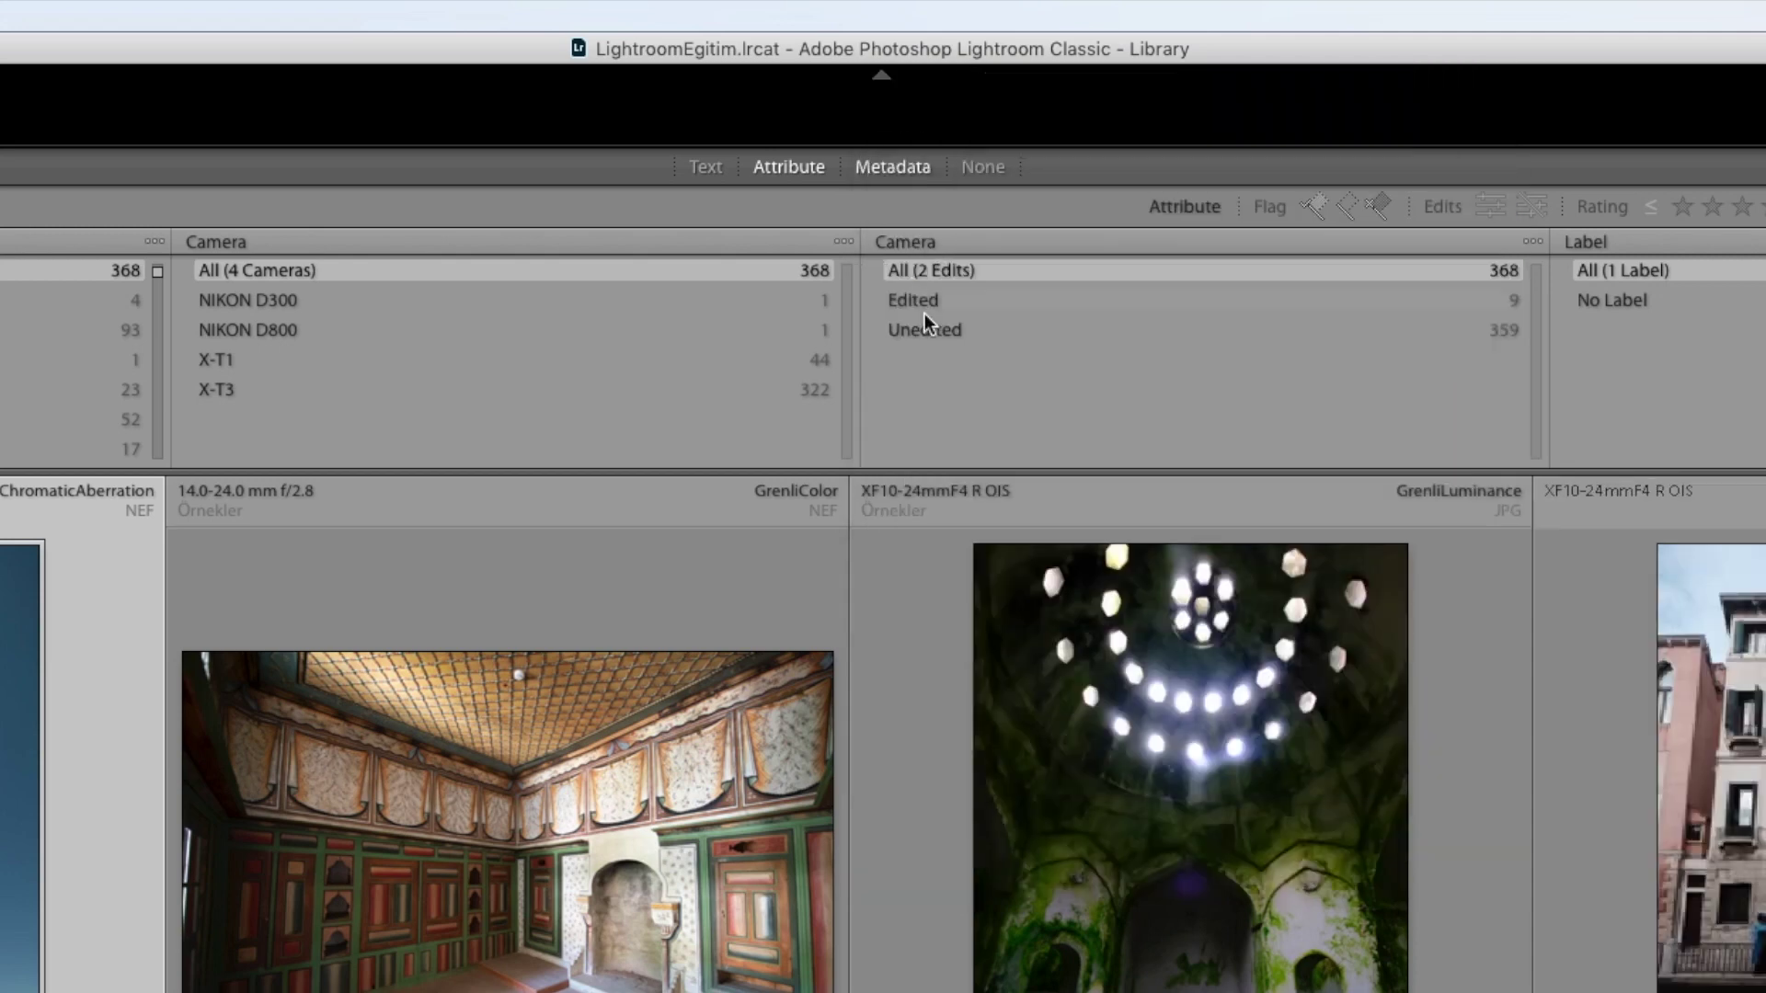
Switch the middle column to Camera Serial Number
{"action": "left_click", "coordinate": [924, 247]}
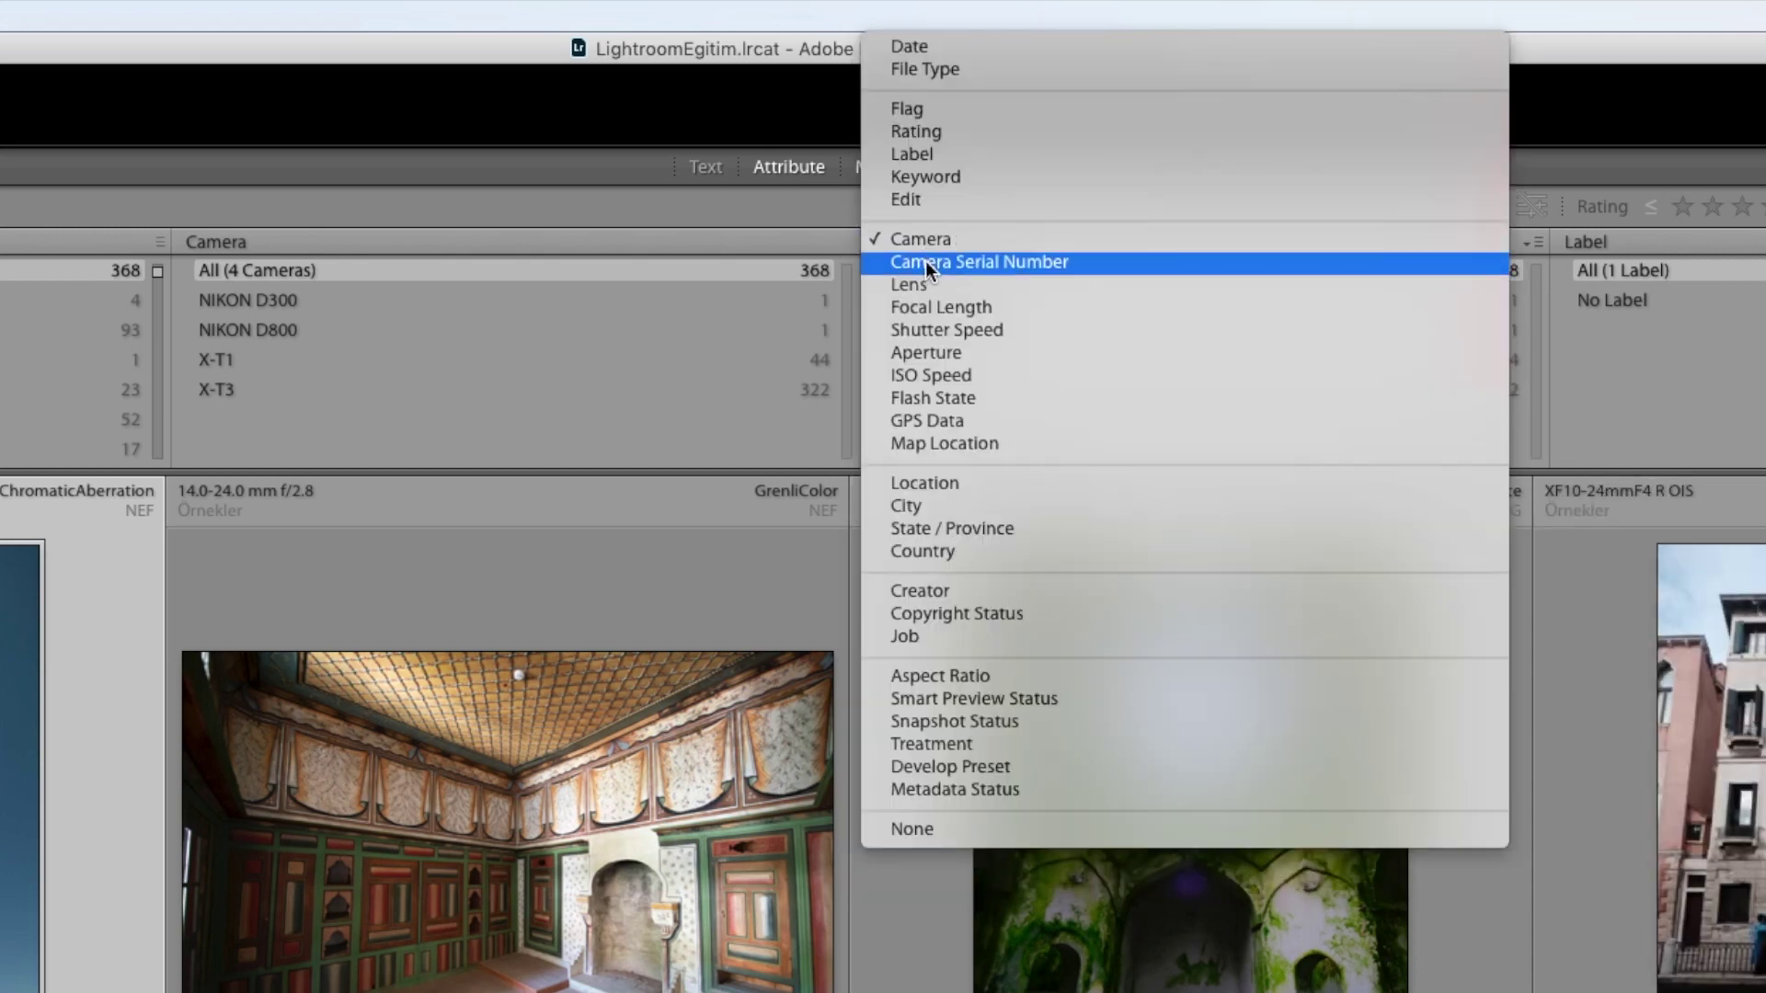
{"action": "left_click", "coordinate": [929, 263]}
{"action": "left_click", "coordinate": [922, 241]}
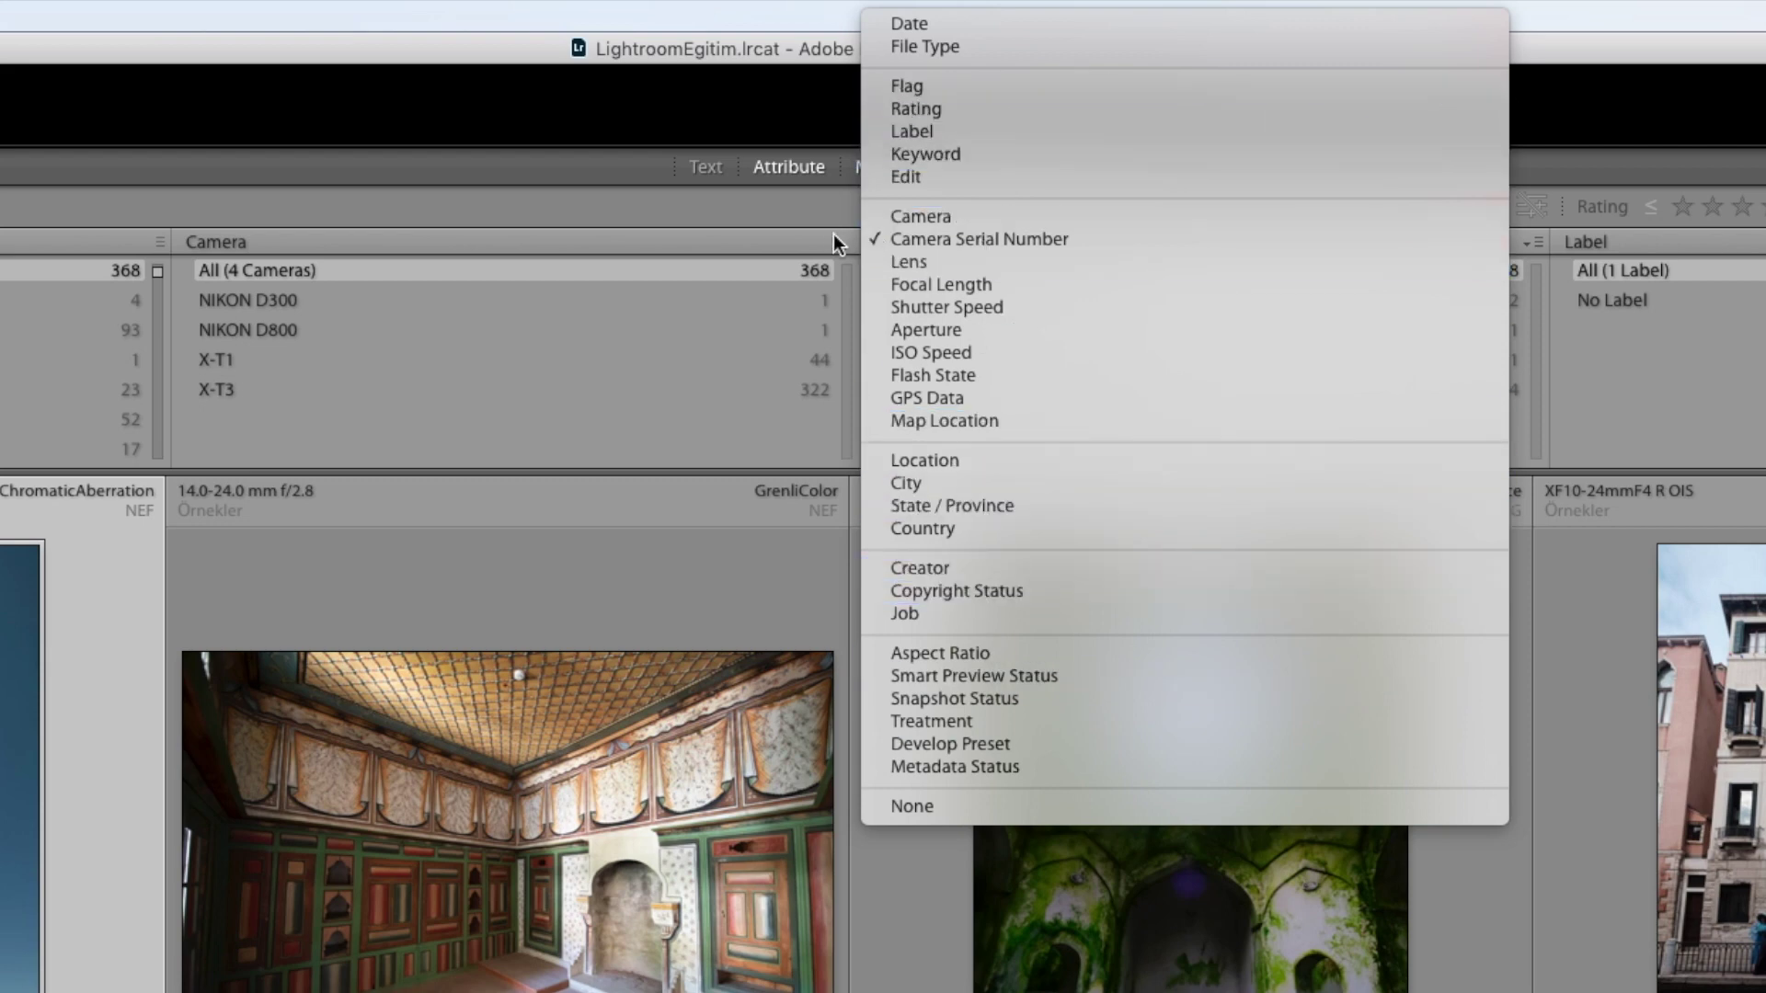
{"action": "left_click", "coordinate": [754, 201]}
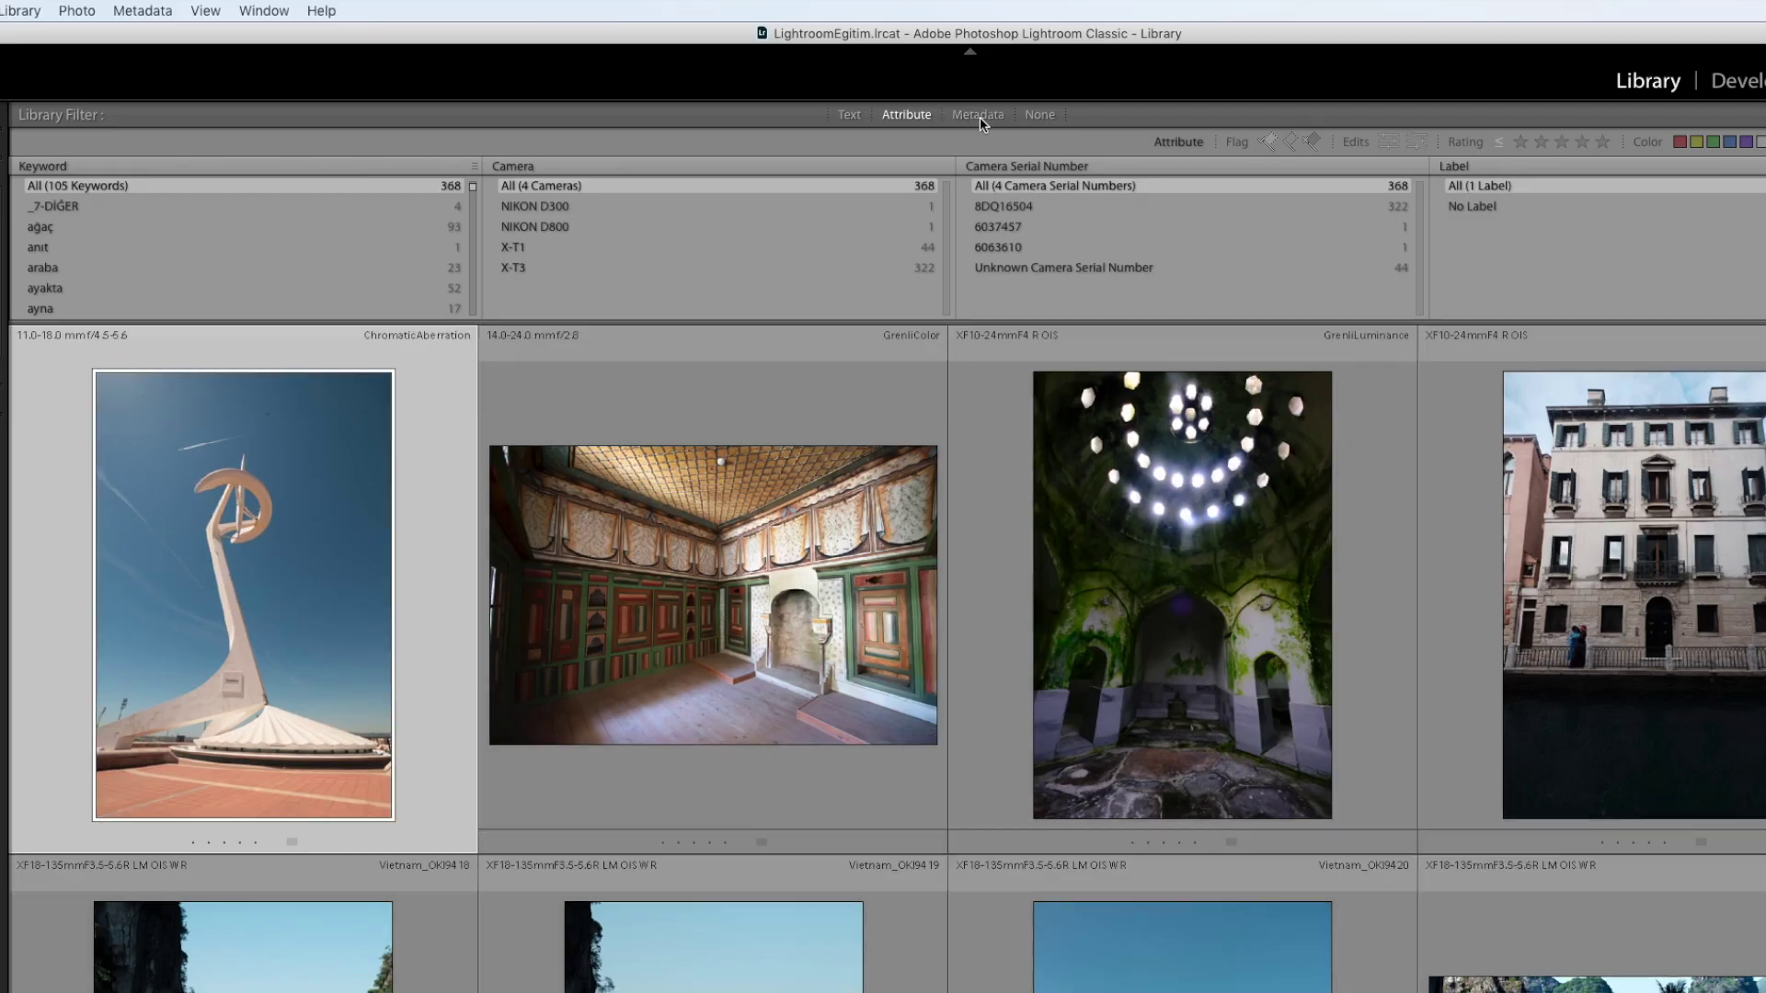
Toggle the metadata columns, change the serial-number column to Camera, and filter to X-T3
{"action": "left_click", "coordinate": [980, 118]}
{"action": "left_click", "coordinate": [980, 118]}
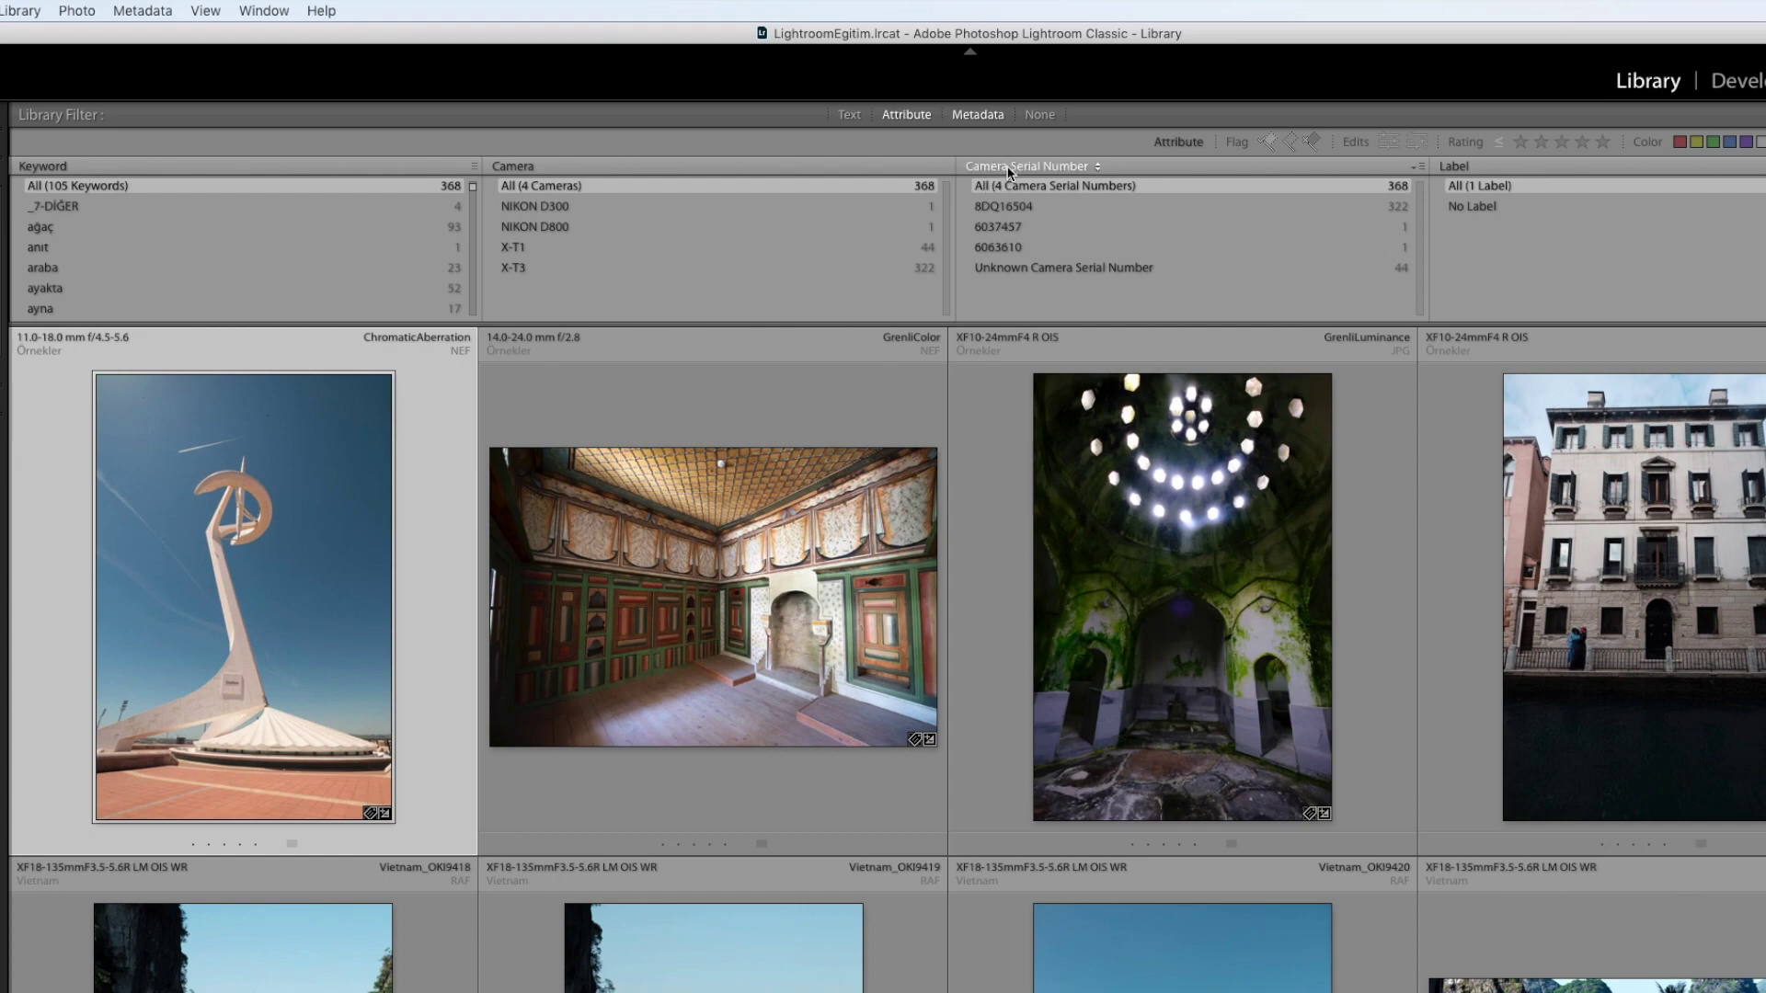
{"action": "left_click", "coordinate": [1010, 166]}
{"action": "left_click", "coordinate": [1008, 151]}
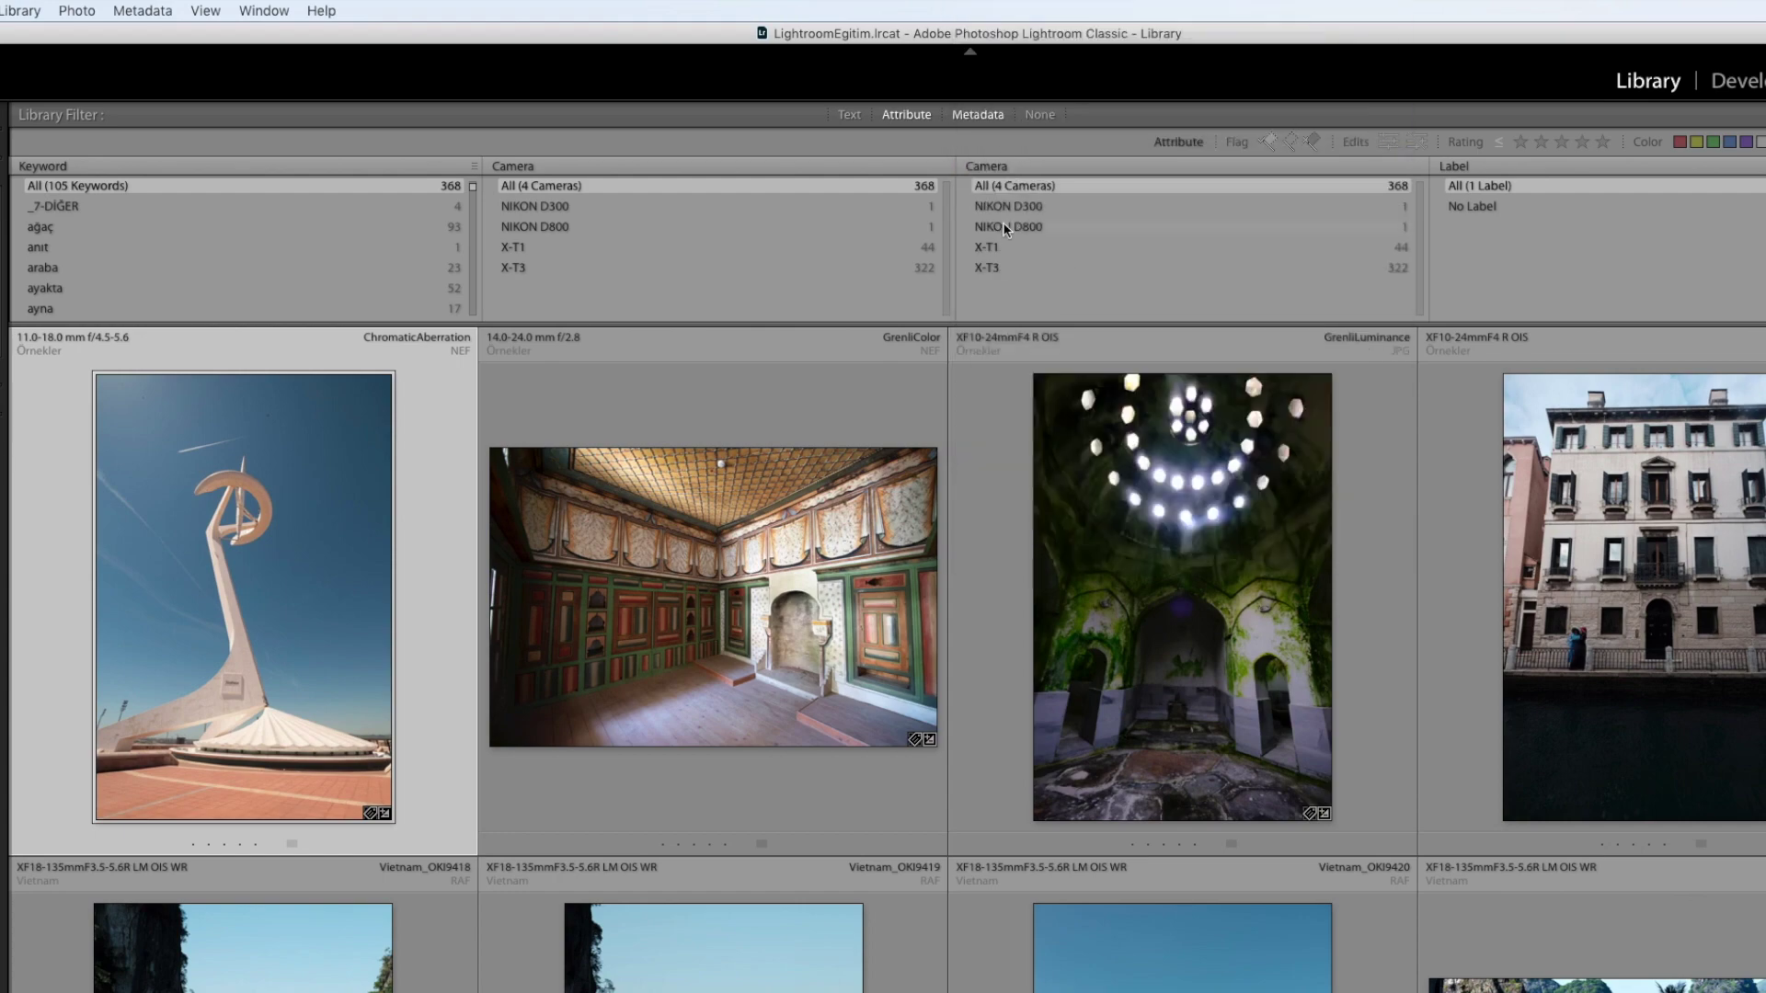
{"action": "left_click", "coordinate": [994, 268]}
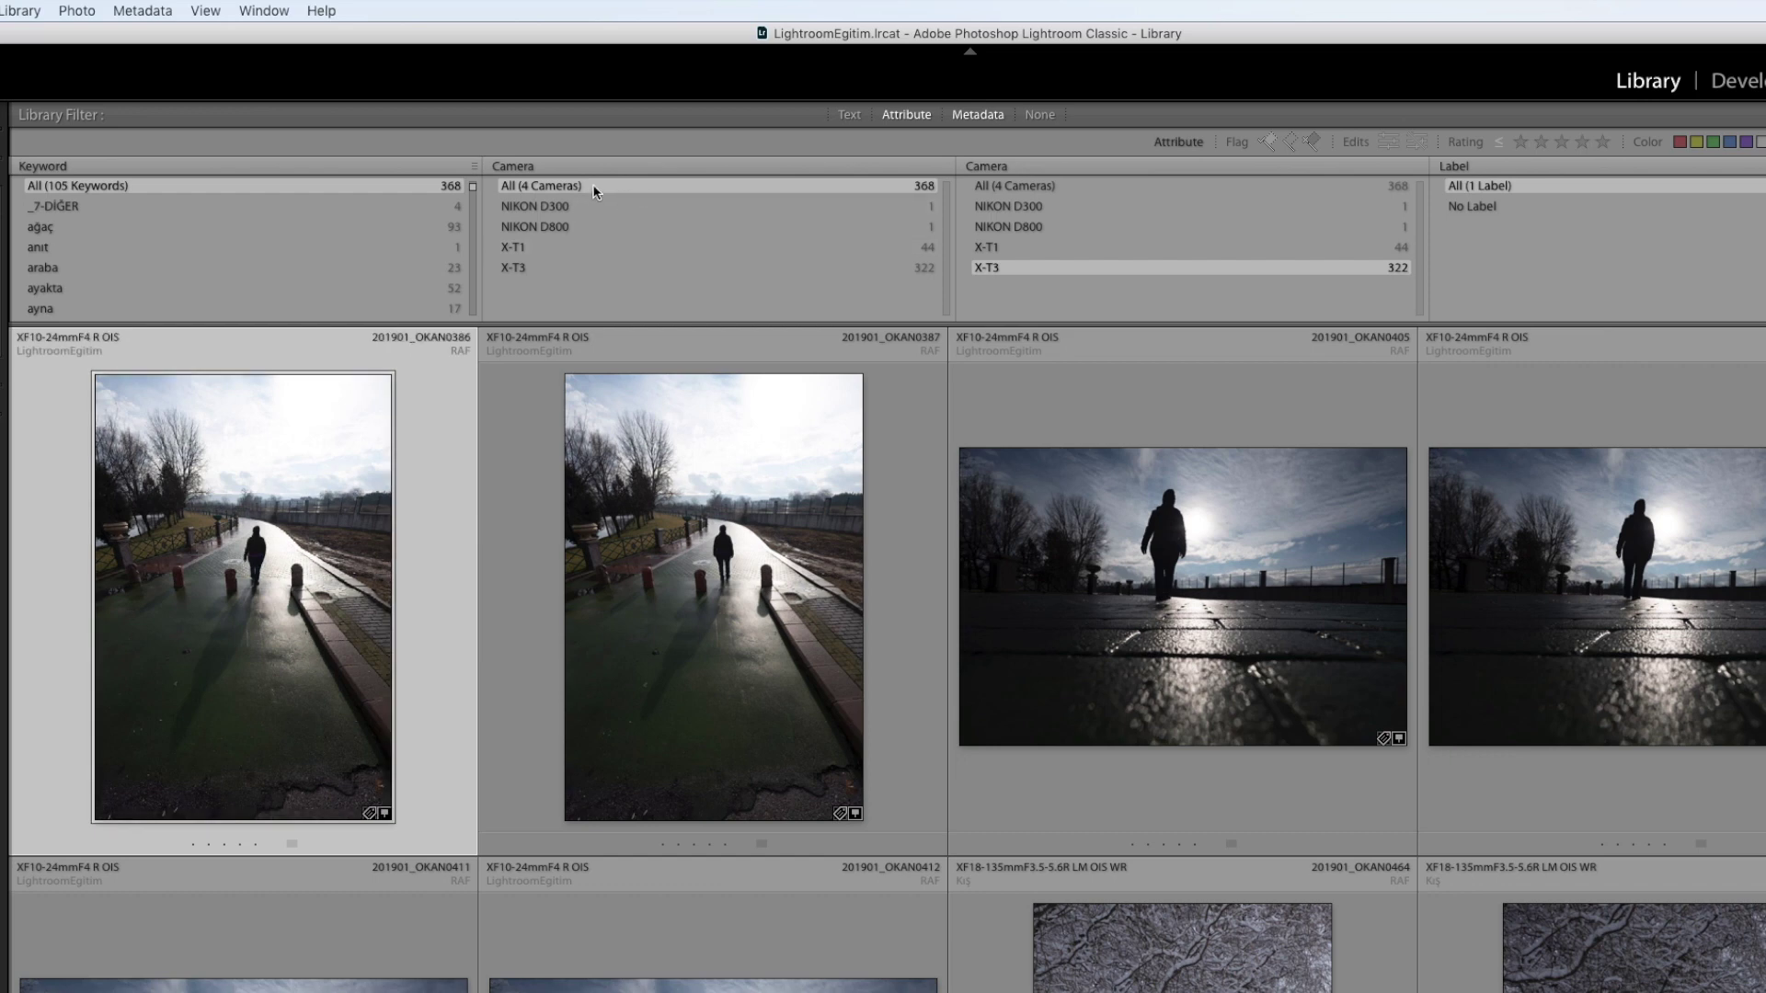
{"action": "mouse_move", "coordinate": [513, 165]}
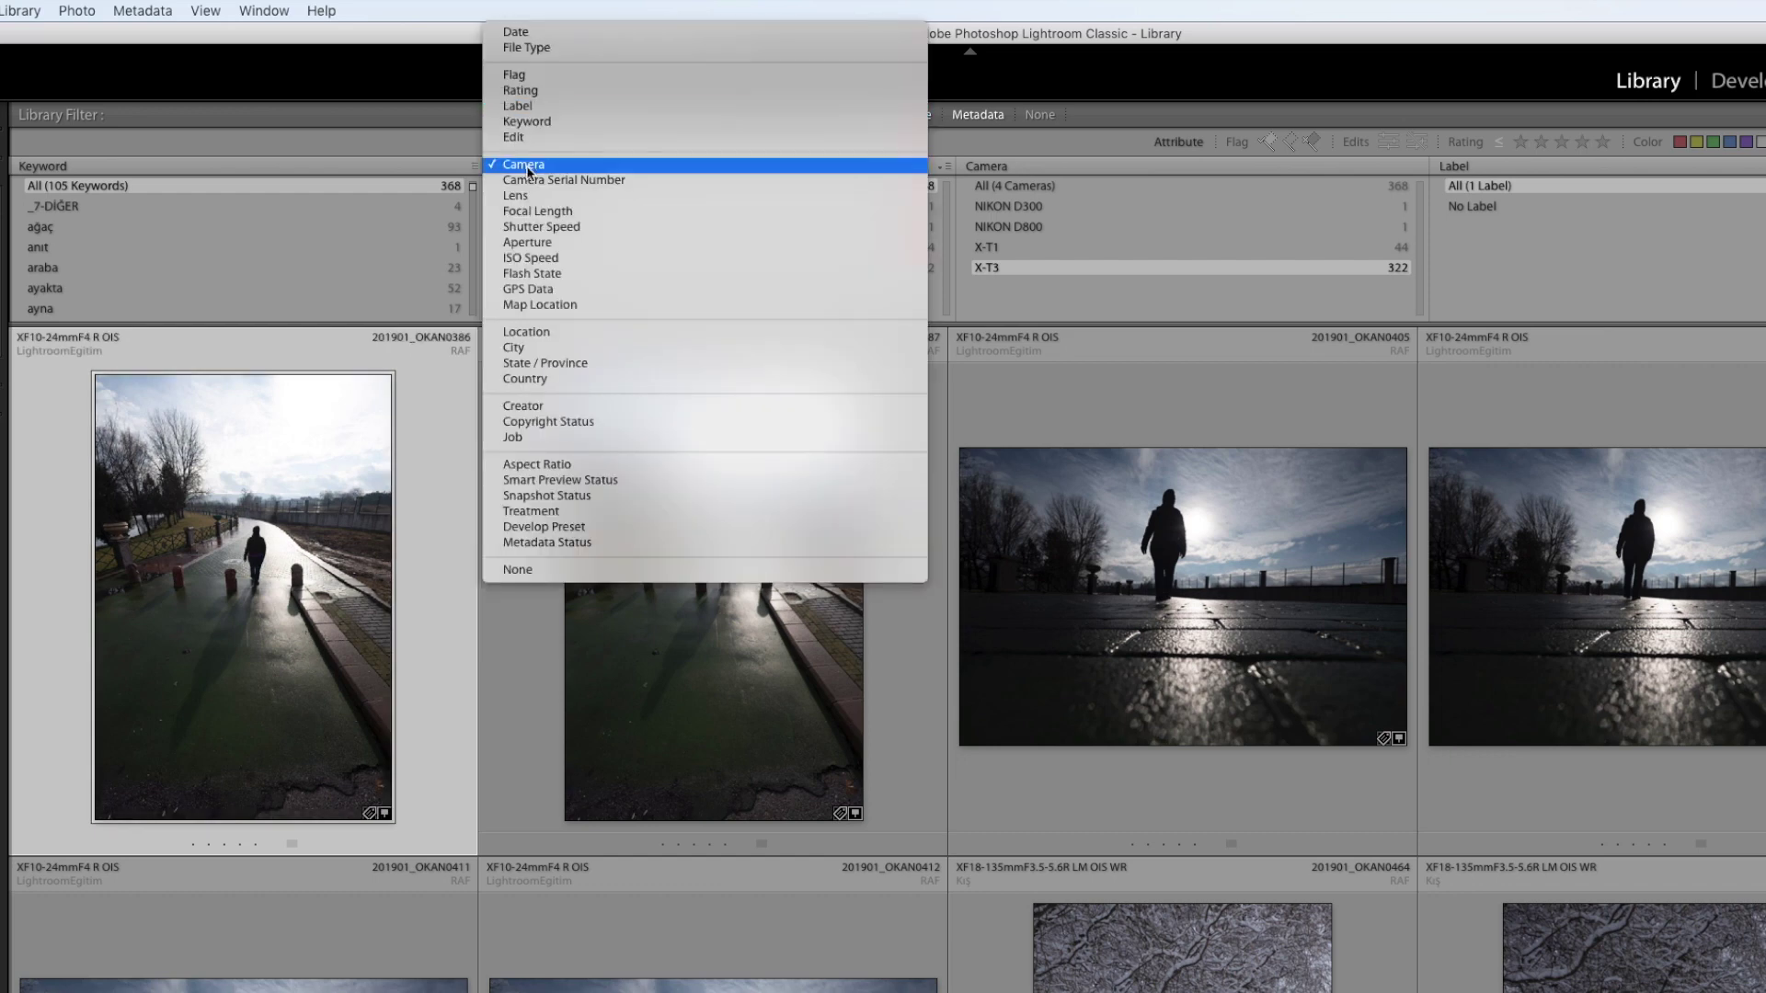
{"action": "left_click", "coordinate": [523, 195]}
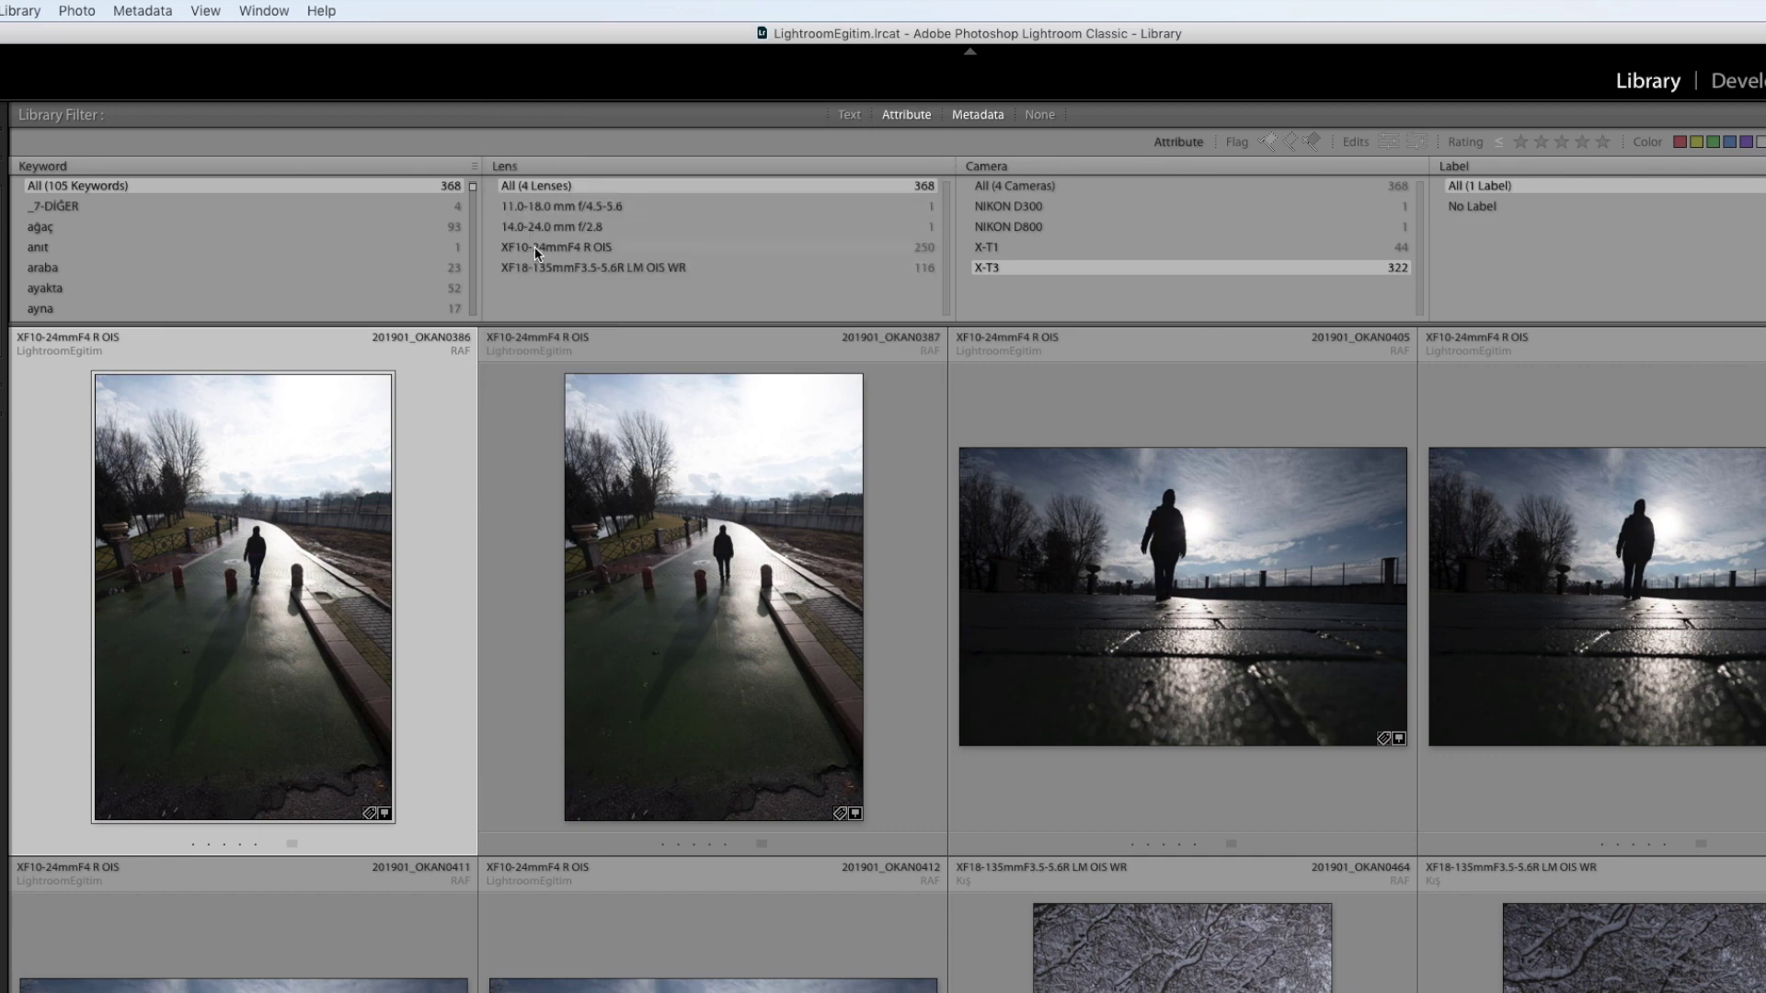
Filter to January 2019 photos taken with the XF10-24mmF4 R OIS lens on the X-T3
{"action": "left_click", "coordinate": [536, 249]}
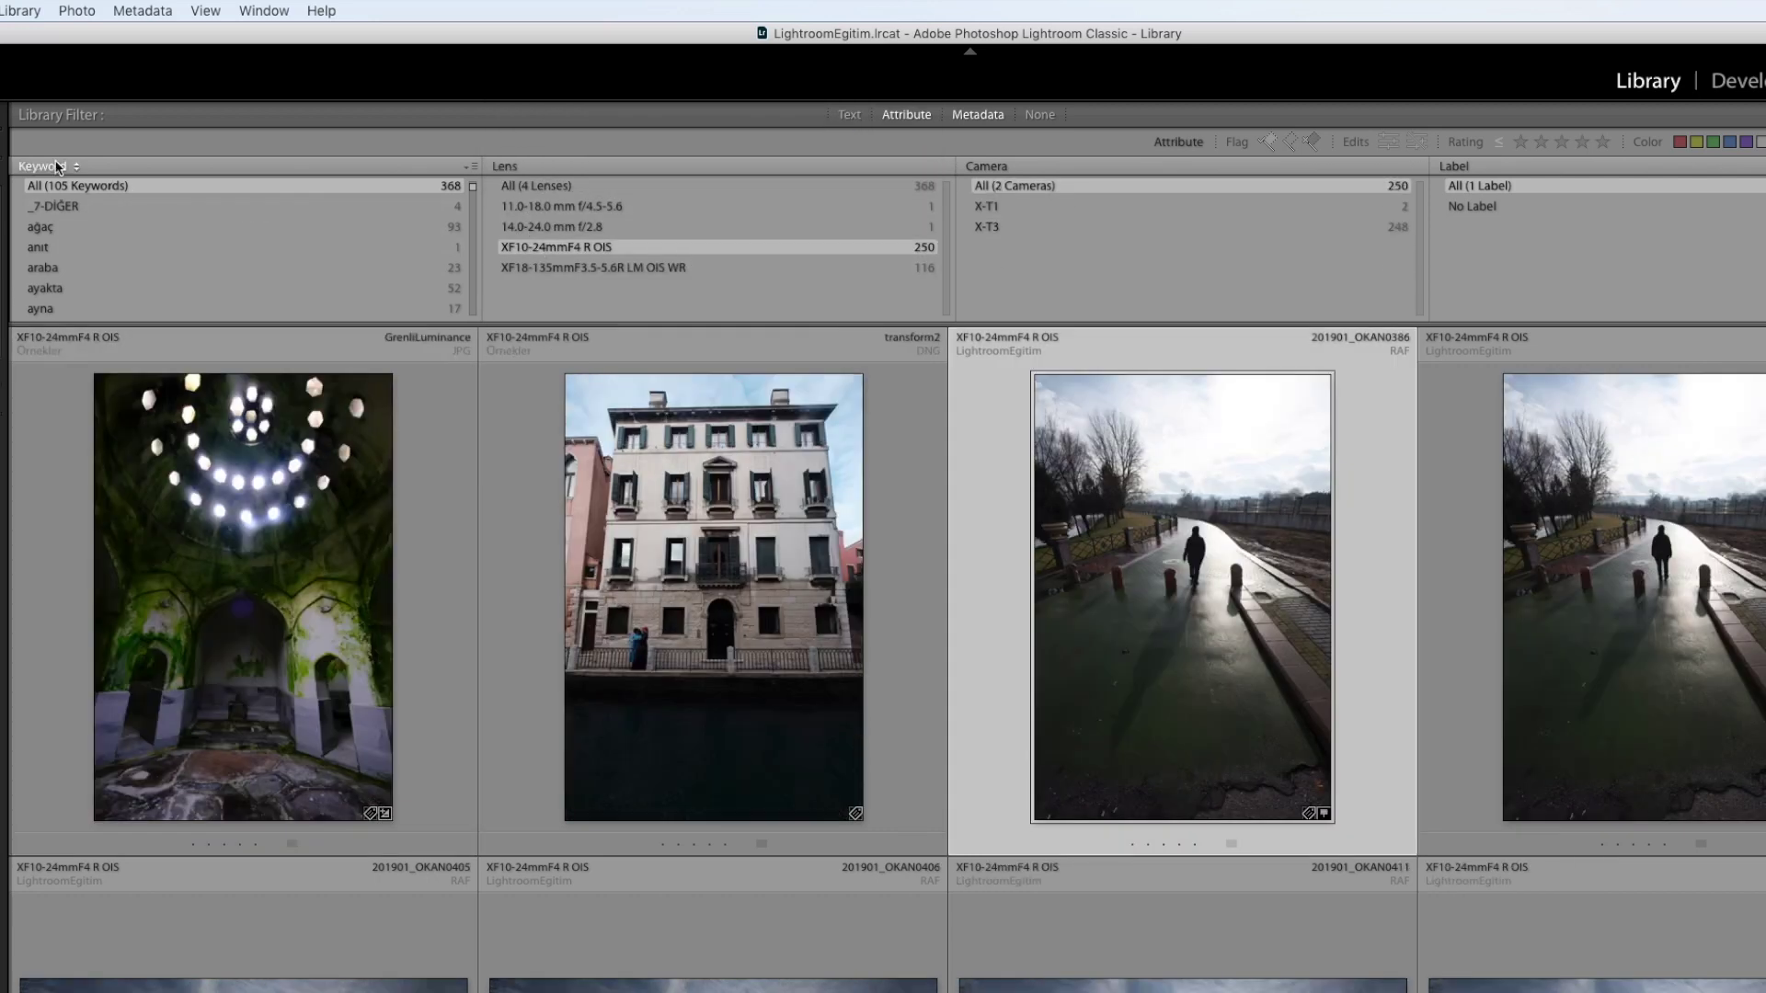
{"action": "left_click", "coordinate": [57, 166]}
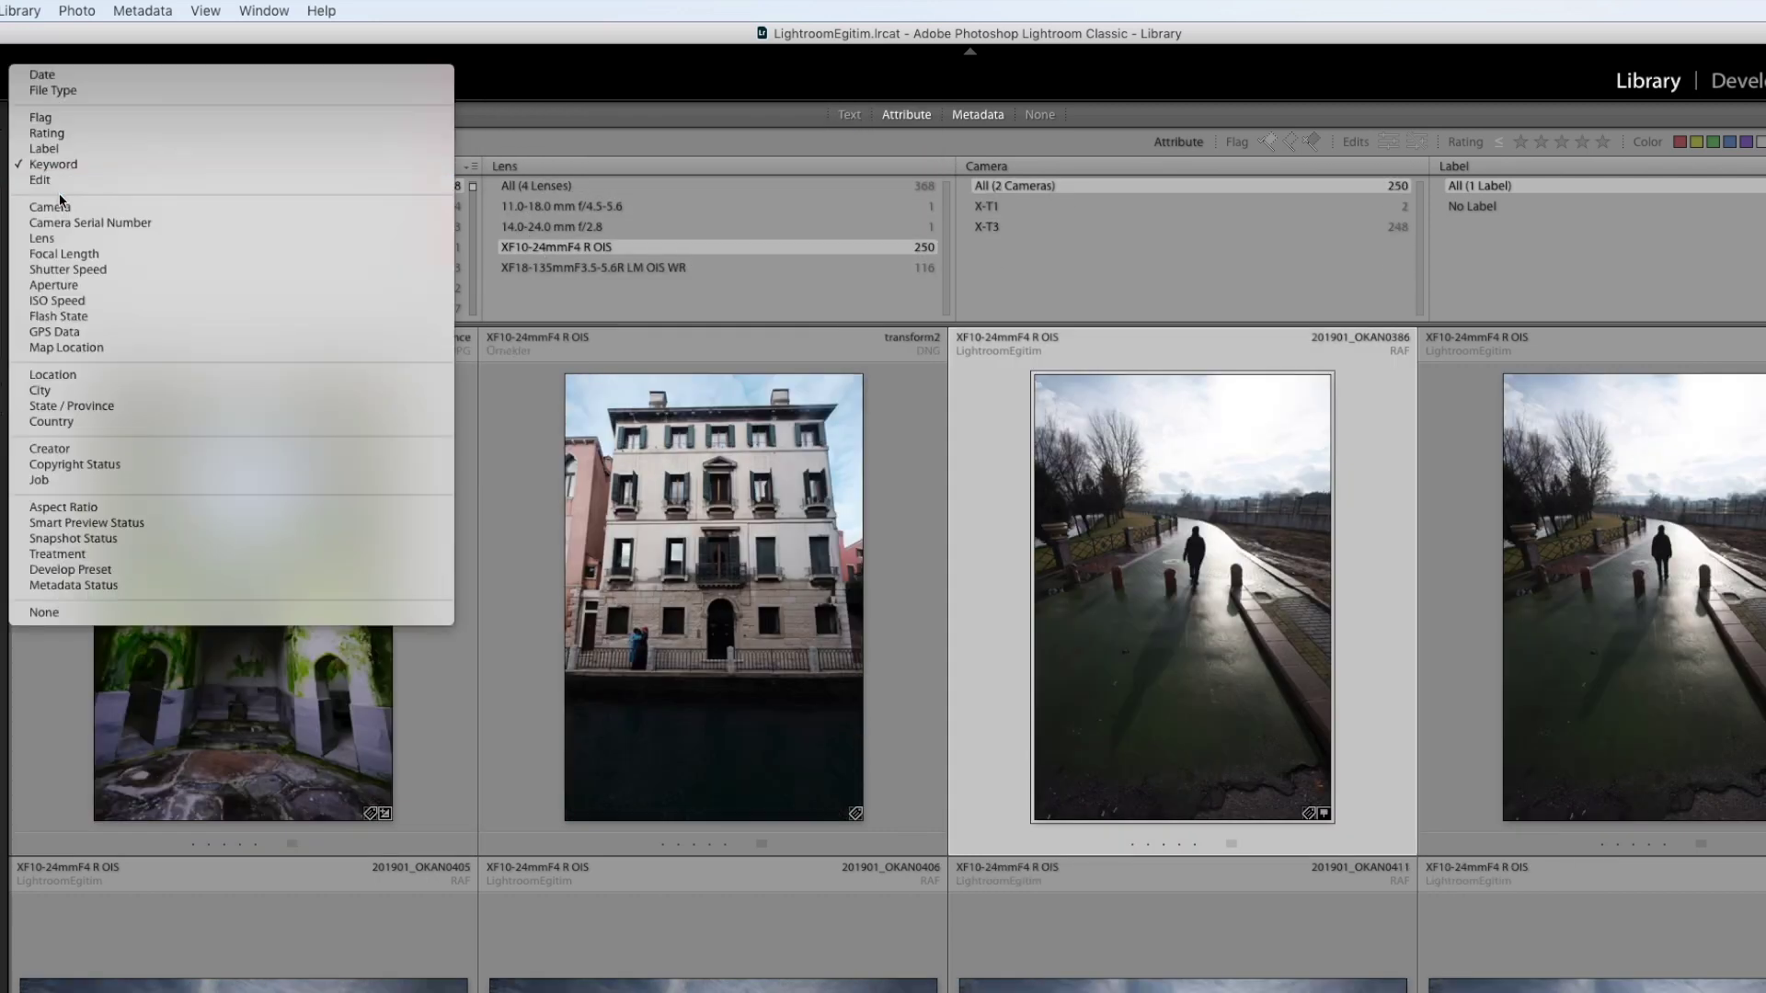
{"action": "left_click", "coordinate": [82, 77]}
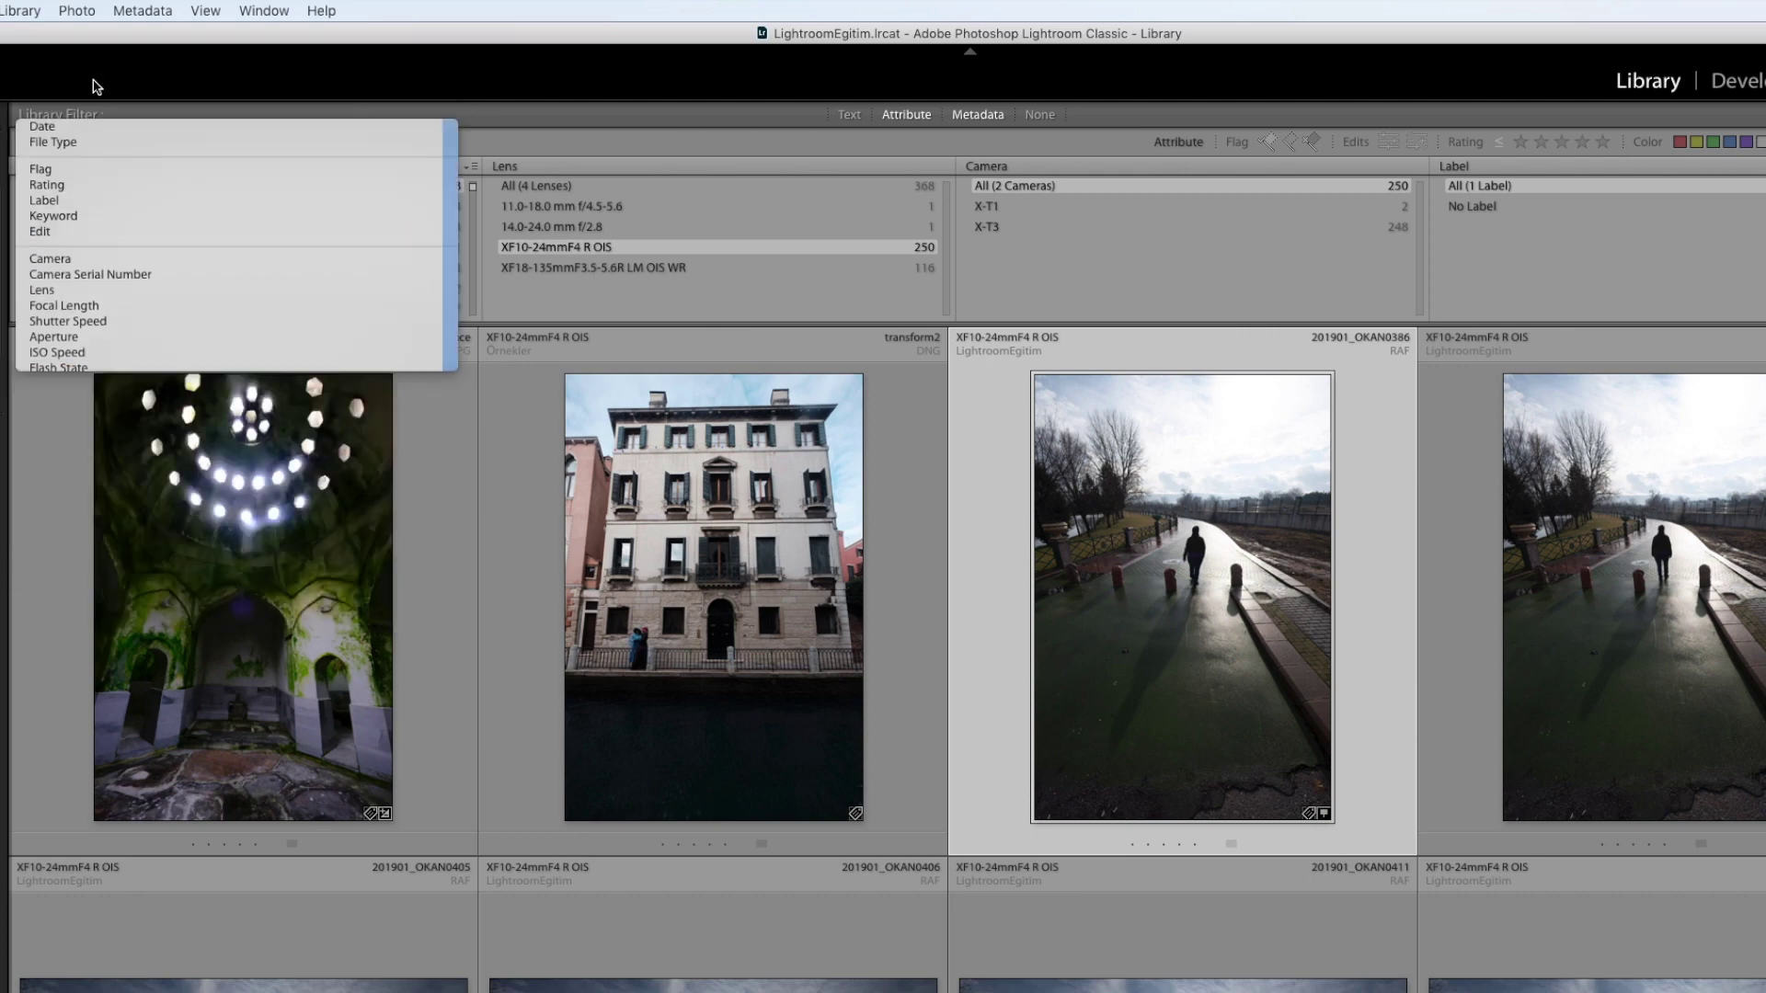
{"action": "left_click", "coordinate": [22, 207]}
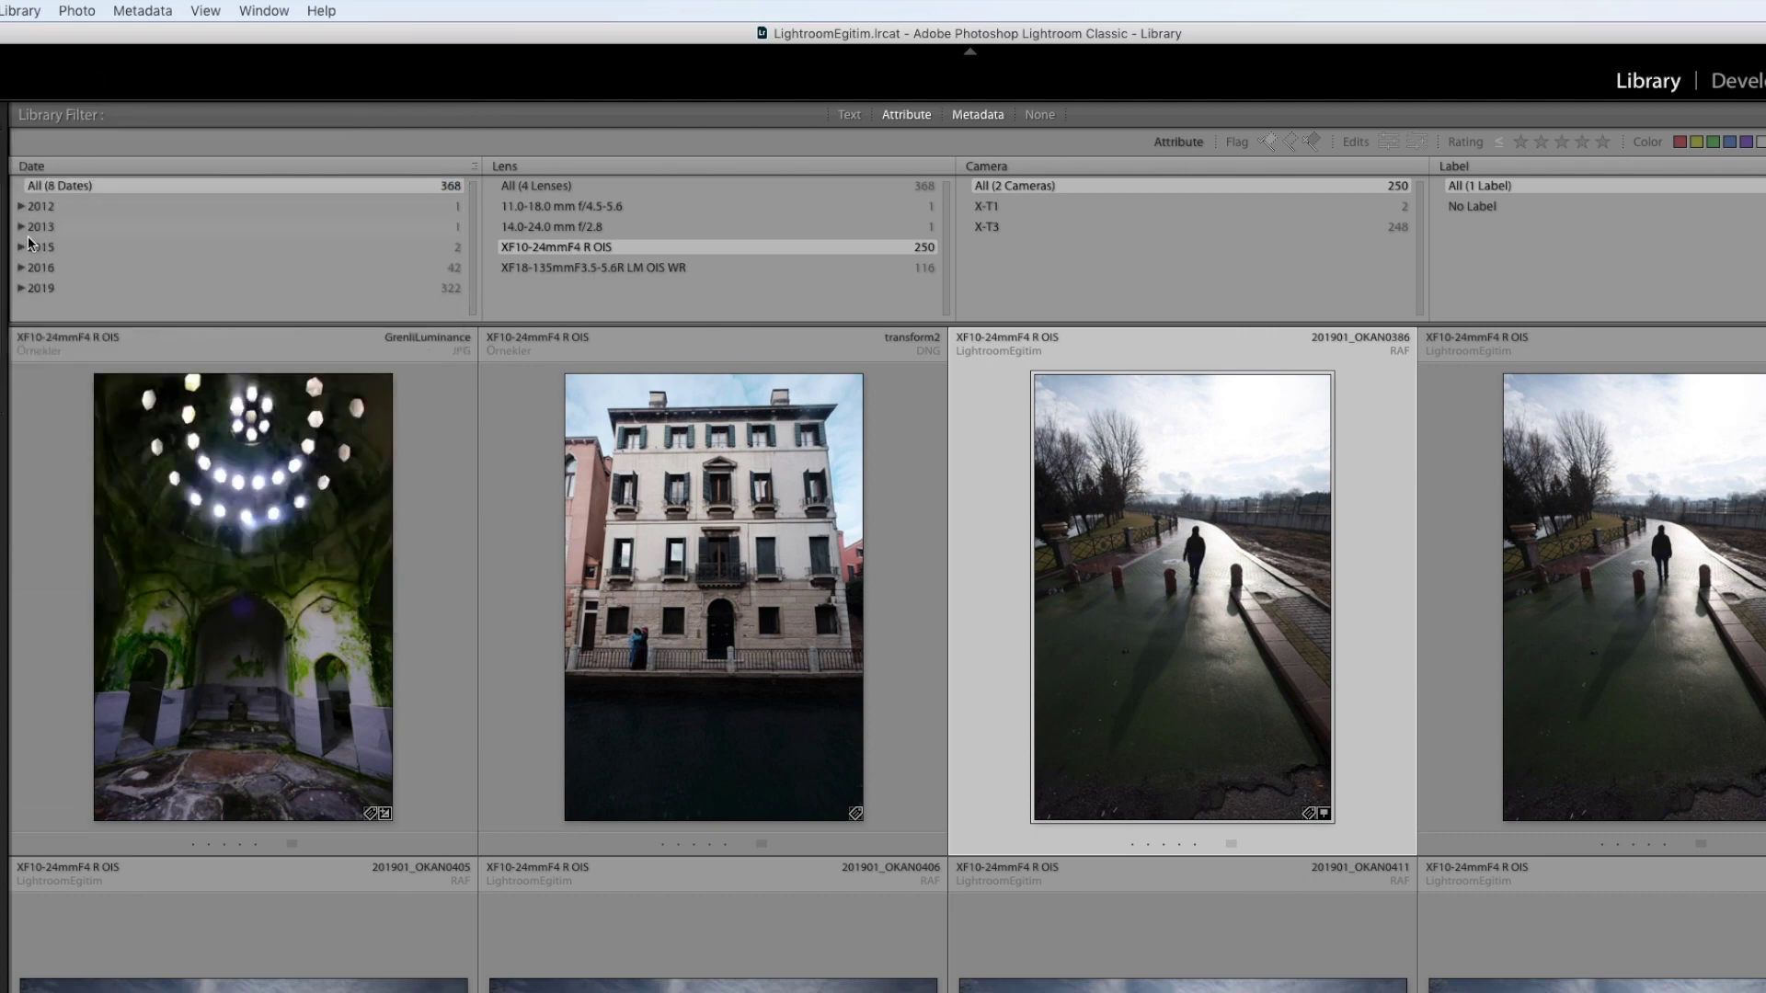
{"action": "left_click", "coordinate": [20, 290]}
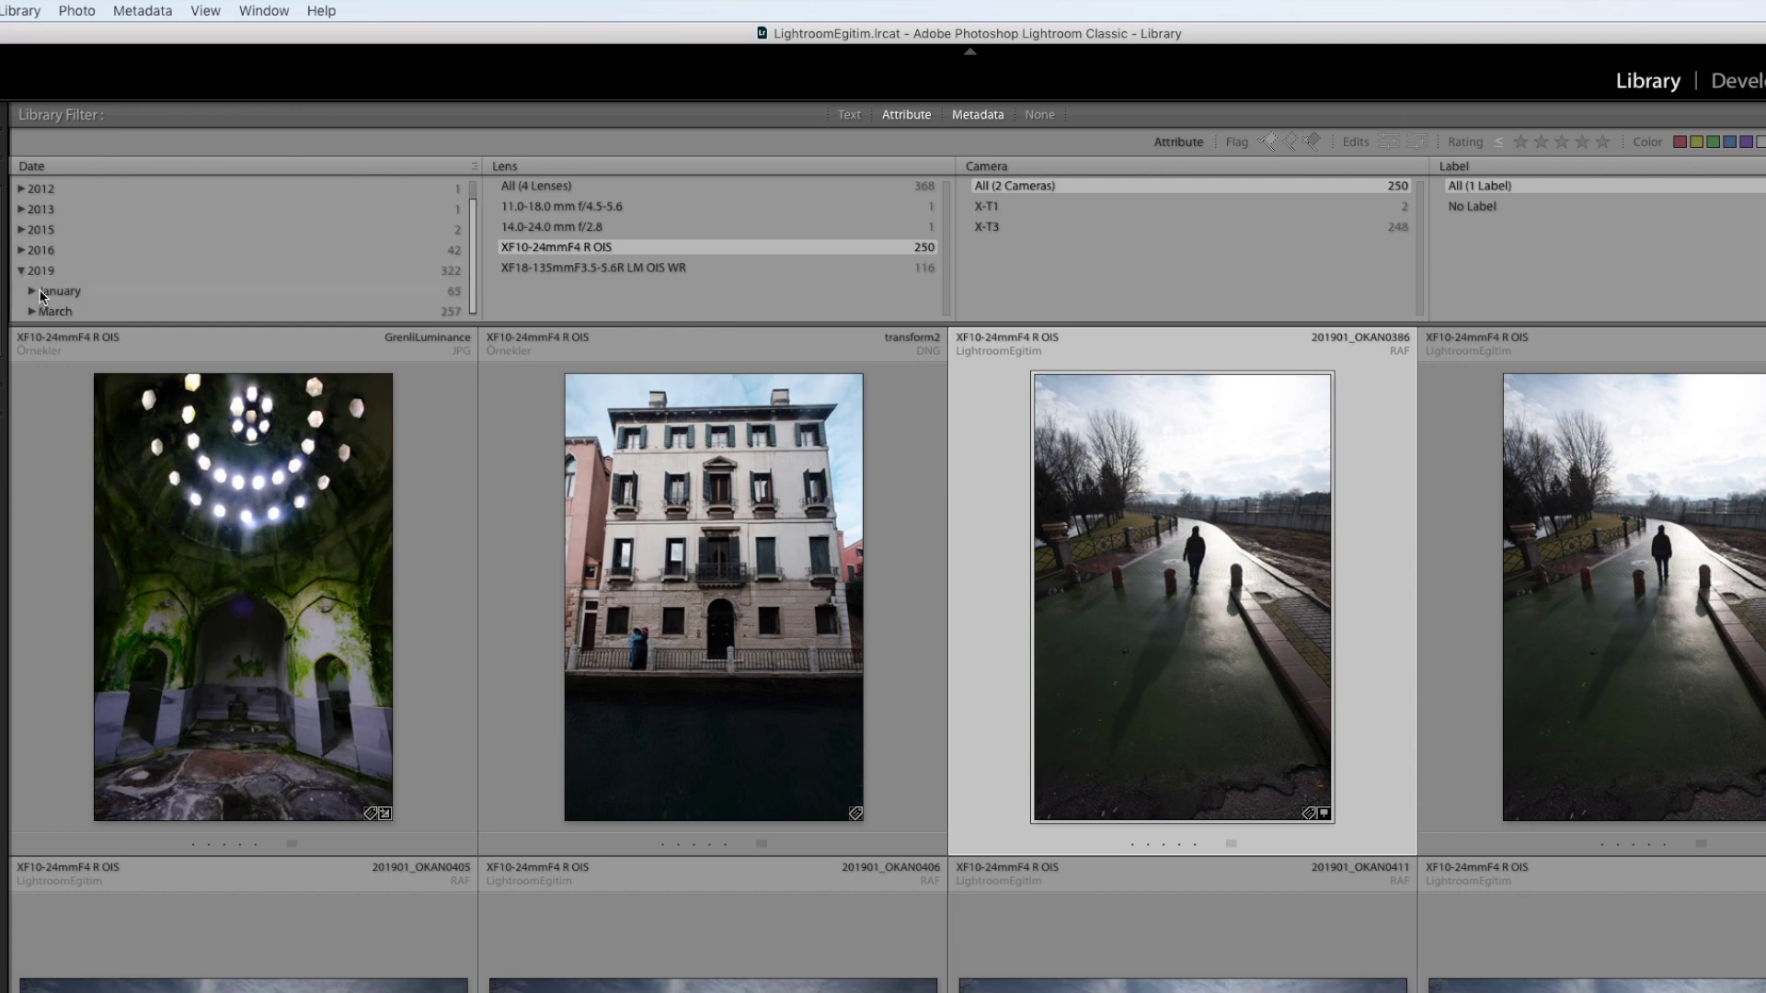
{"action": "left_click", "coordinate": [40, 292]}
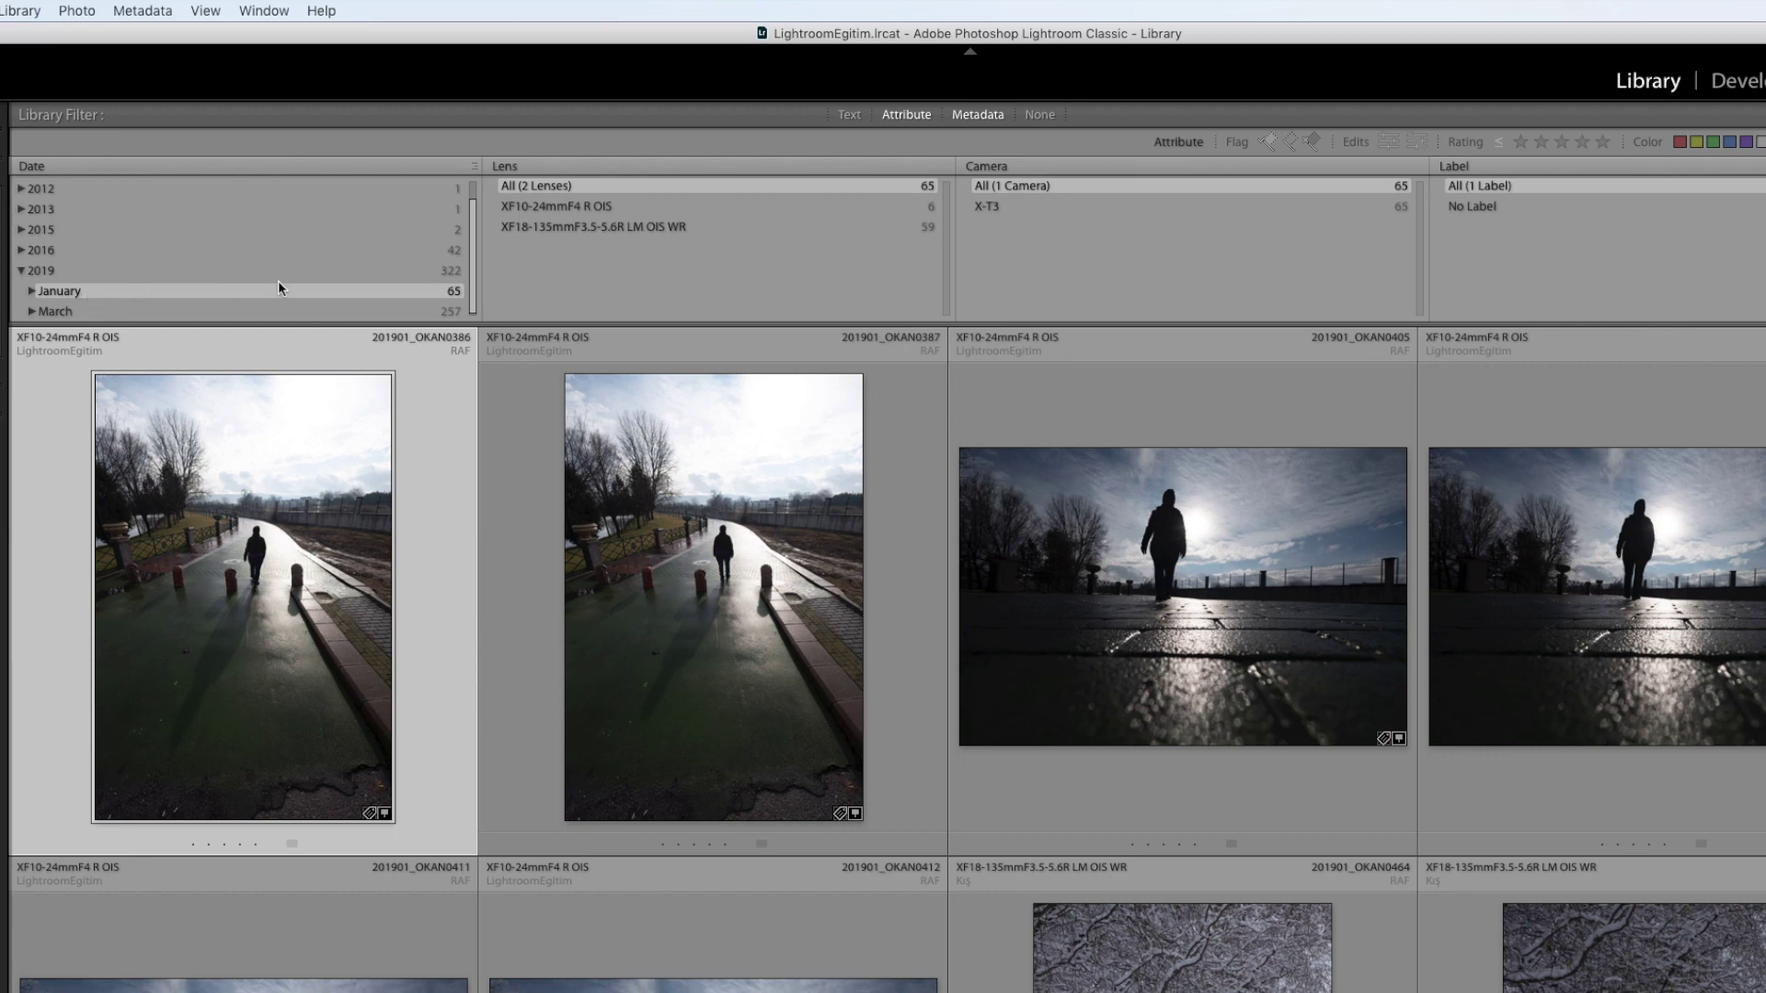
{"action": "left_click", "coordinate": [536, 208]}
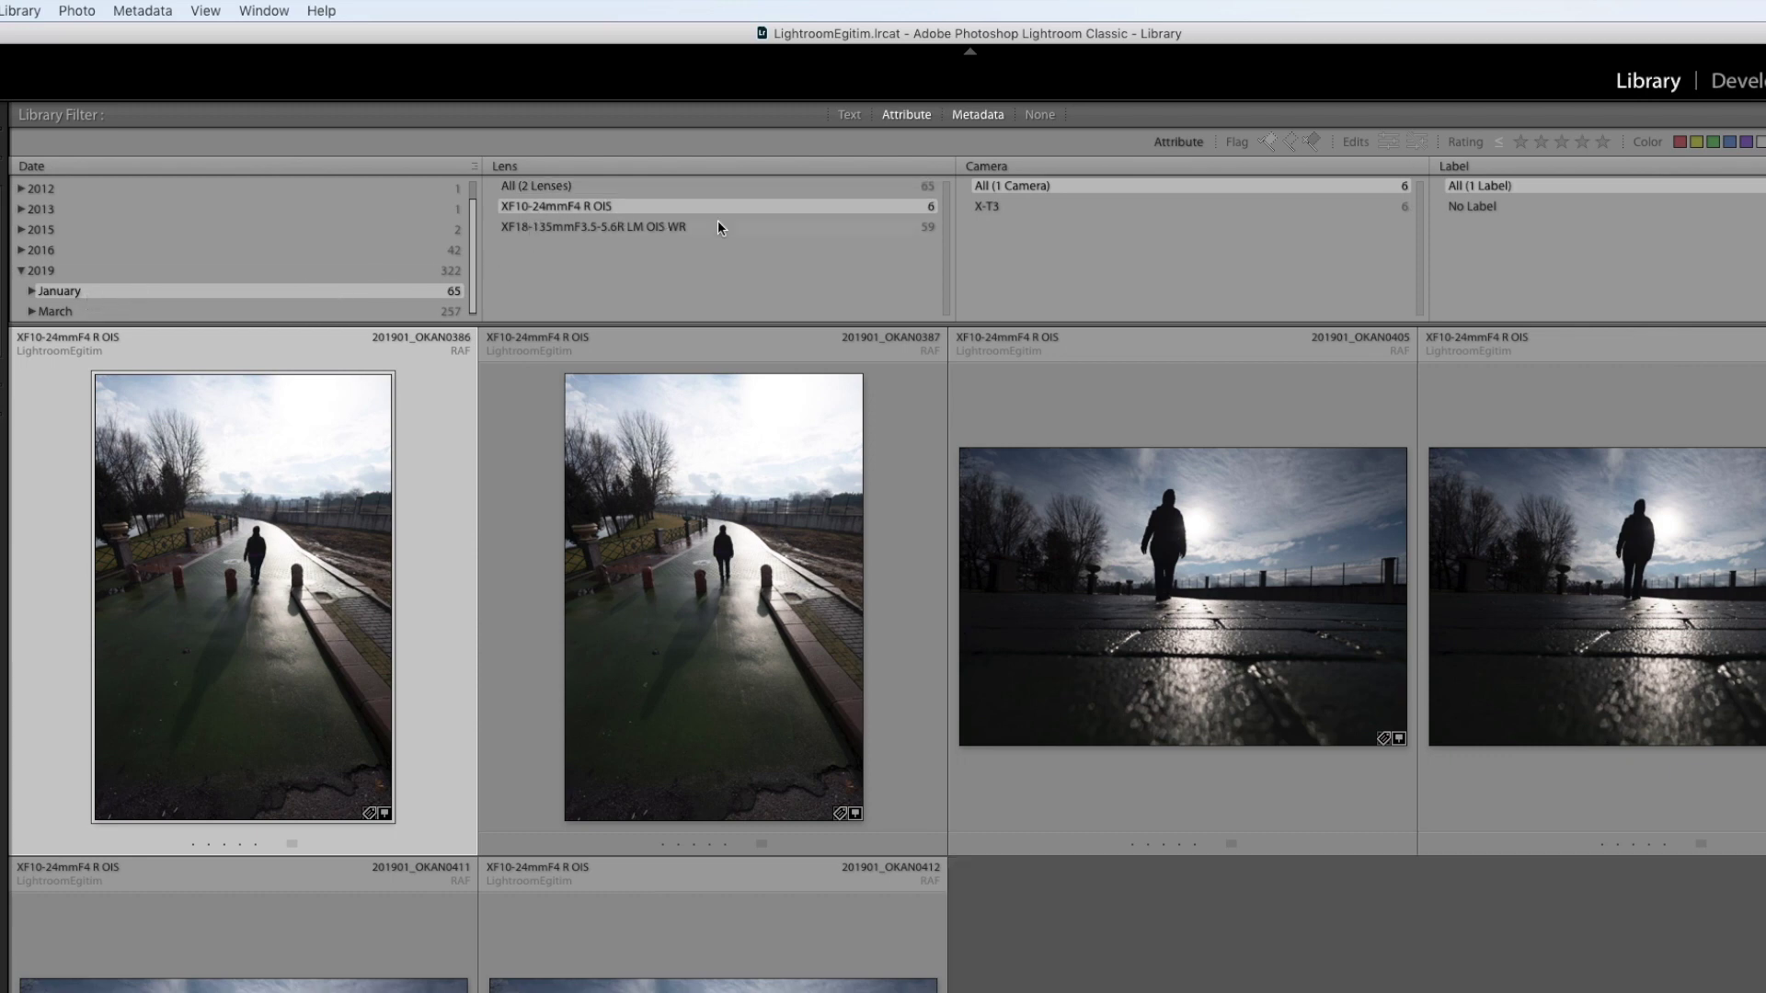
{"action": "left_click", "coordinate": [987, 207]}
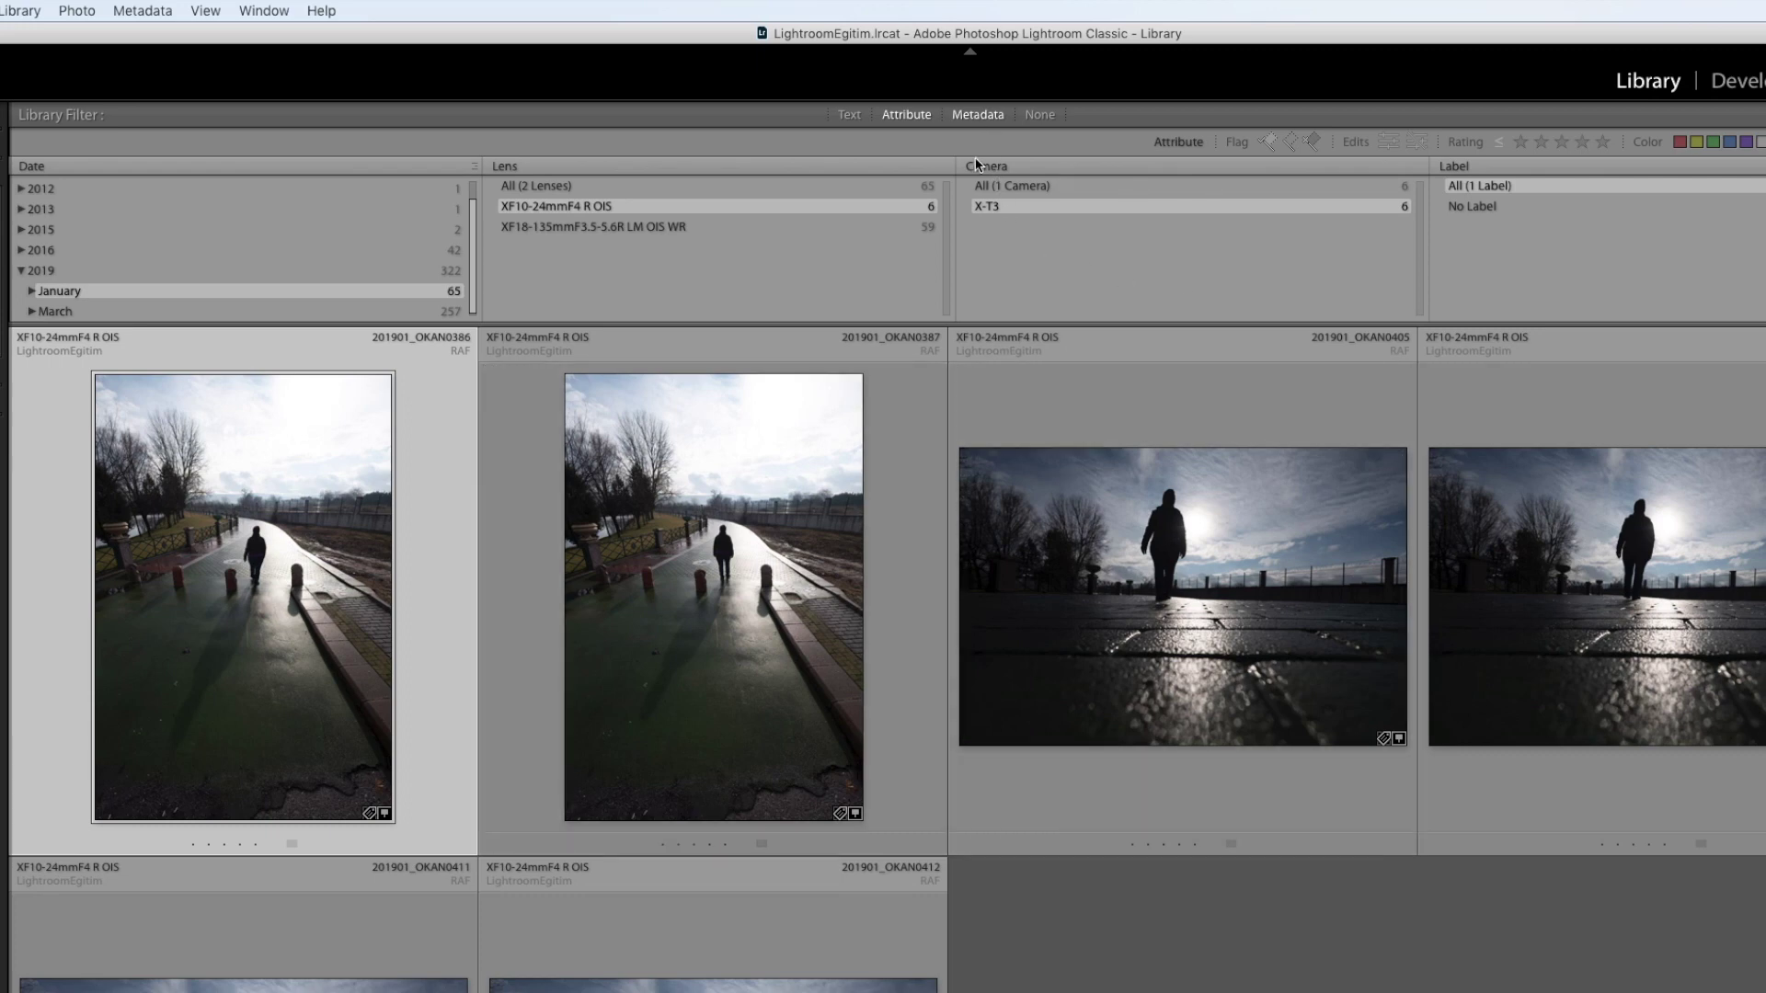
Set the Library Filter to None to show all photos
{"action": "left_click", "coordinate": [1040, 114]}
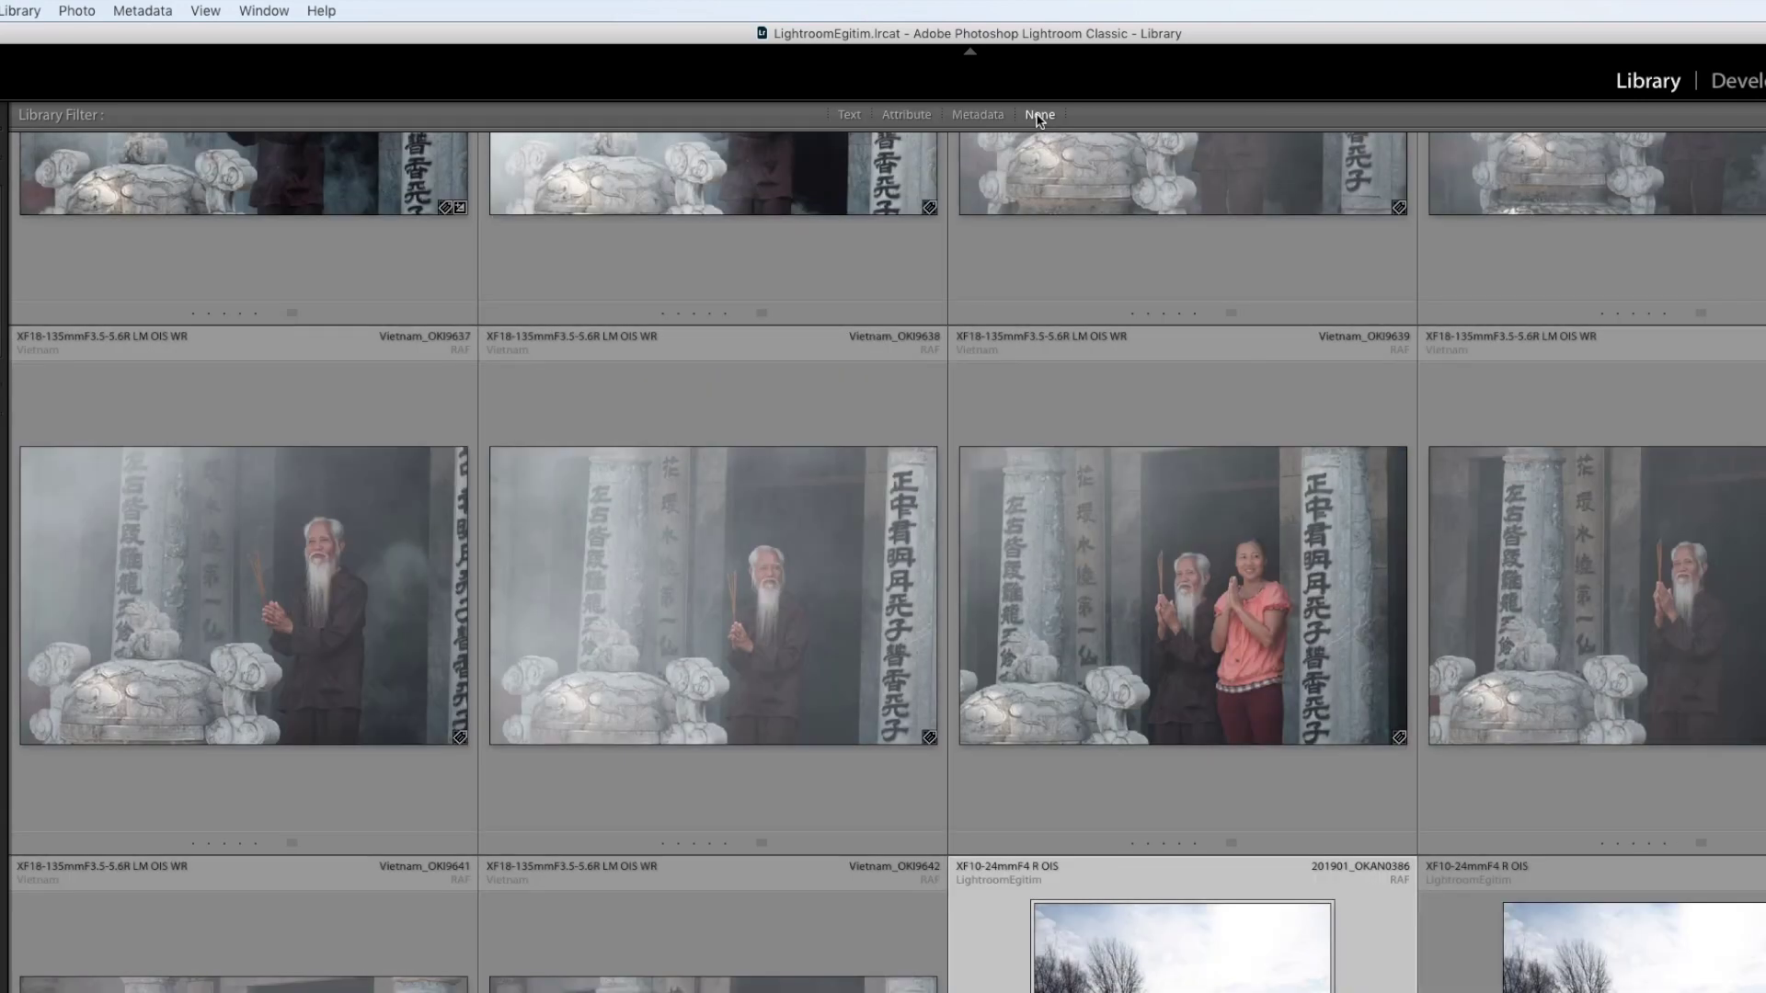